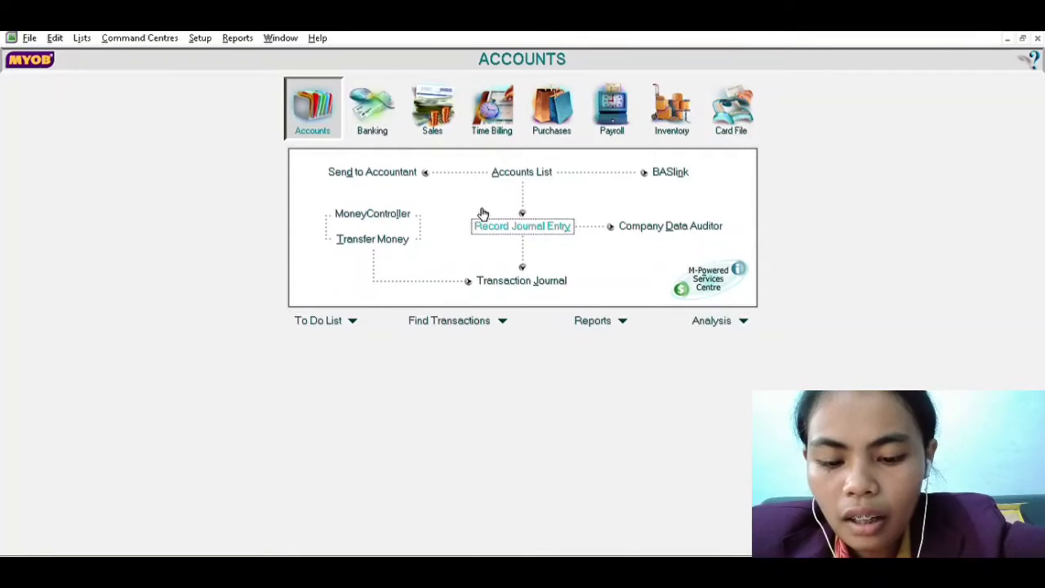
Start a new general journal entry dated 01/01/2020 with the memo INVESTASI MODAL PEMILIK
click(523, 227)
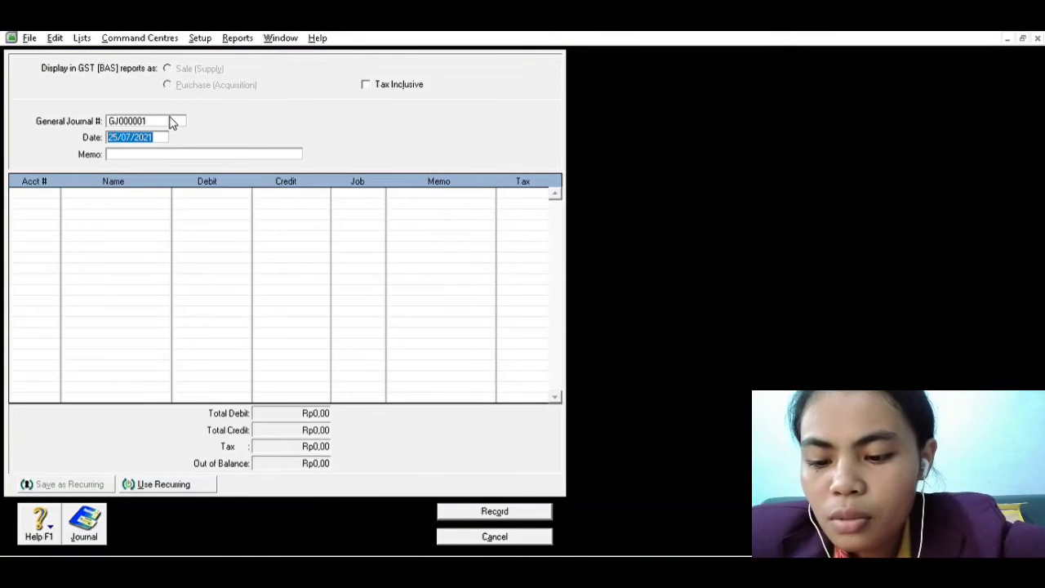
text(01/)
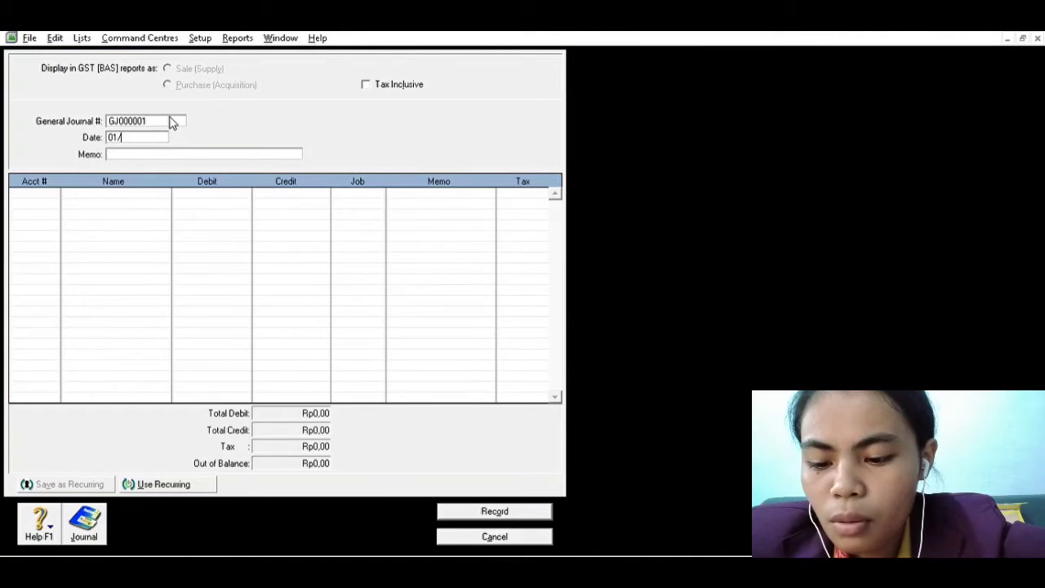
text(01/)
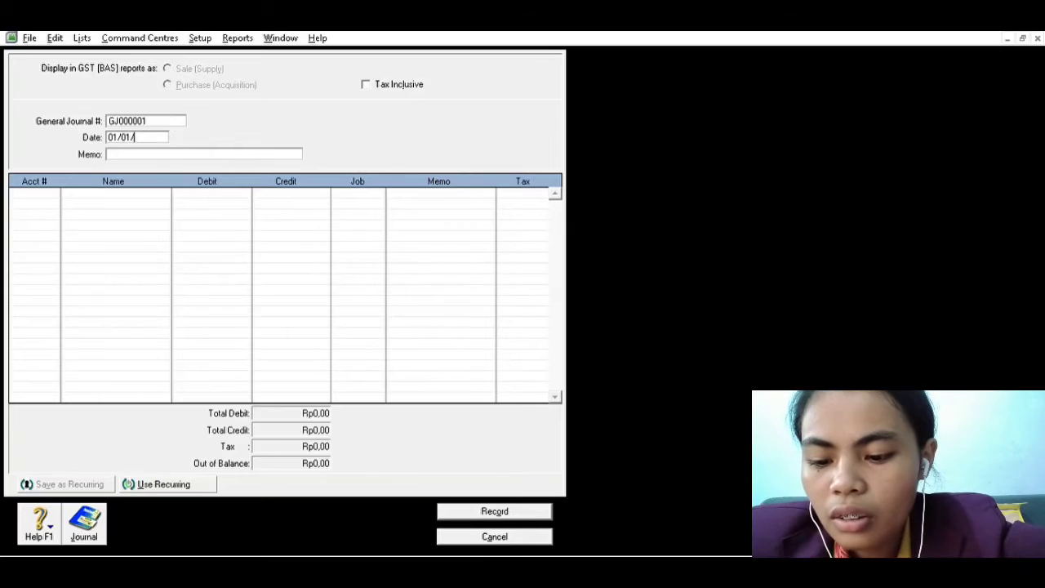
text(2020)
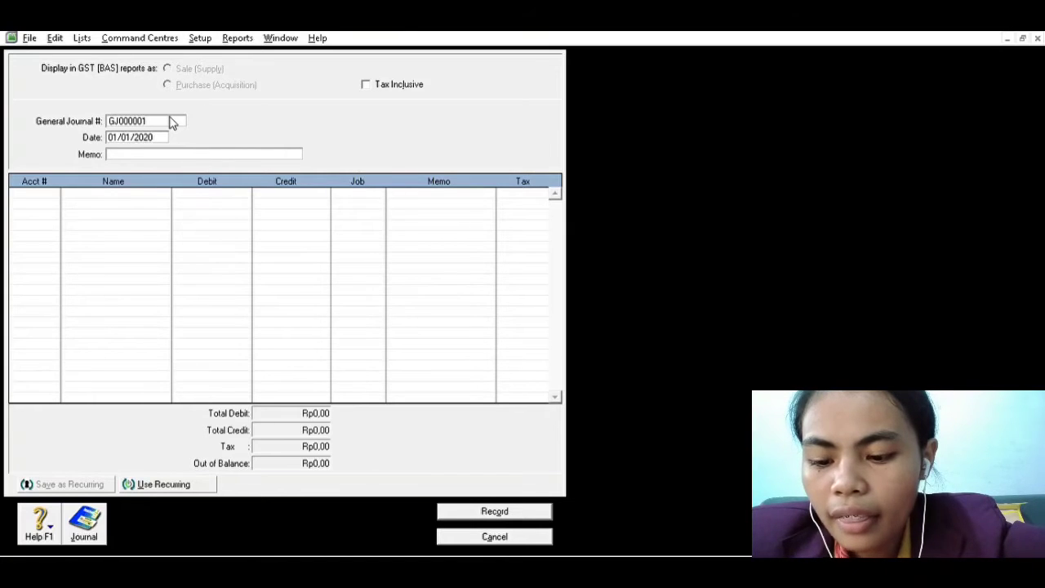
key(Tab)
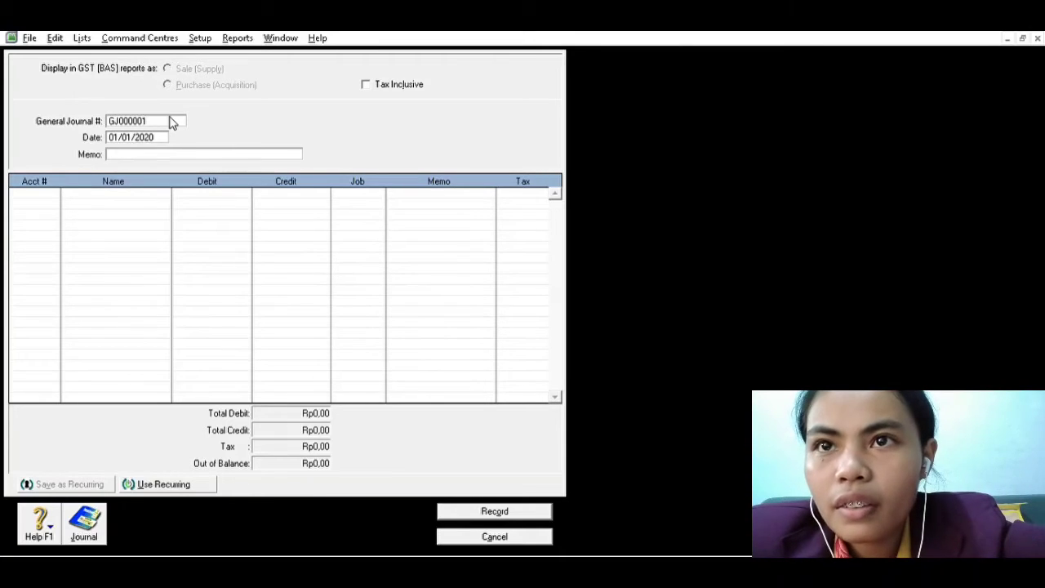
text(INVESTAS)
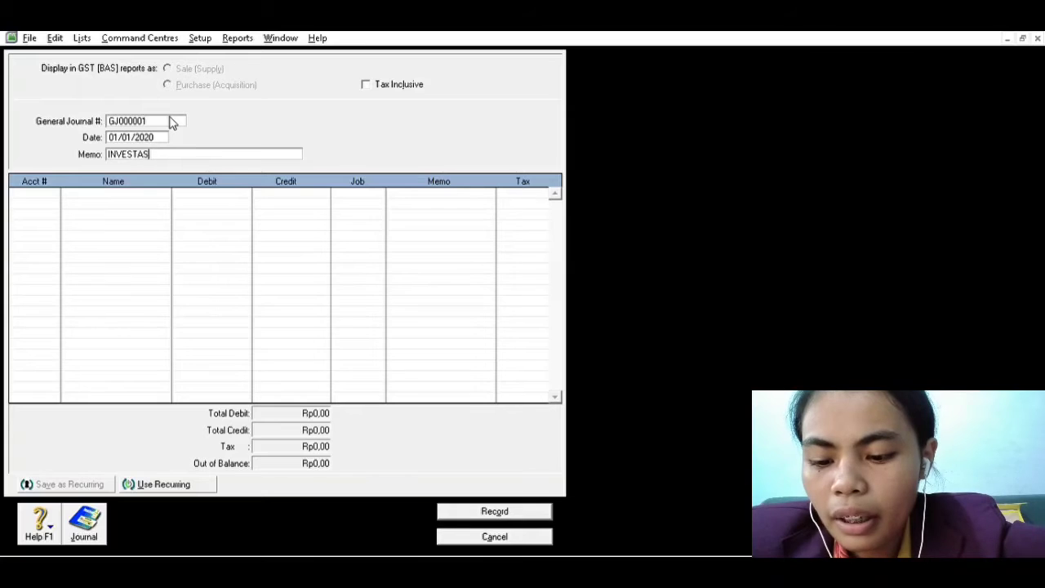
text(I MODAL PEMILI)
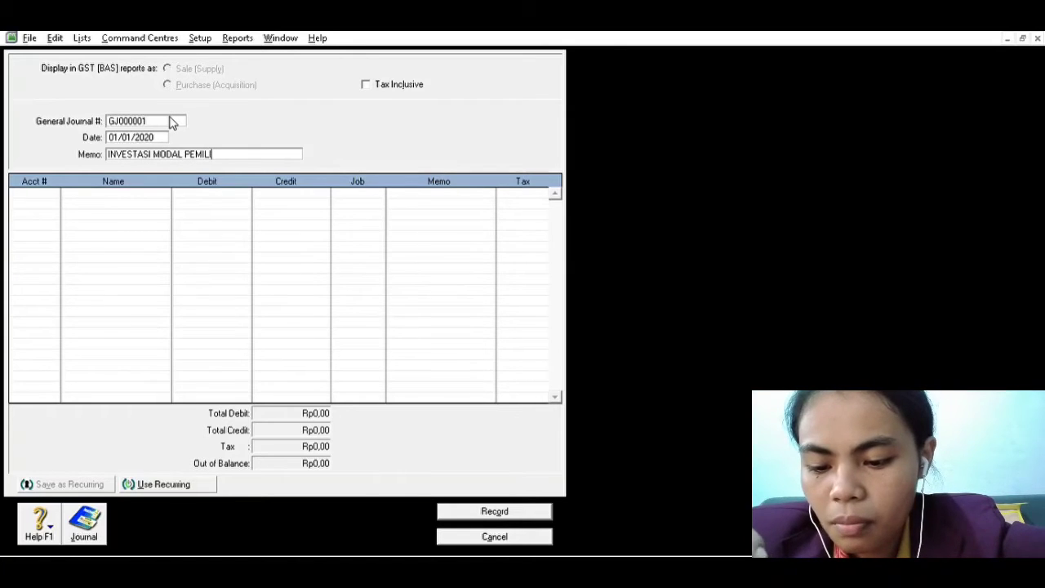
text(K)
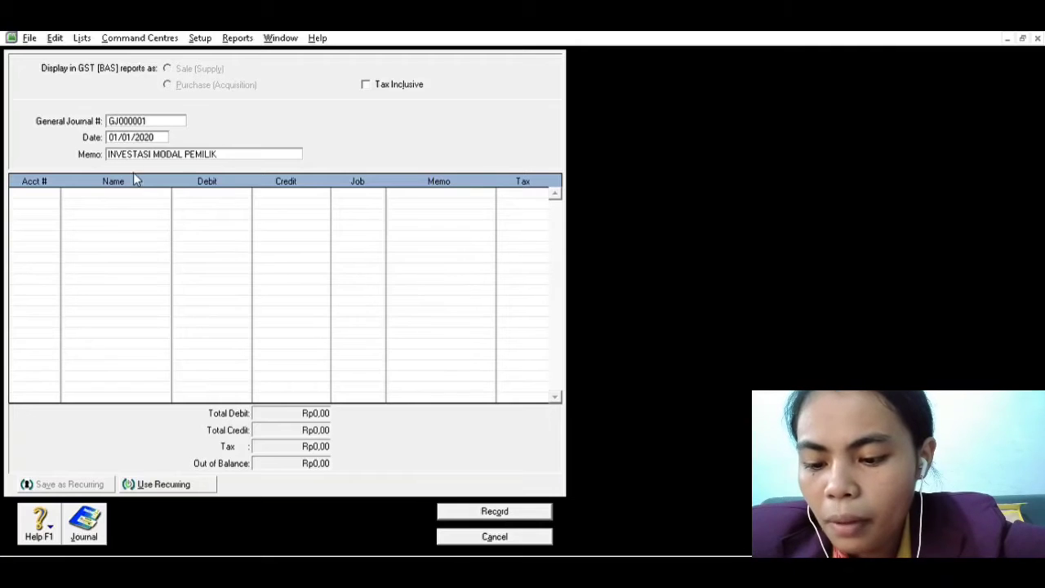
Enter account 1-1011 (KAS) on the first line of the journal entry
click(55, 186)
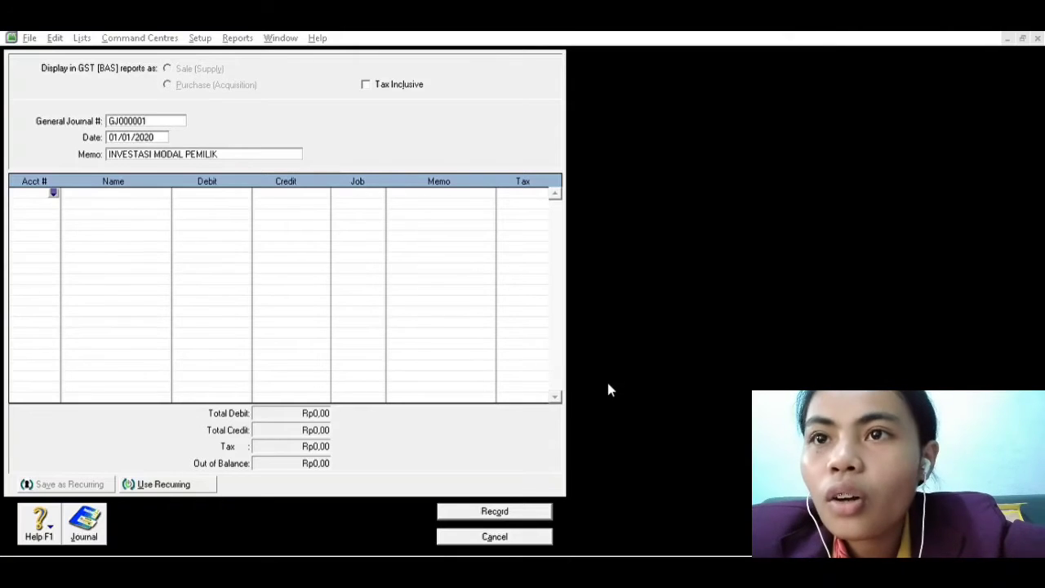
text(11011)
key(Tab)
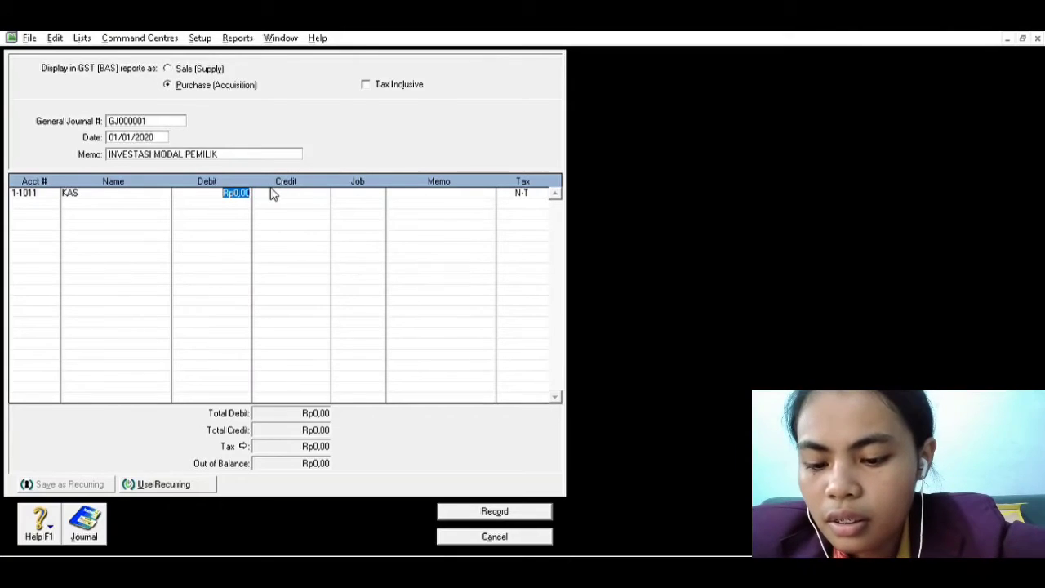
text(2000)
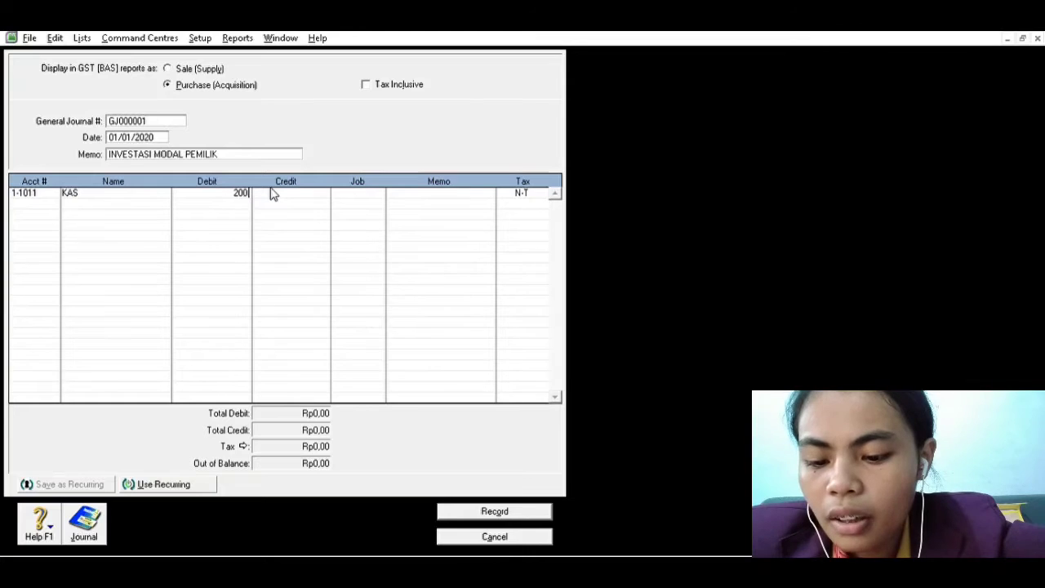
key(BackSpace)
key(BackSpace)
key(BackSpace)
key(BackSpace)
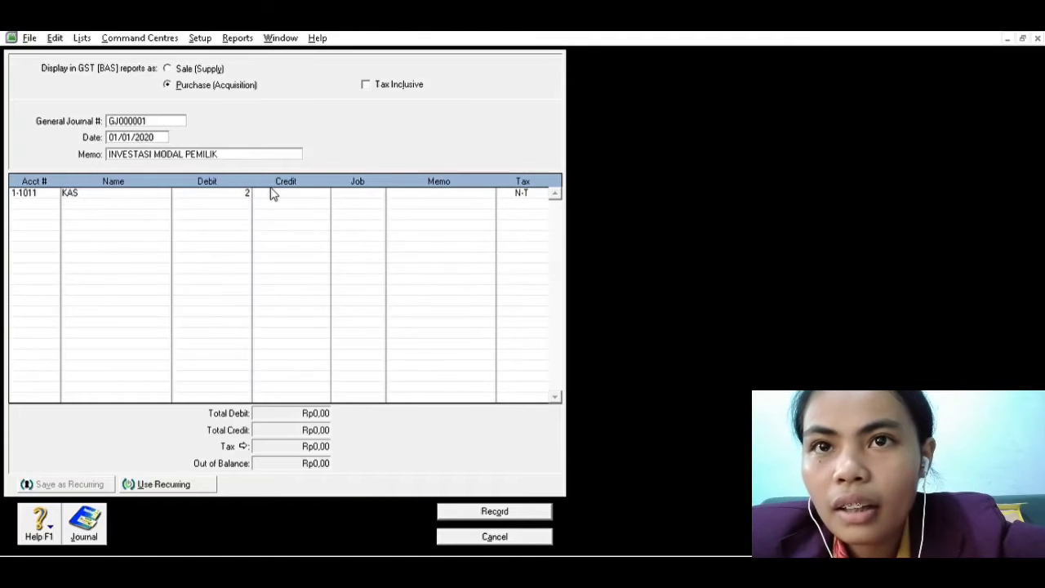
Set the debit amount of the KAS line to 400.000.000,00
text(4000)
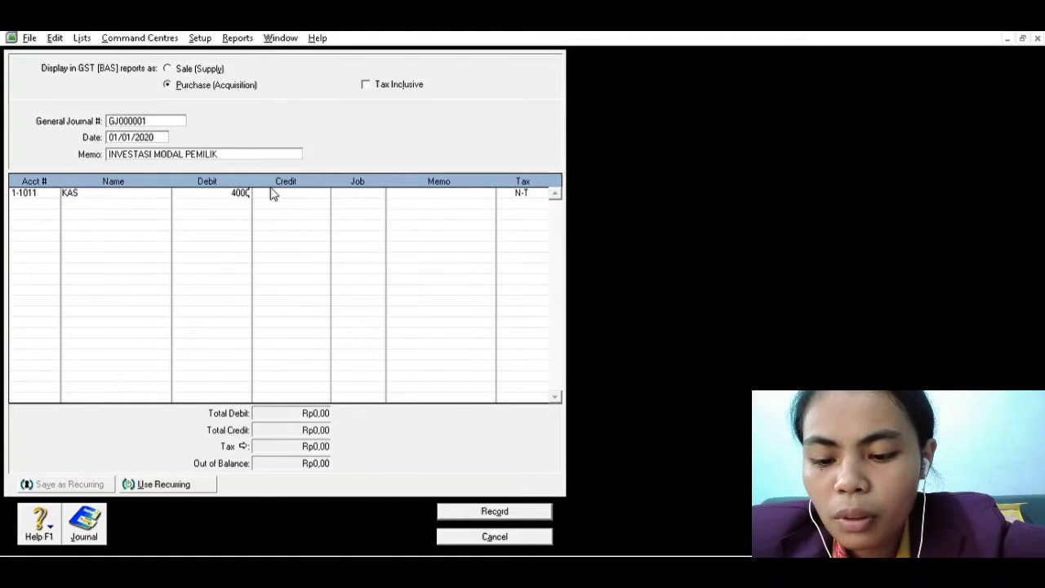
key(BackSpace)
key(BackSpace)
key(BackSpace)
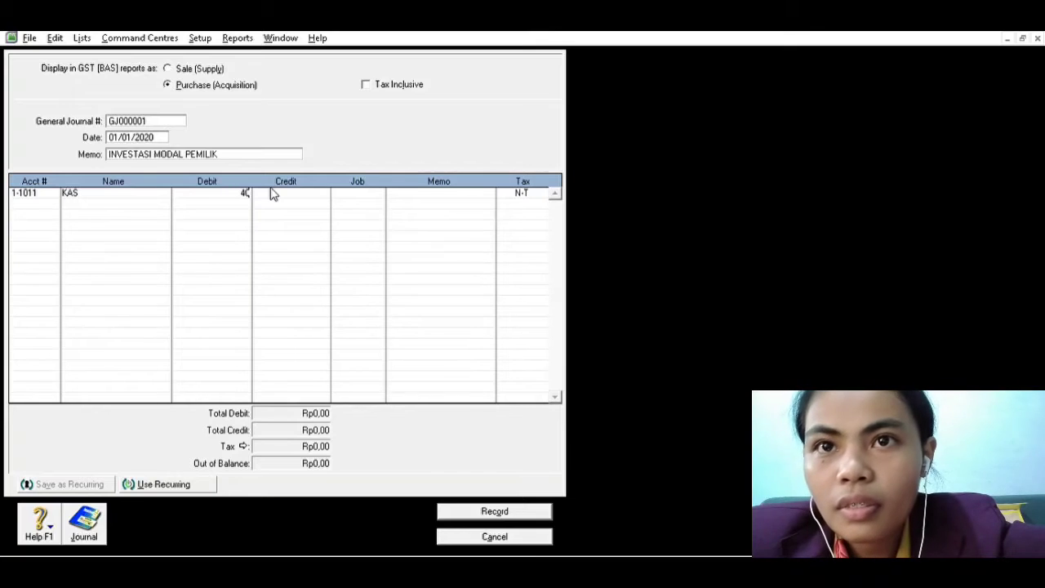
text(00.00)
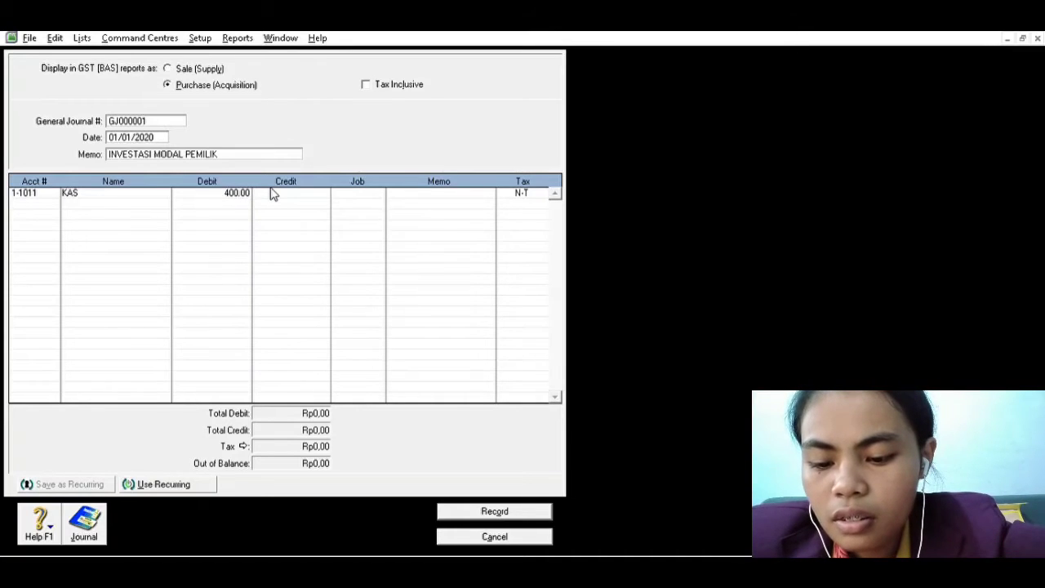
text(0.000)
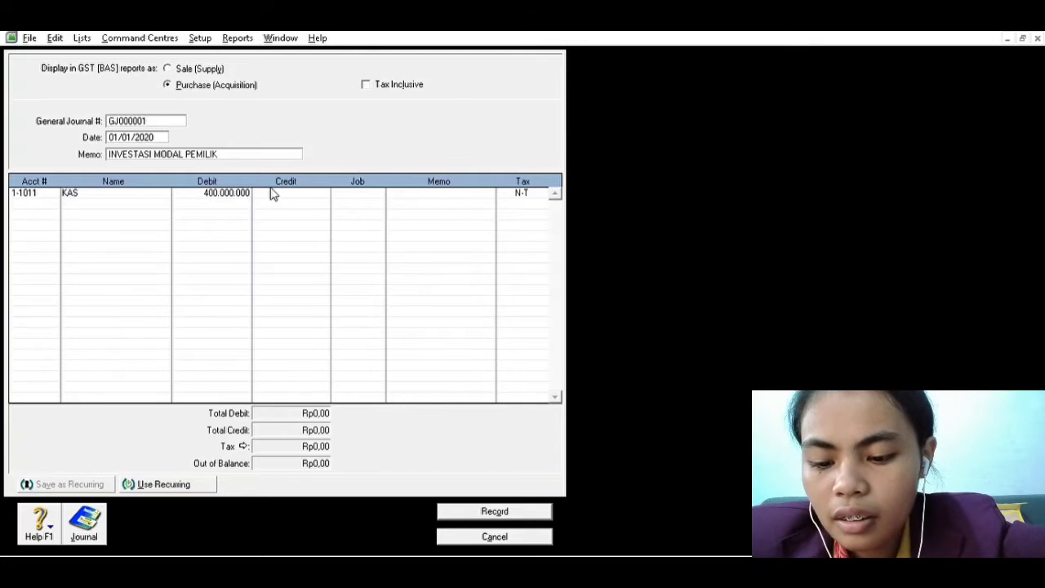
text(,00)
key(Tab)
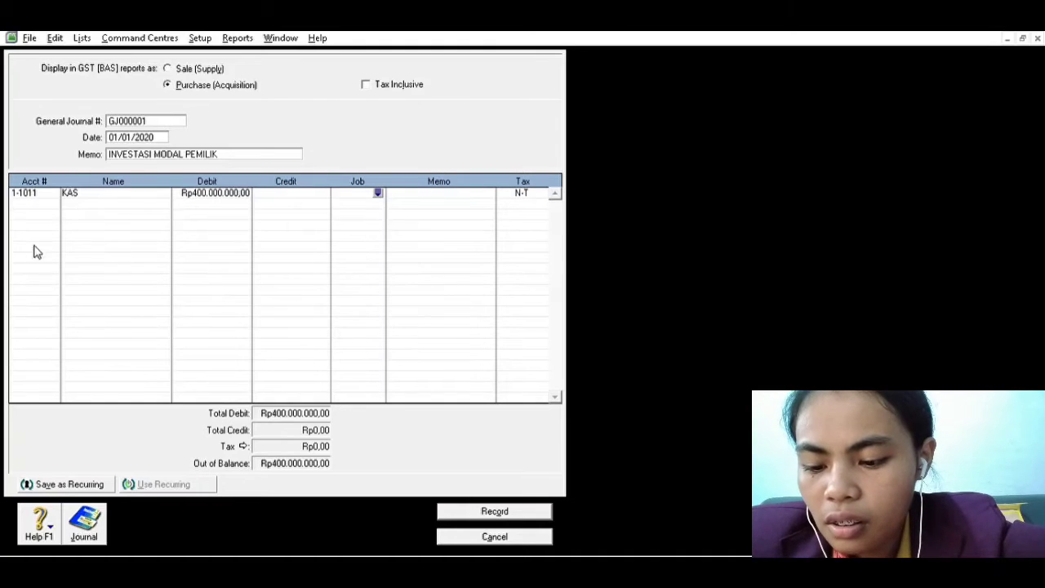
Credit Rp400.000.000,00 to account 3-3011 (MODAL) on the second line and record the journal entry
click(53, 202)
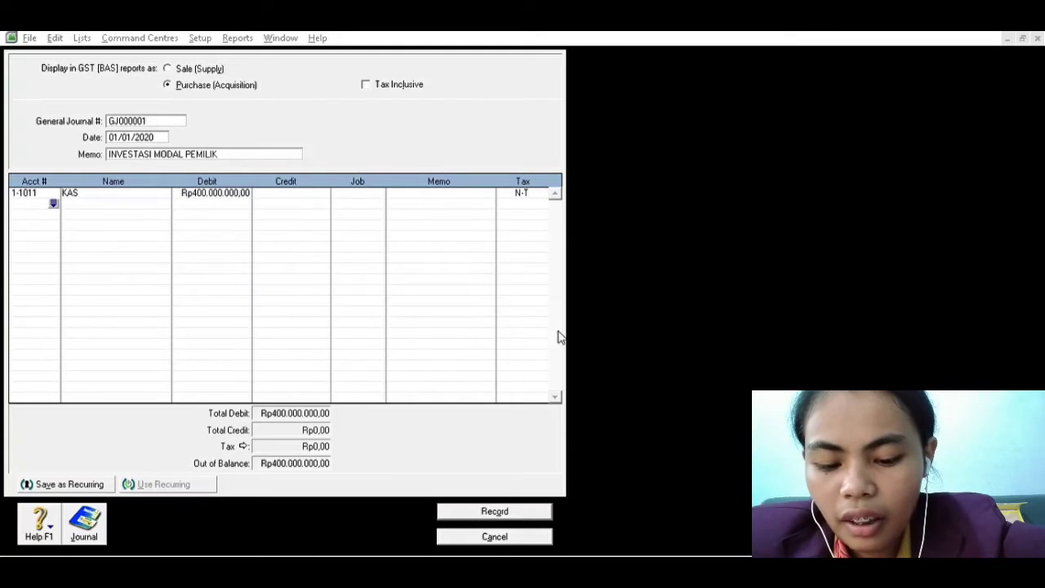
text(3-3011)
key(Tab)
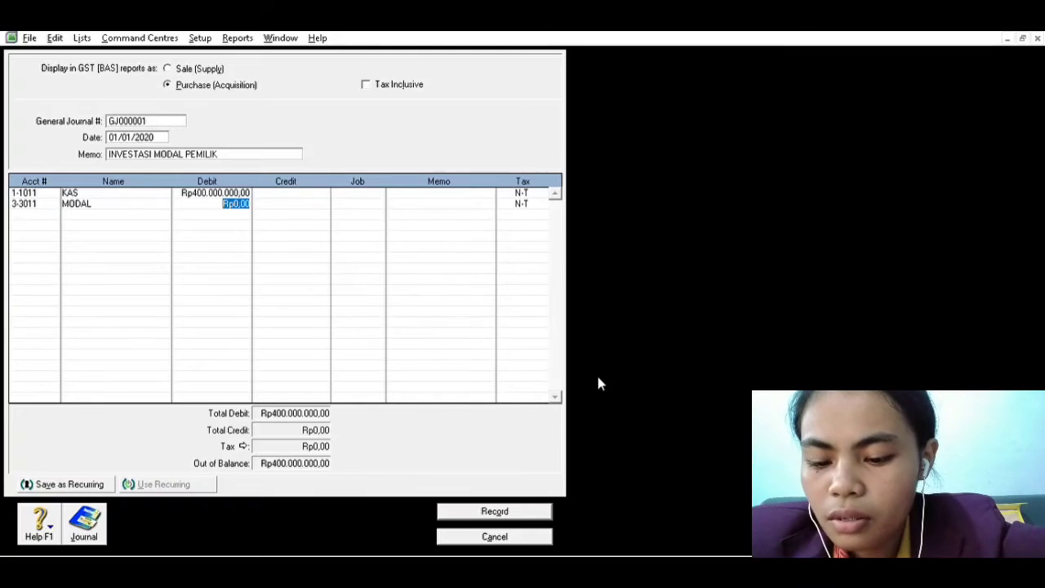
key(Tab)
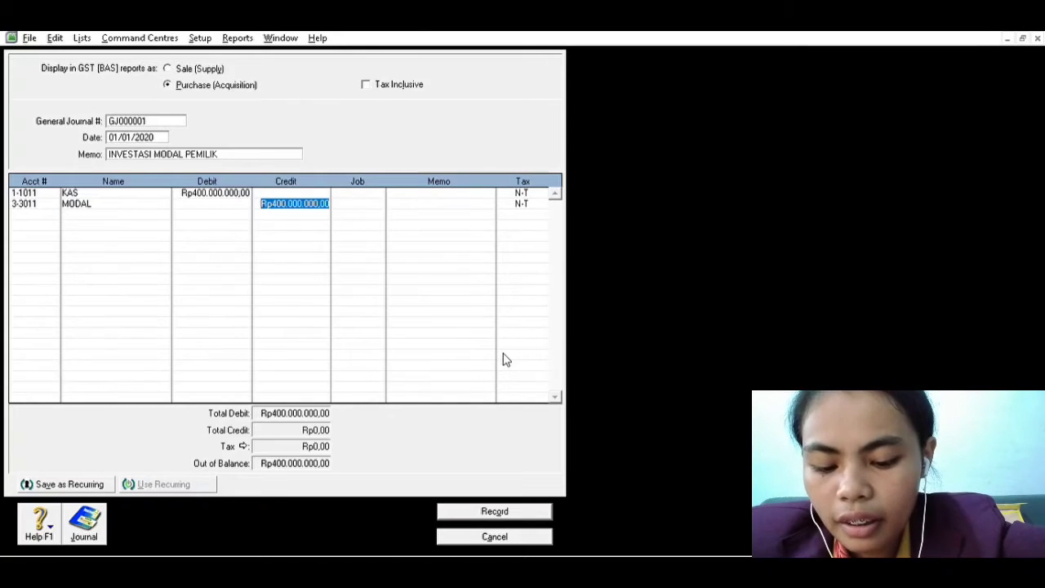
click(502, 510)
Date the next general journal entry 05/01/2020 and give it the memo MEMBUKA REKENING BRI
key(alt+Tab)
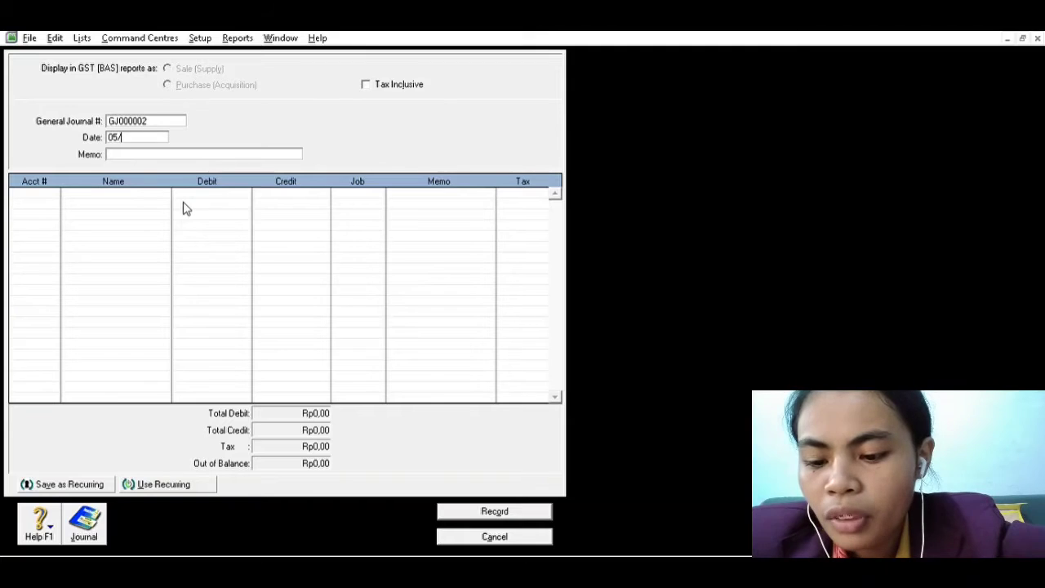
text(0)
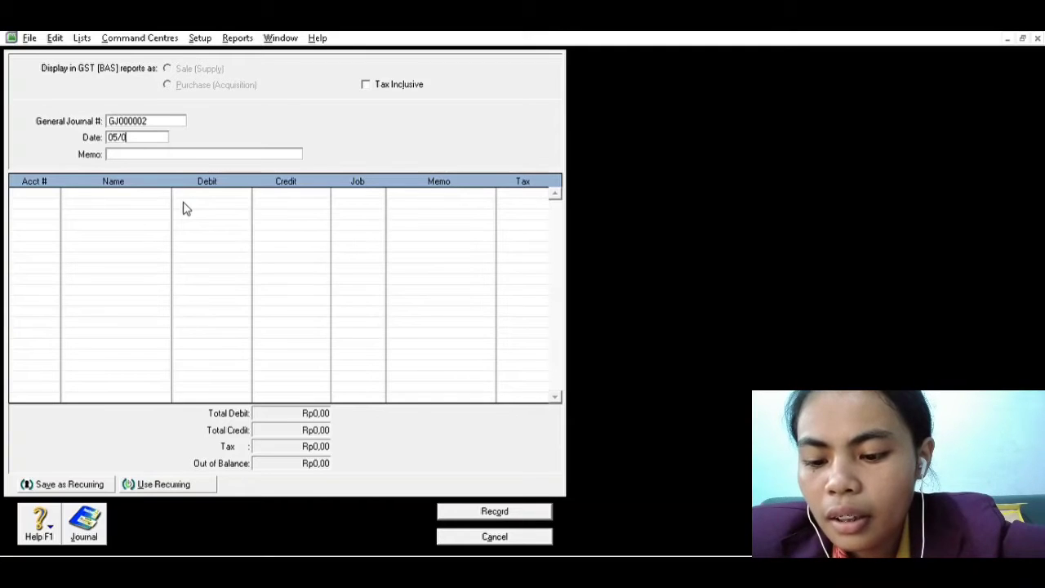
text(1/2020)
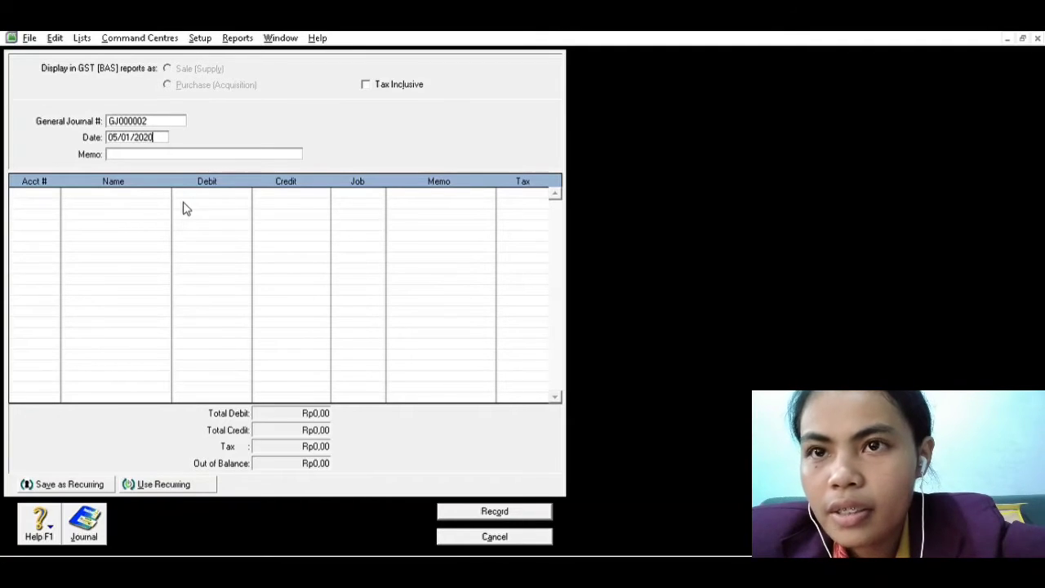
key(Tab)
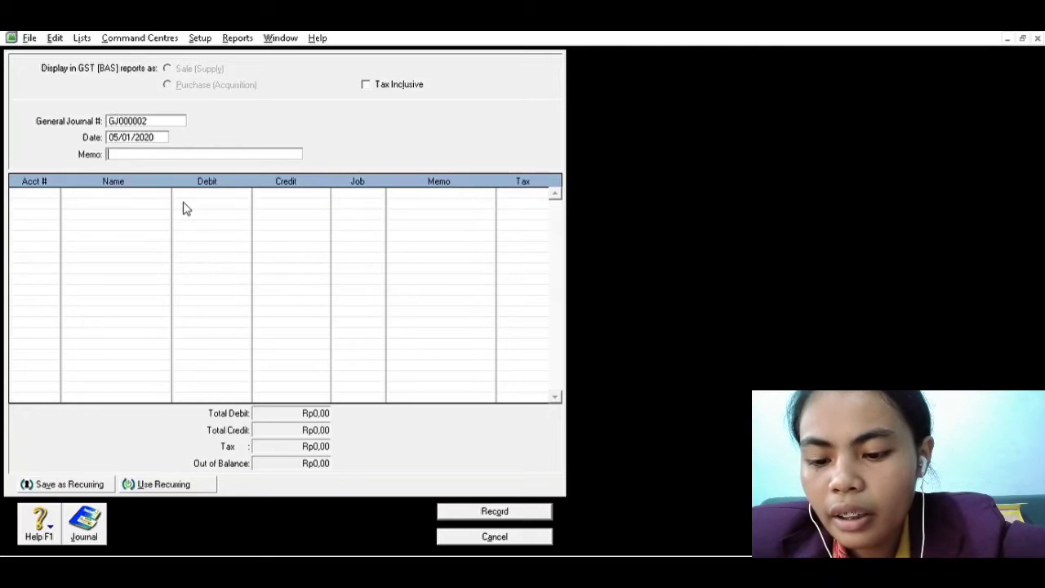
text(MEMBUKA )
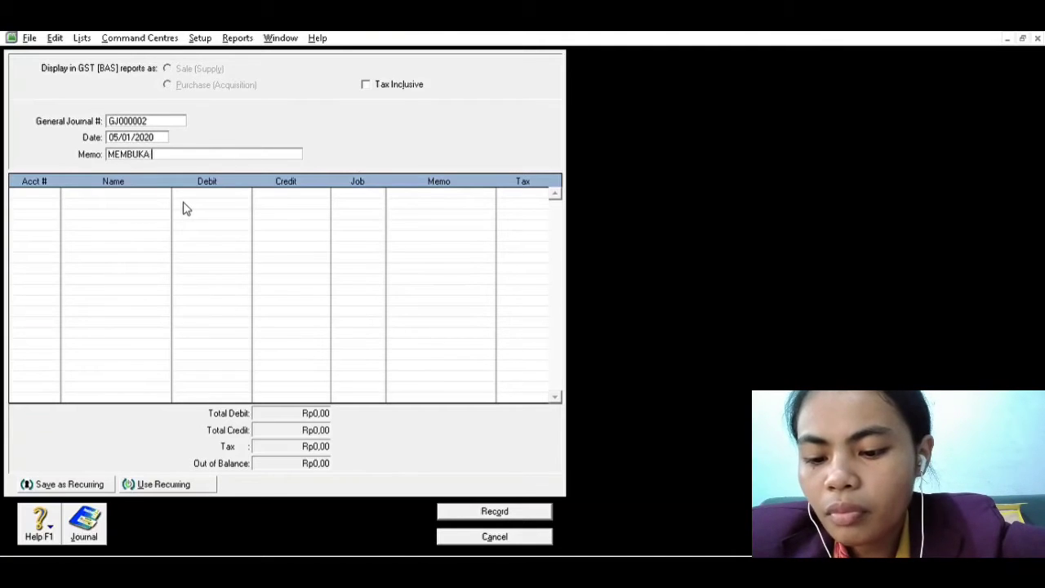
text(REKENING BRI)
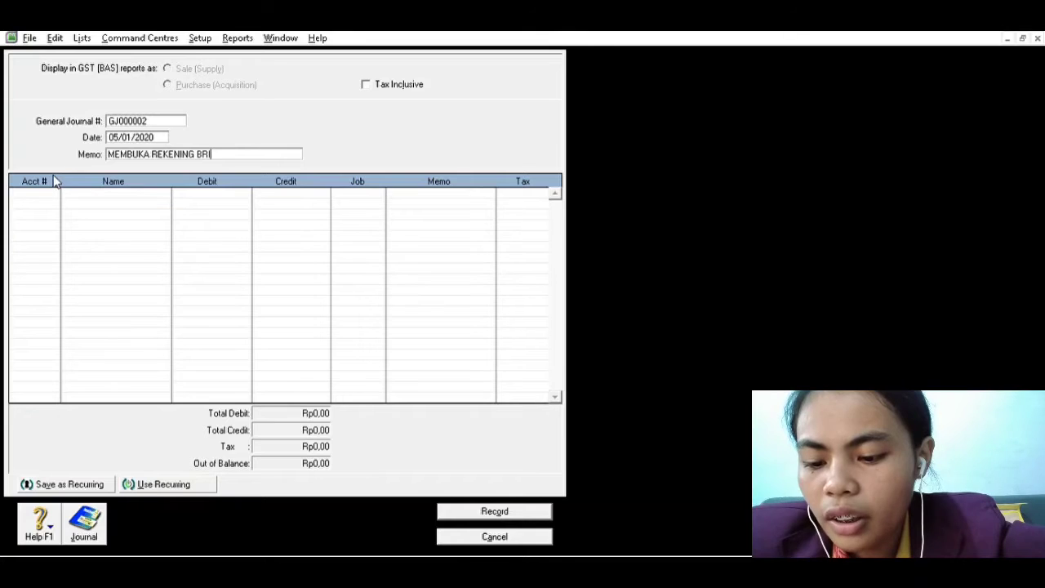
Debit account 1-1012 (KAS BRI) with 240.000.000,00 on the first line of the journal entry
key(Tab)
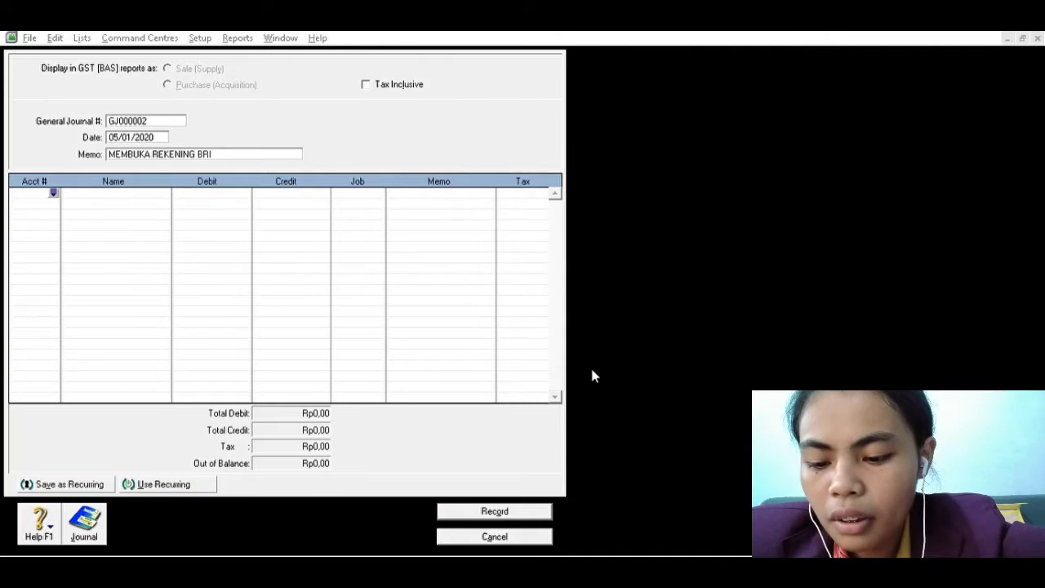
text(1-1012)
key(Tab)
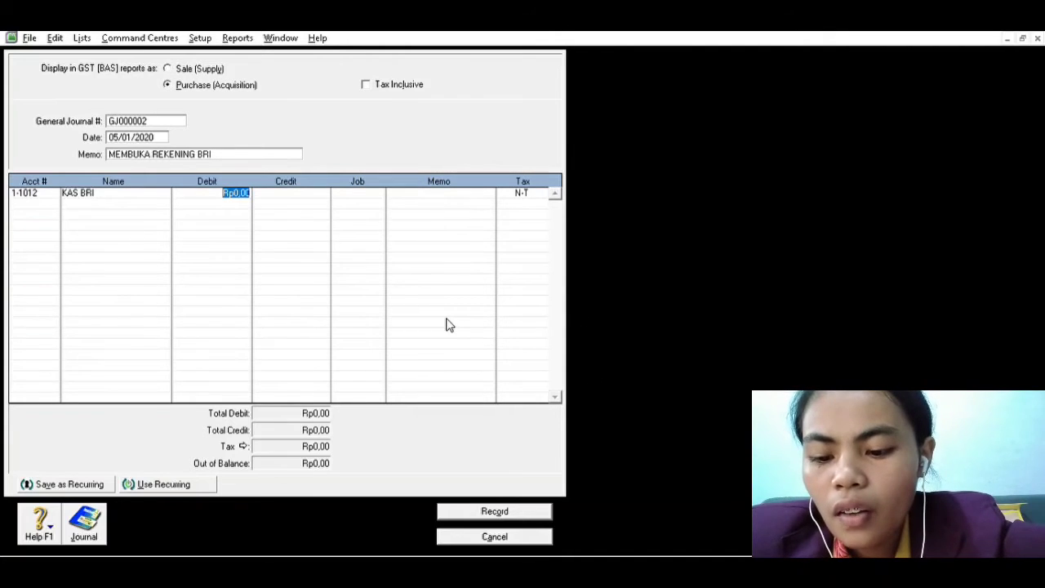
text(1)
key(BackSpace)
text(240)
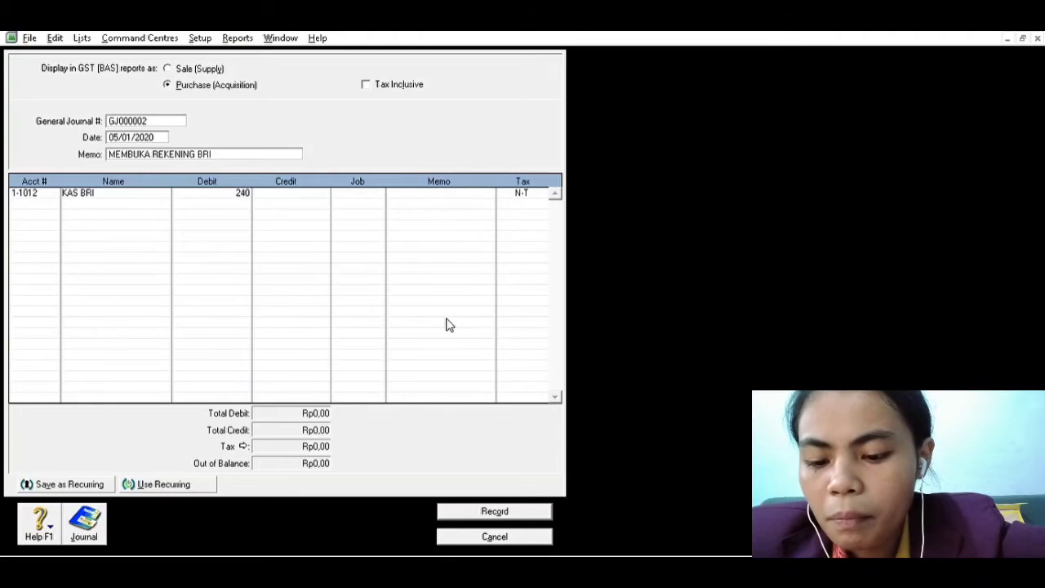
text(.000)
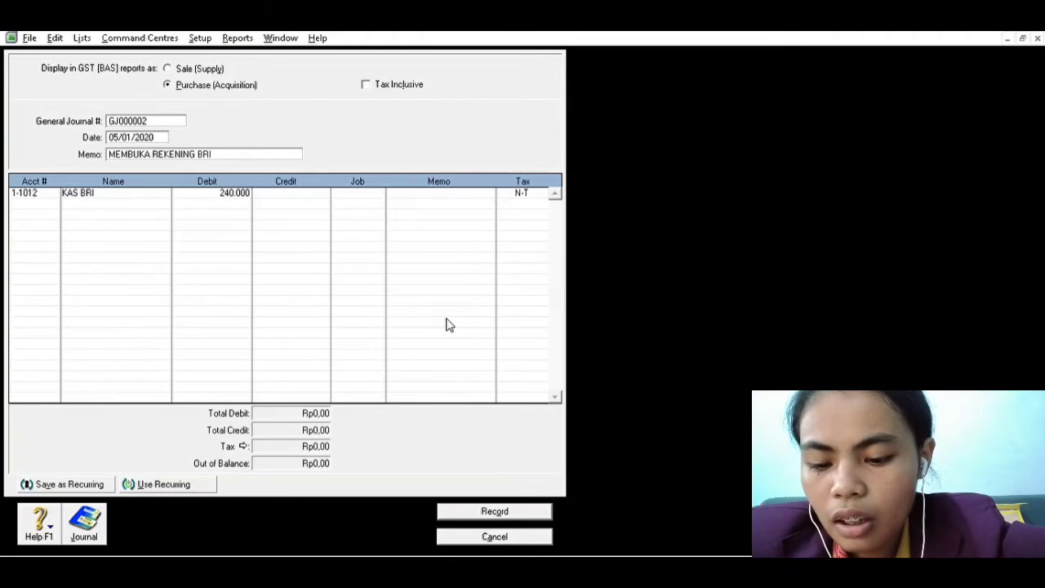
text(.000)
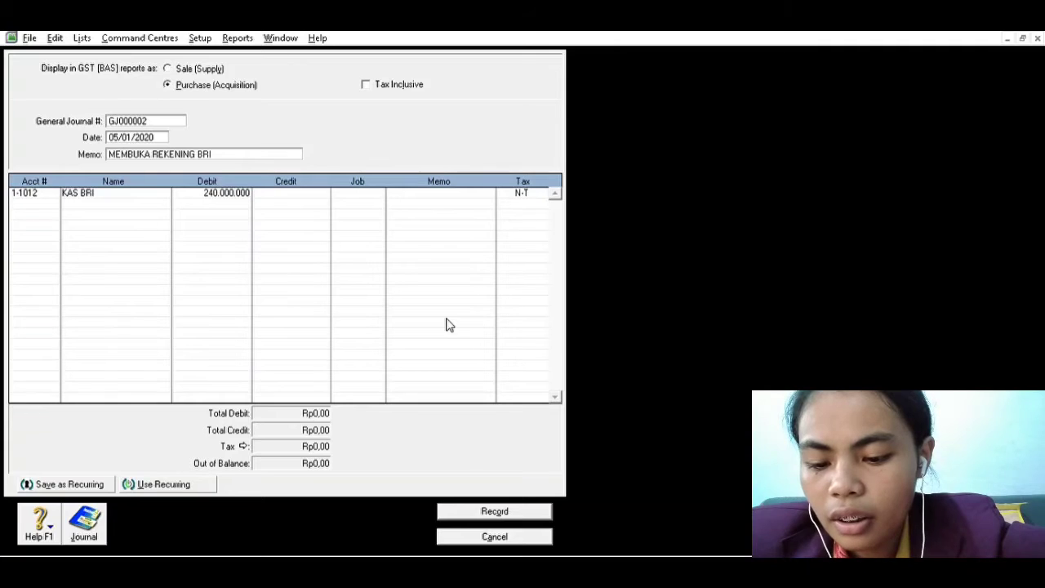
text(,00)
key(Tab)
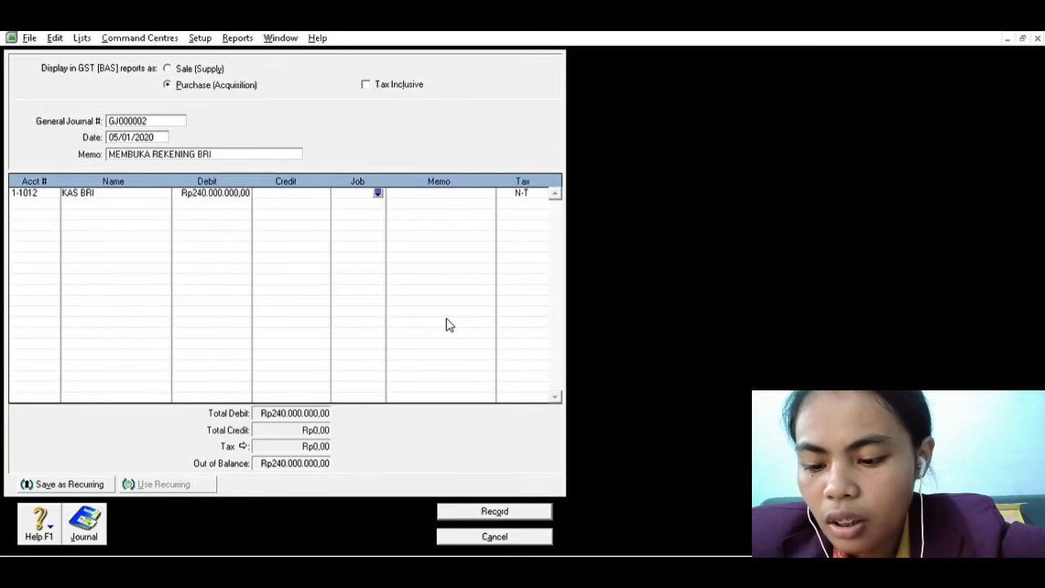
Credit Rp240.000.000,00 to account 3-3011 (MODAL) on the second line and record the BRI account journal entry
click(51, 198)
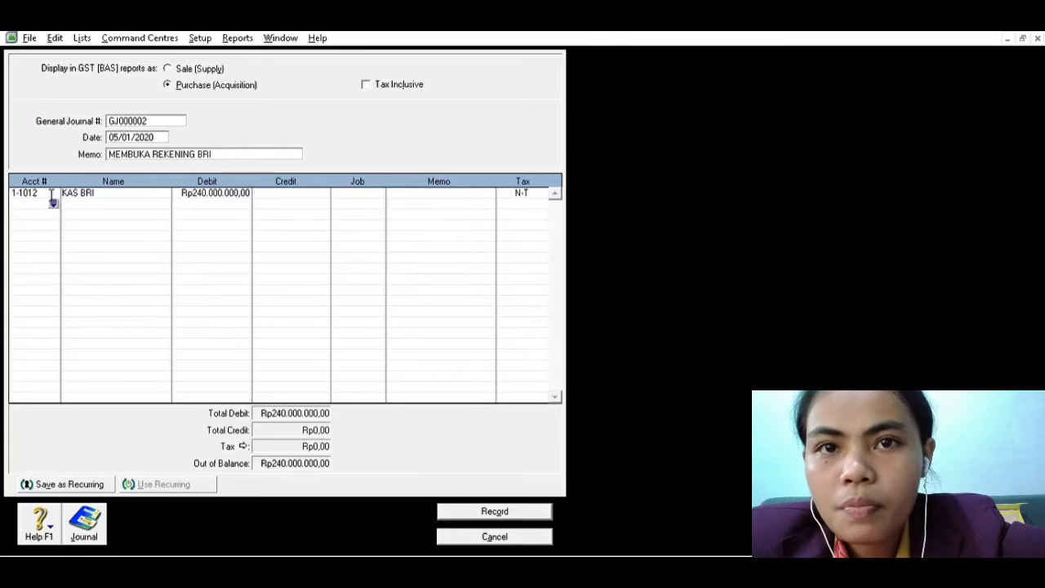
click(51, 202)
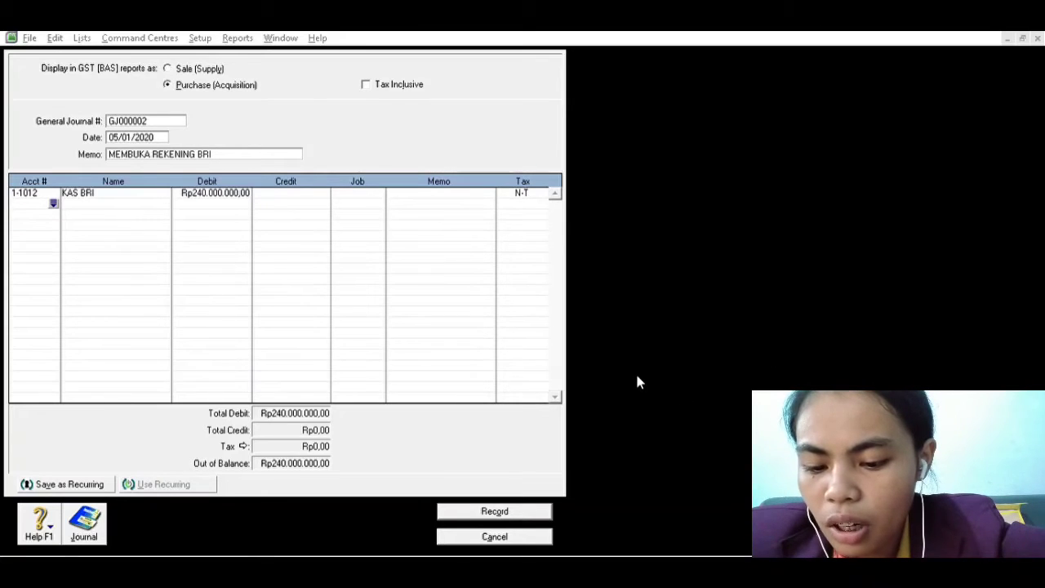
text(33011)
key(Tab)
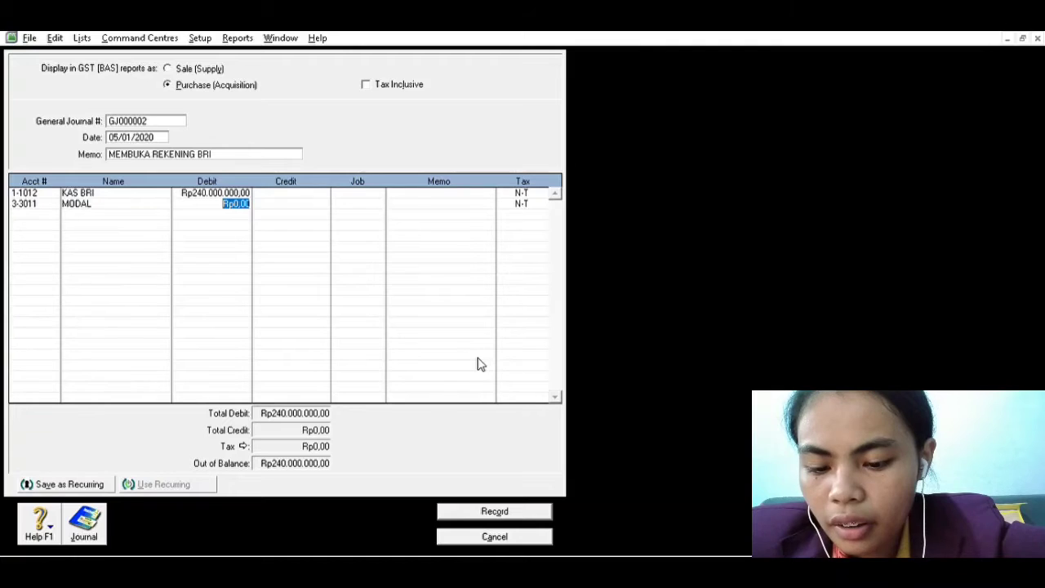
key(Tab)
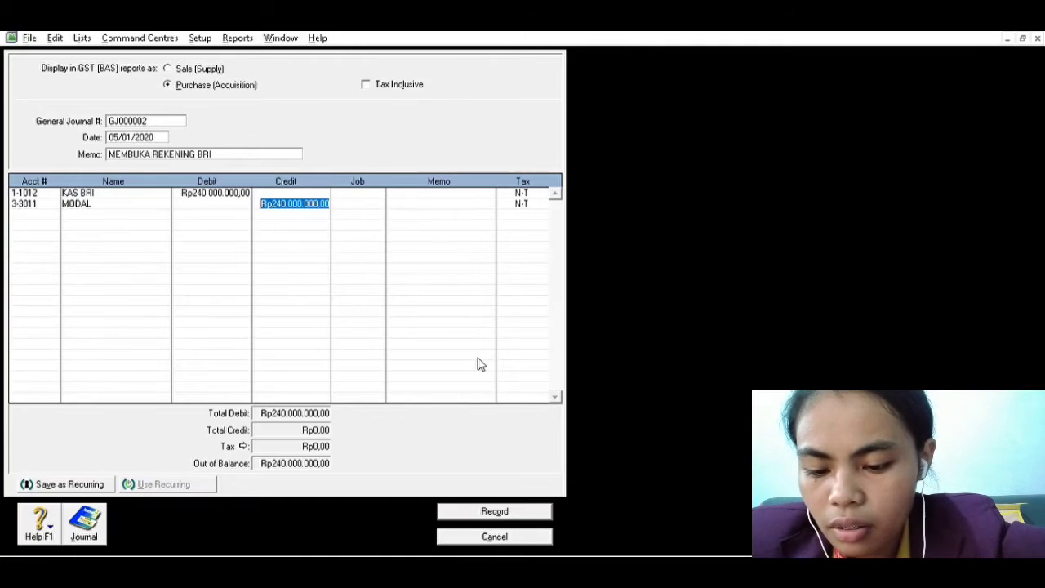
click(507, 504)
Check the next transaction in the Word document and date the new MYOB general journal entry 08/01/2020
key(alt+Tab)
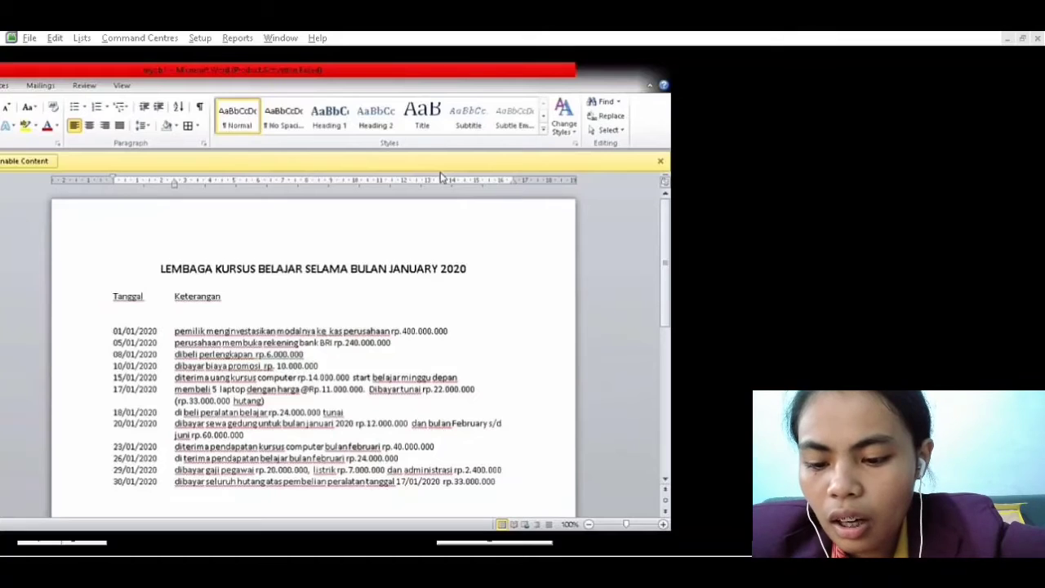
key(alt+Tab)
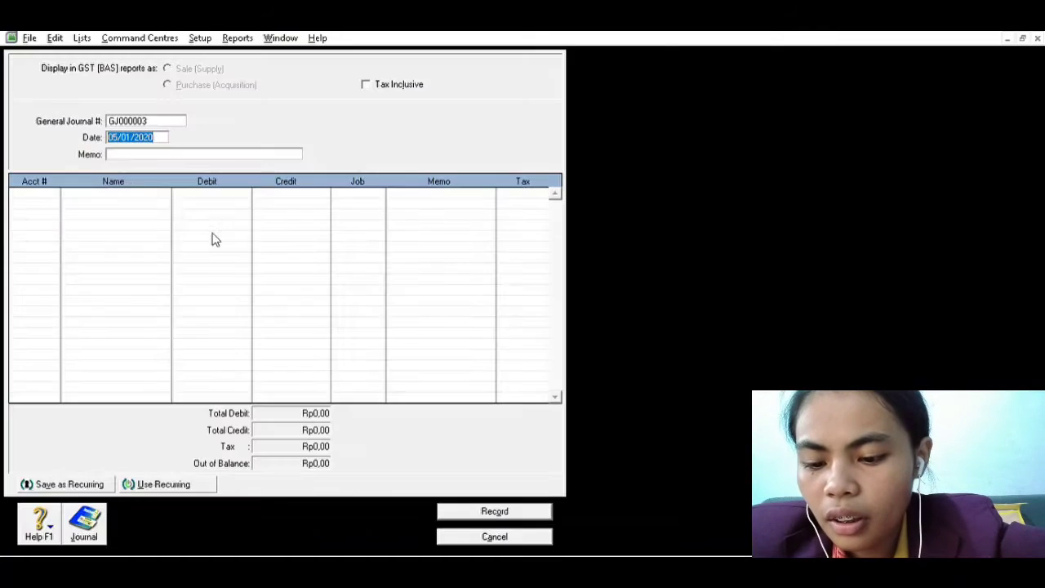
click(162, 128)
key(BackSpace)
key(BackSpace)
key(BackSpace)
key(BackSpace)
key(BackSpace)
key(BackSpace)
key(BackSpace)
key(BackSpace)
key(BackSpace)
key(BackSpace)
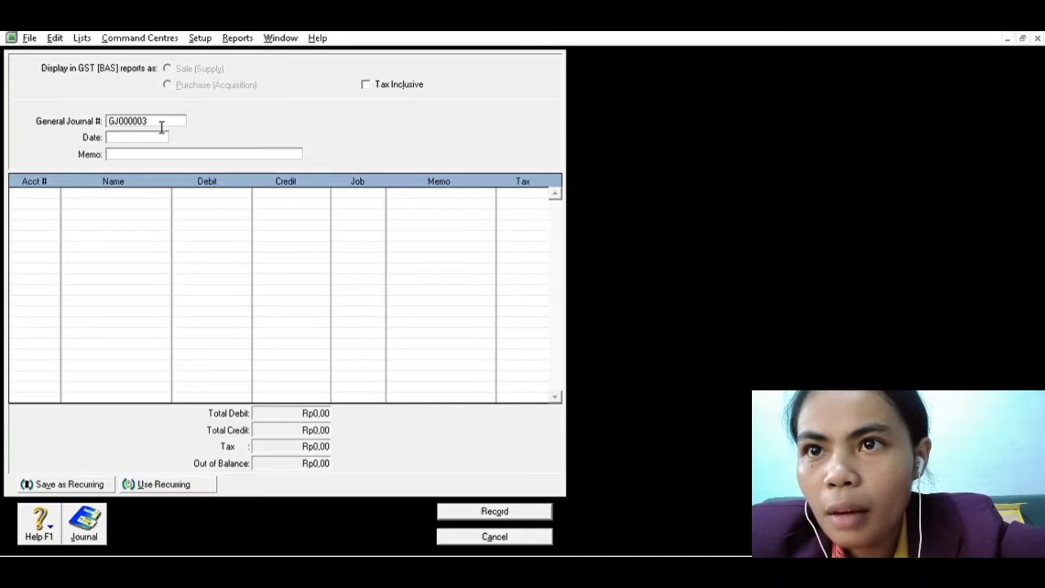
text(08/)
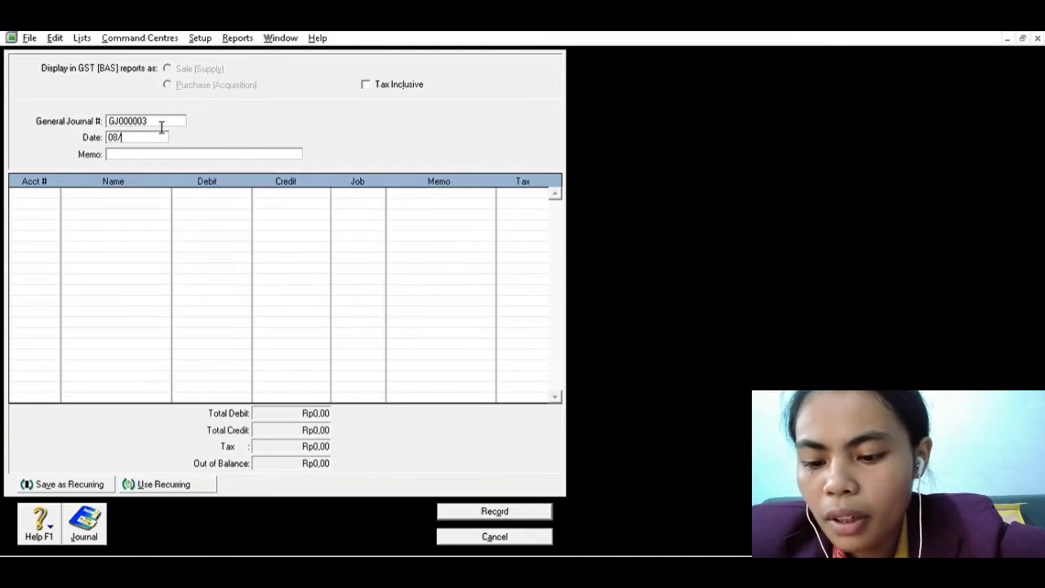
text(01/2020)
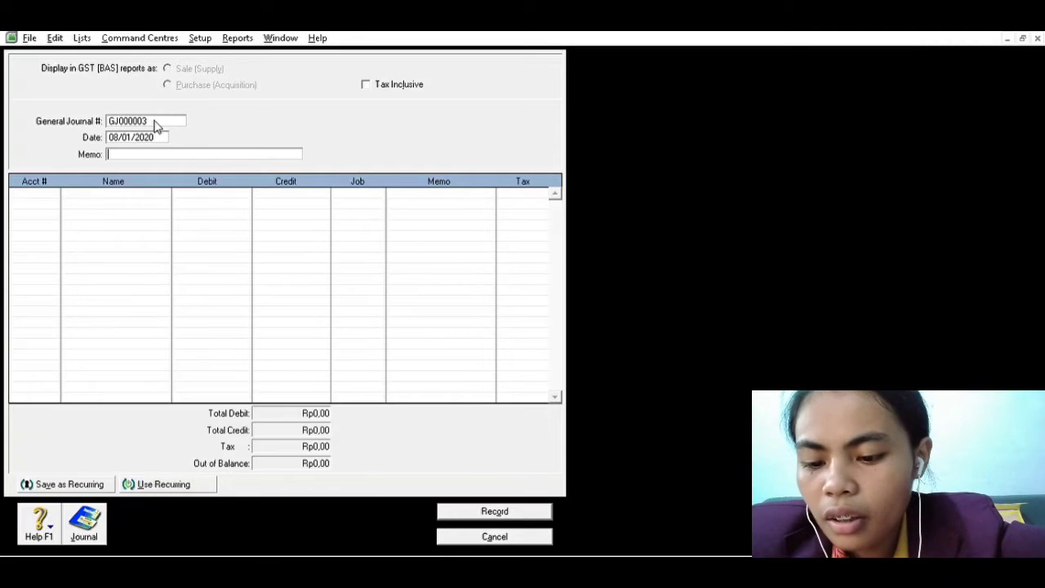
text(PEMBEL)
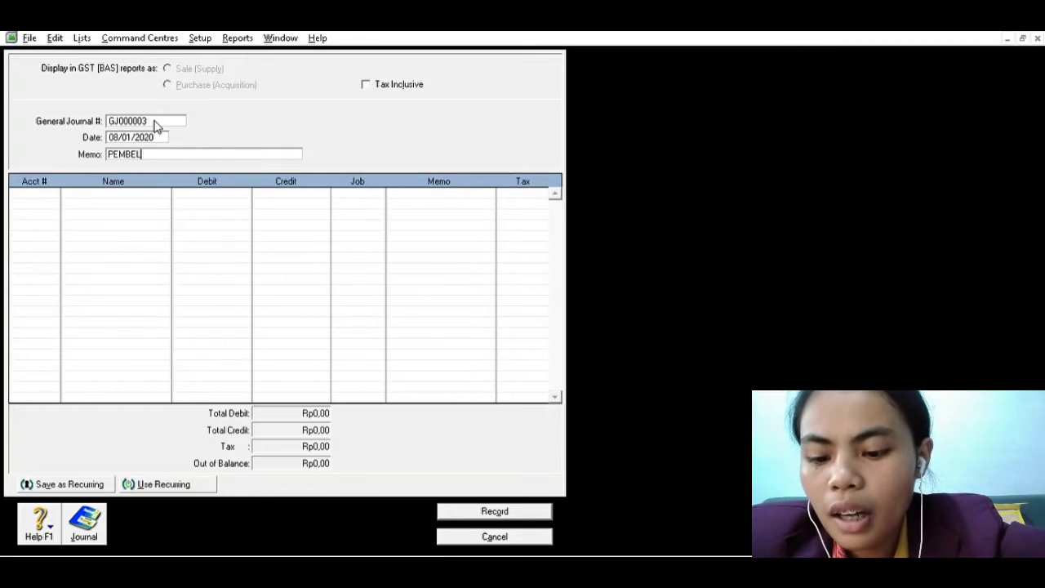
text(IAN PE)
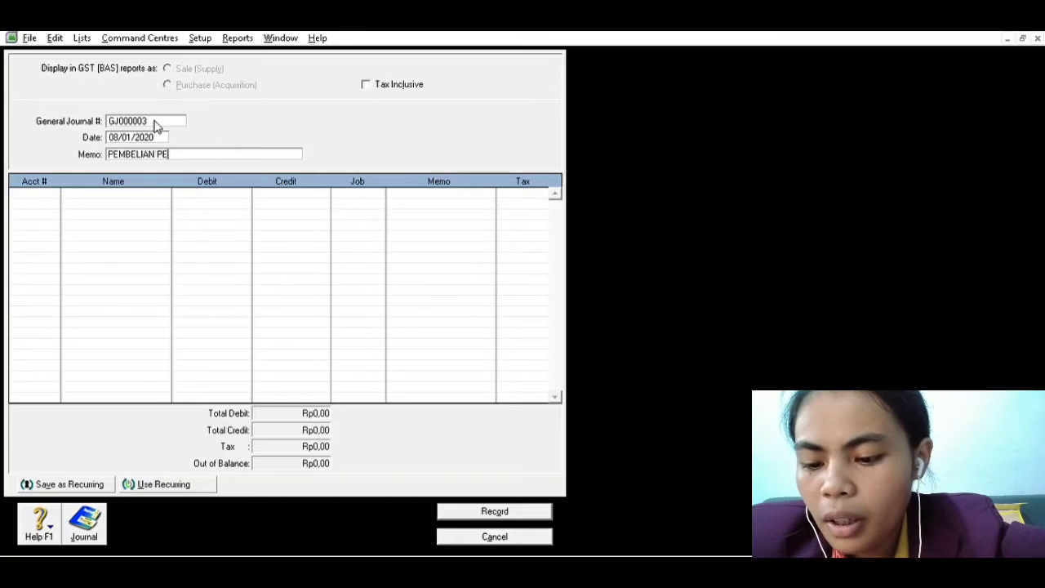
text(RLENGKAPAN)
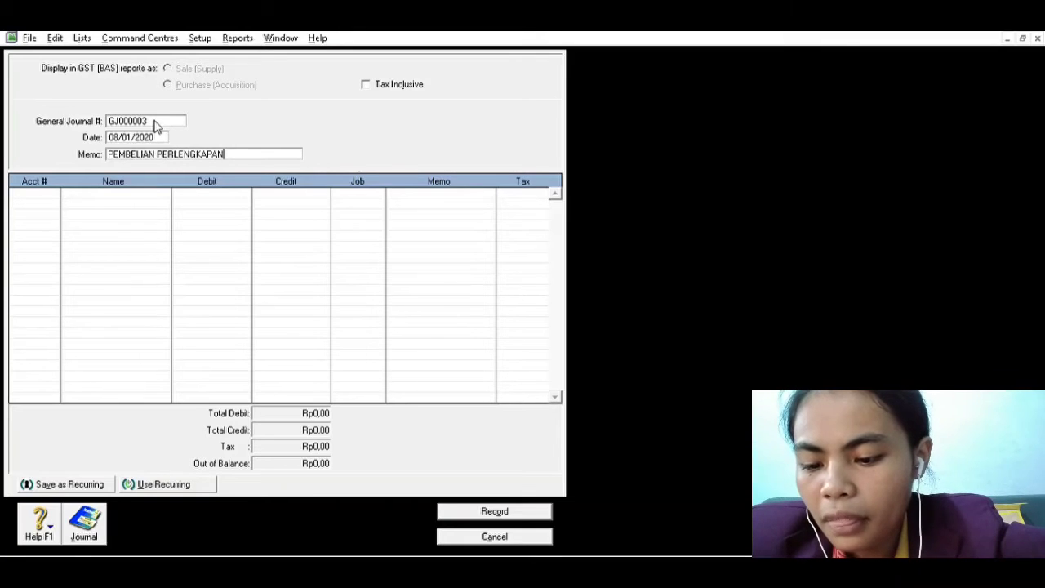
Give the 08/01/2020 journal entry the memo PEMBELIAN PERLENGKAPAN
key(Tab)
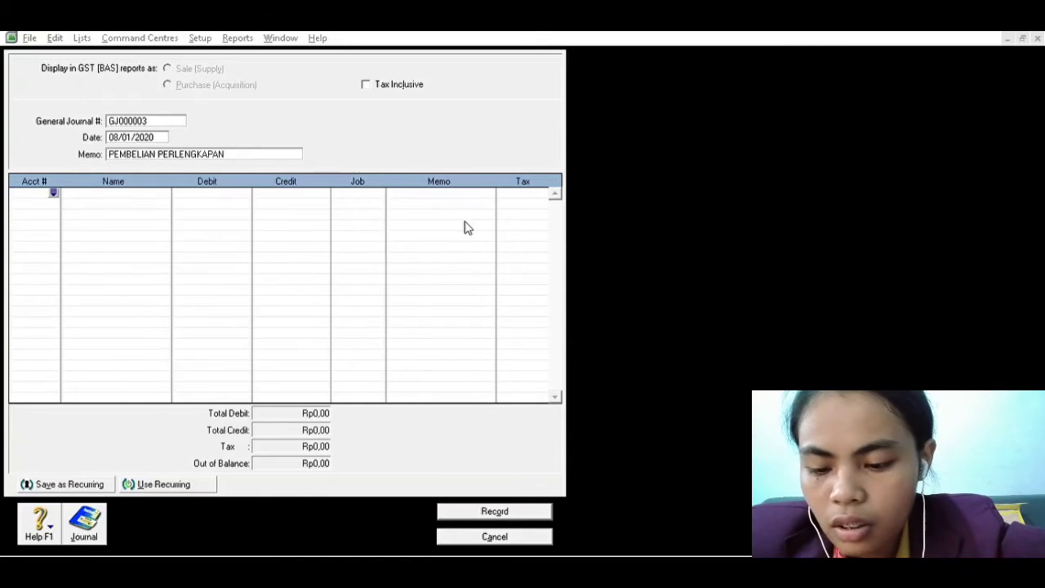
Debit account 1-1013 (PERLENGKAPAN) with 6.000.000,00 on the first line of the journal entry
click(598, 387)
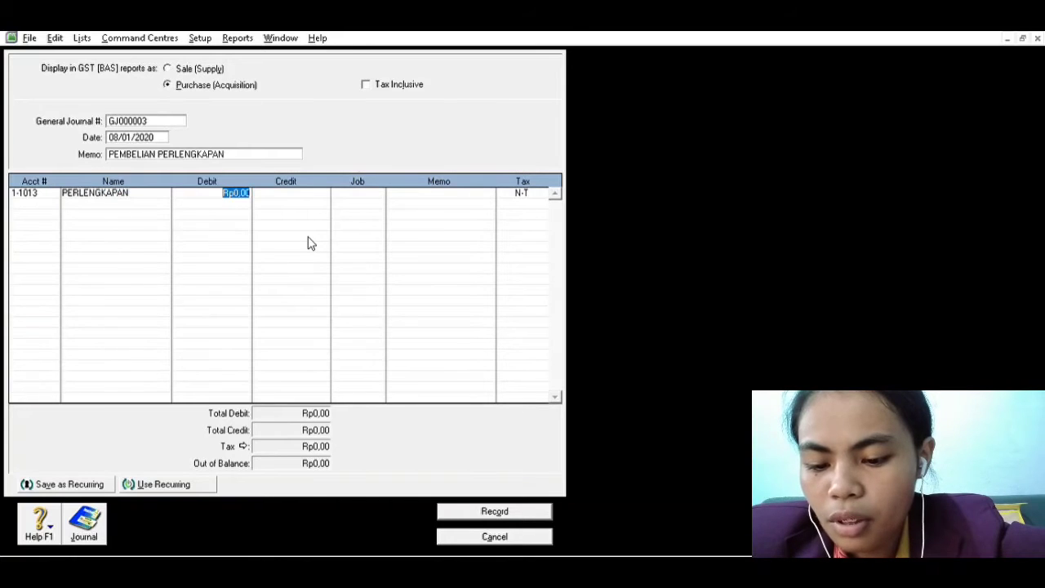
text(6.)
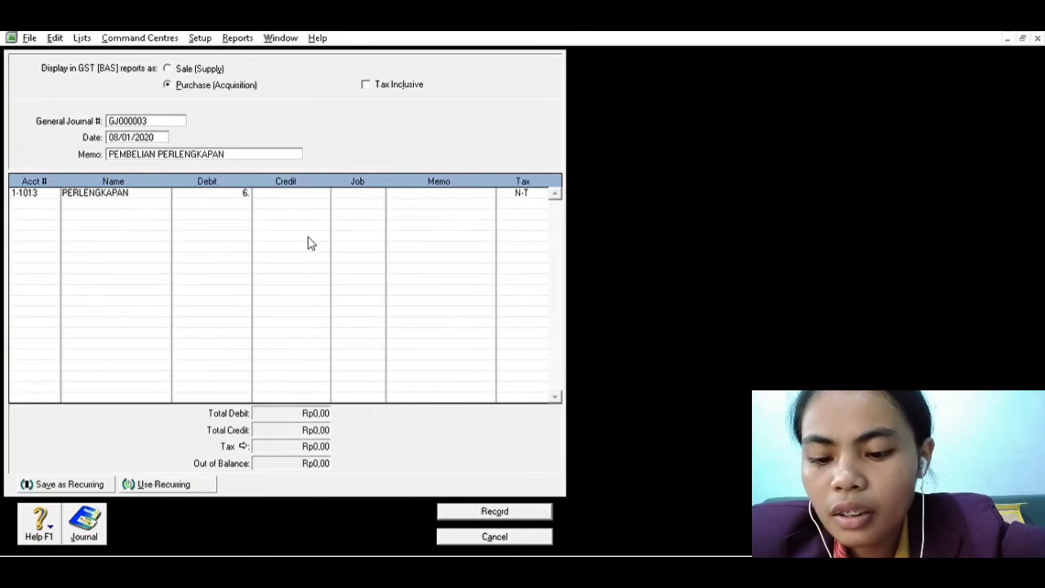
text(000.000)
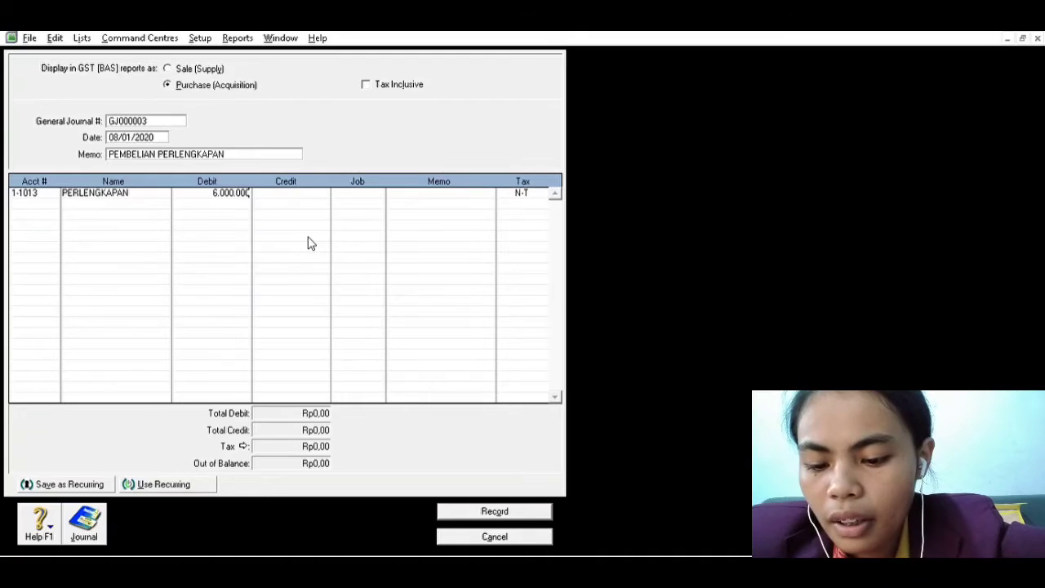
text(,00)
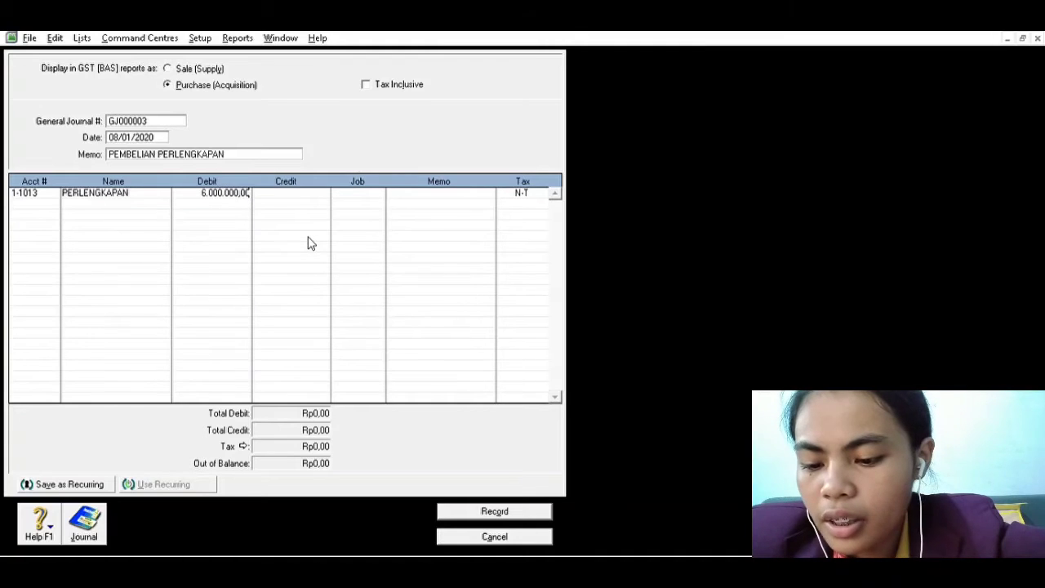
key(Tab)
Credit Rp6.000.000,00 to account 1-1011 (KAS) on the second line and record the supplies purchase entry
click(55, 196)
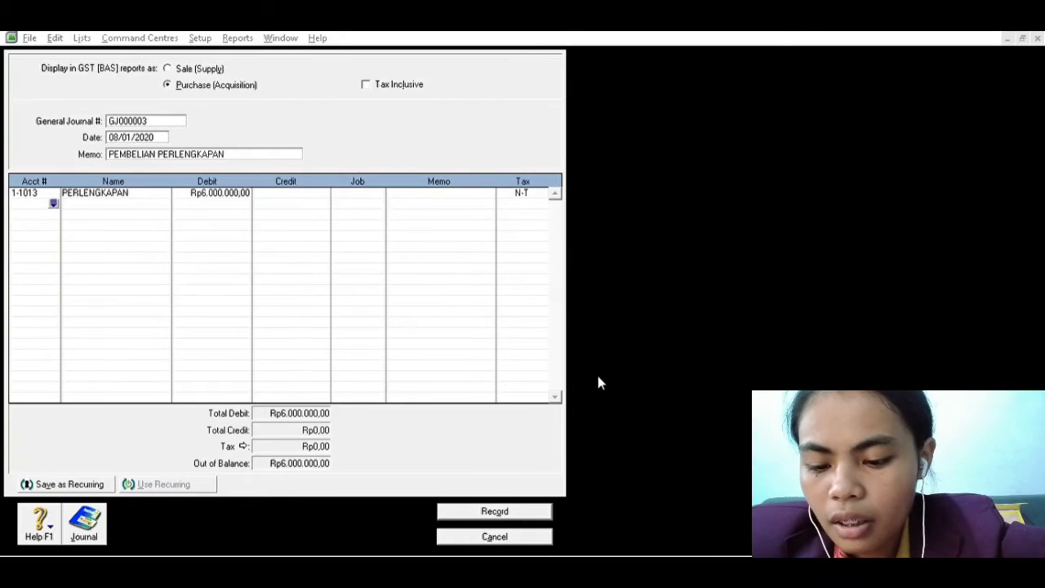
text(1-1011)
key(Tab)
key(Tab)
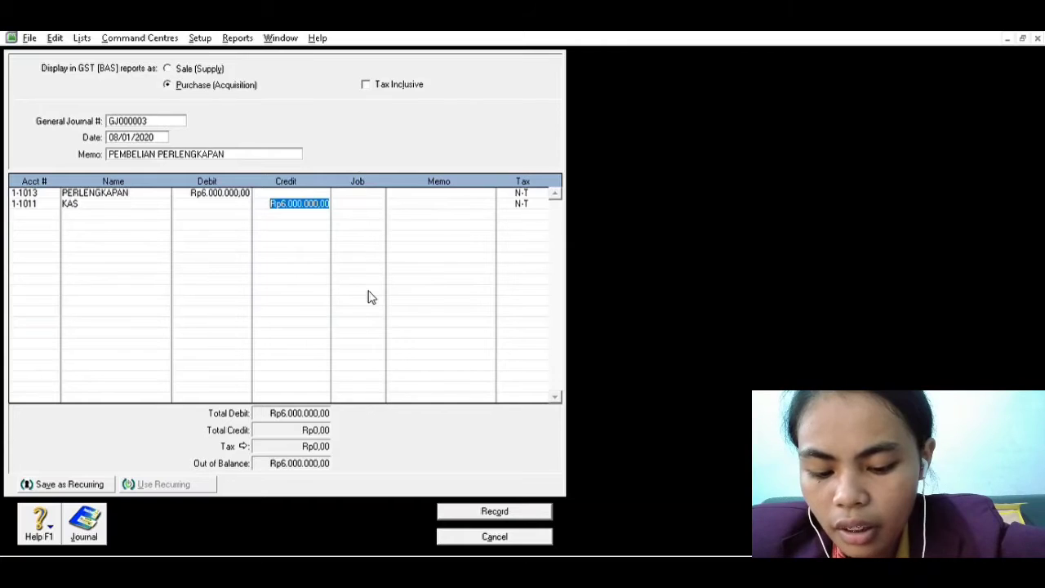
click(502, 506)
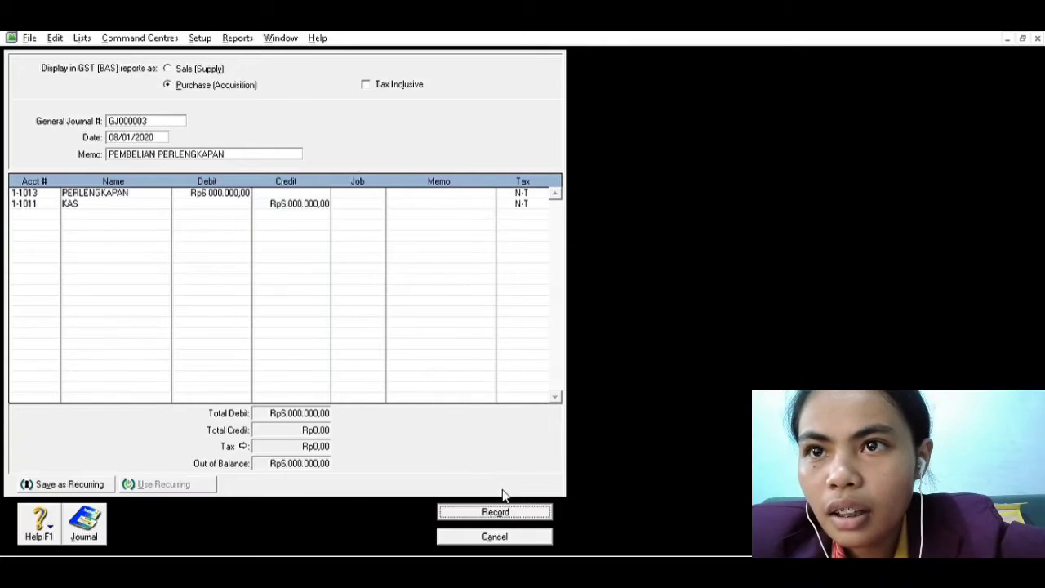
Look up the following transaction in the Word document and date the new MYOB general journal entry 10/01/2020
key(alt+Tab)
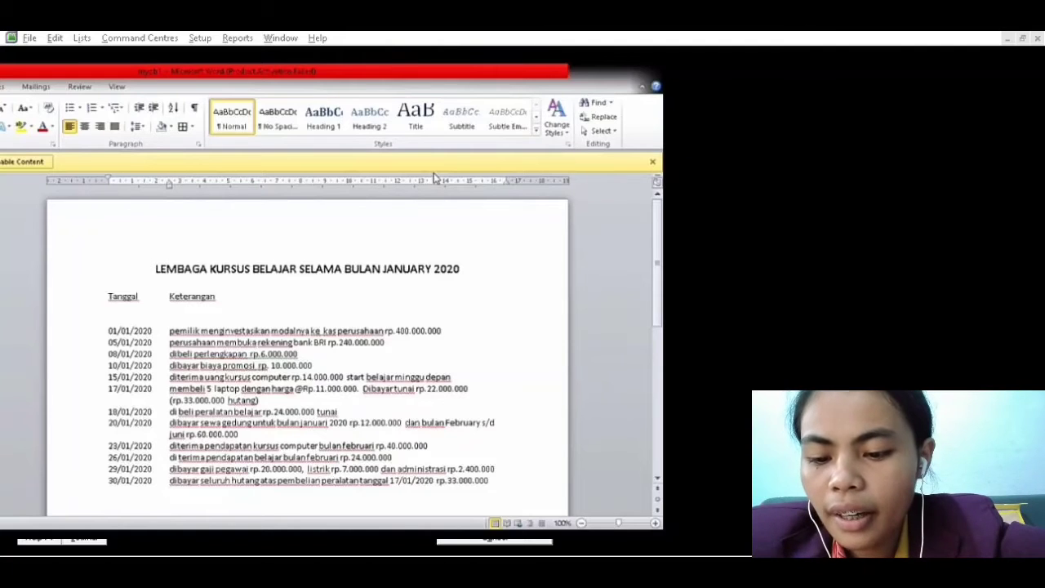
key(alt+Tab)
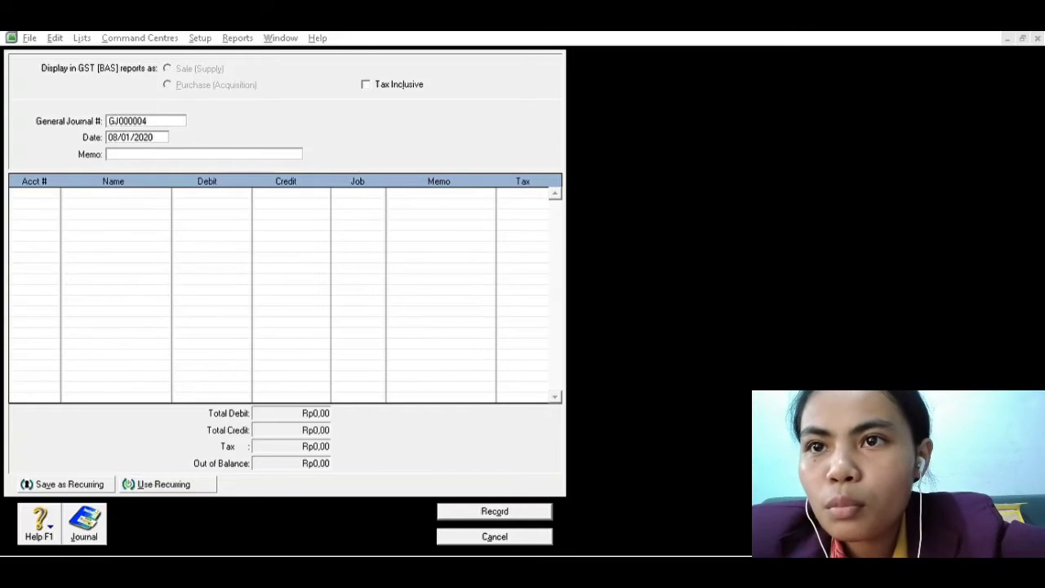
click(628, 362)
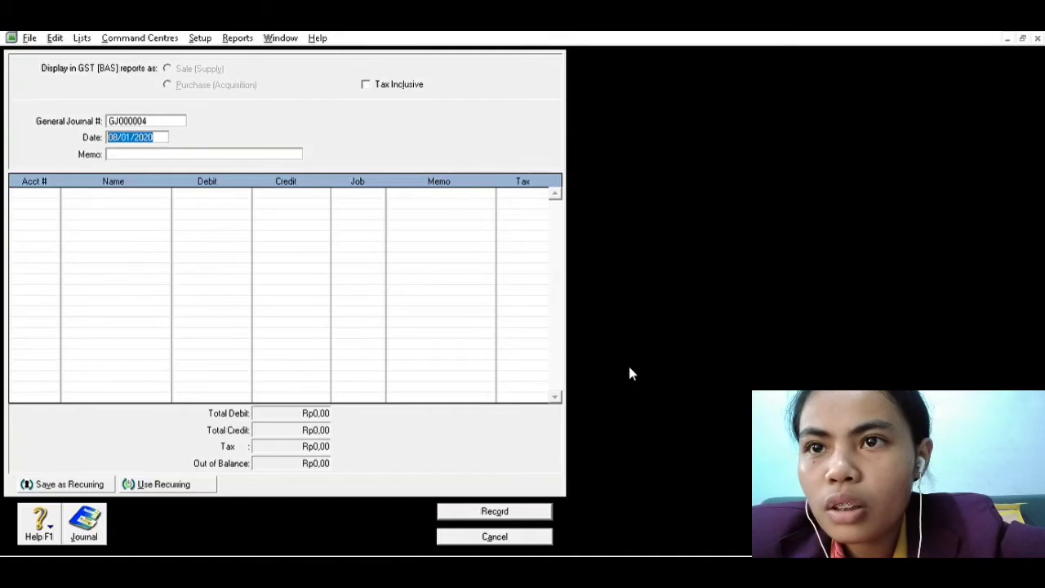
click(124, 135)
key(BackSpace)
key(BackSpace)
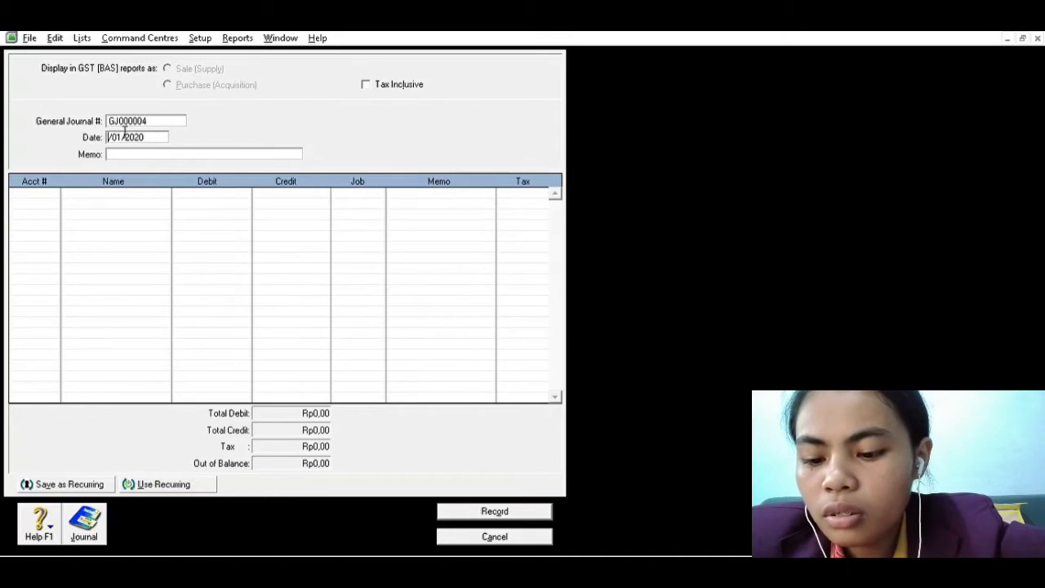
text(10)
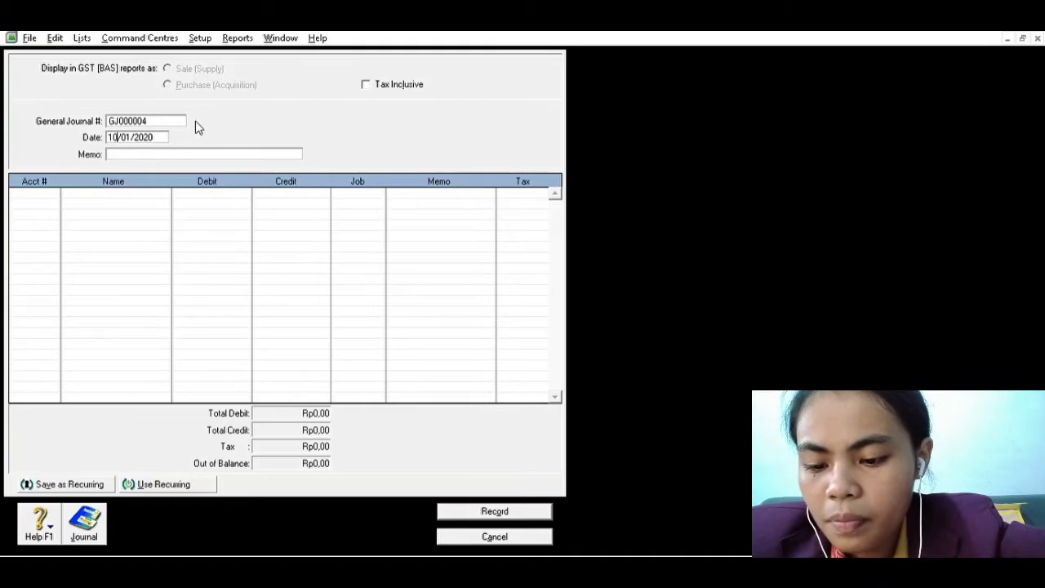
key(Tab)
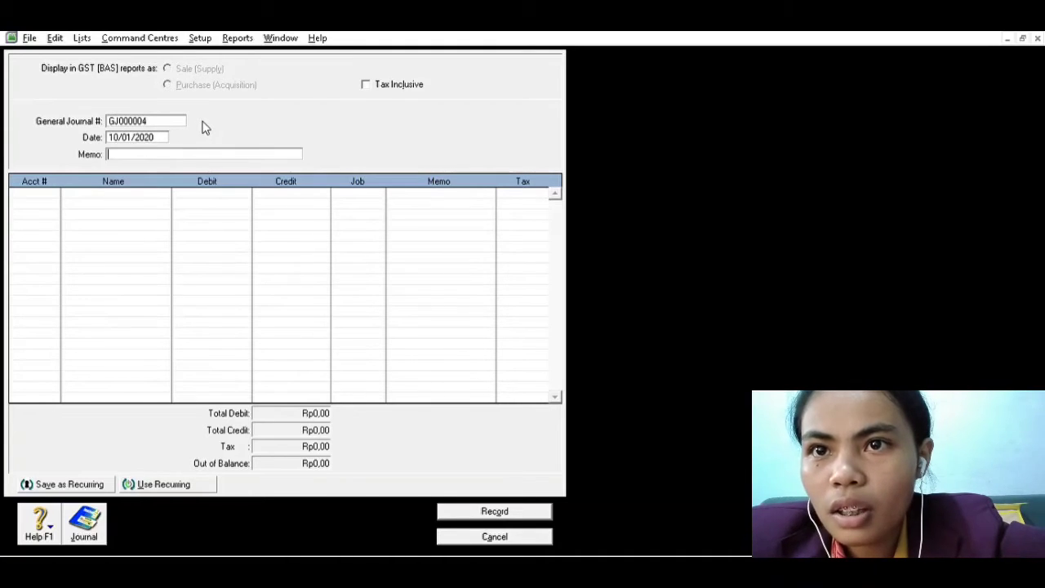
Give the 10/01/2020 journal entry the memo BIAYA PROMOSI
text(BIAYA)
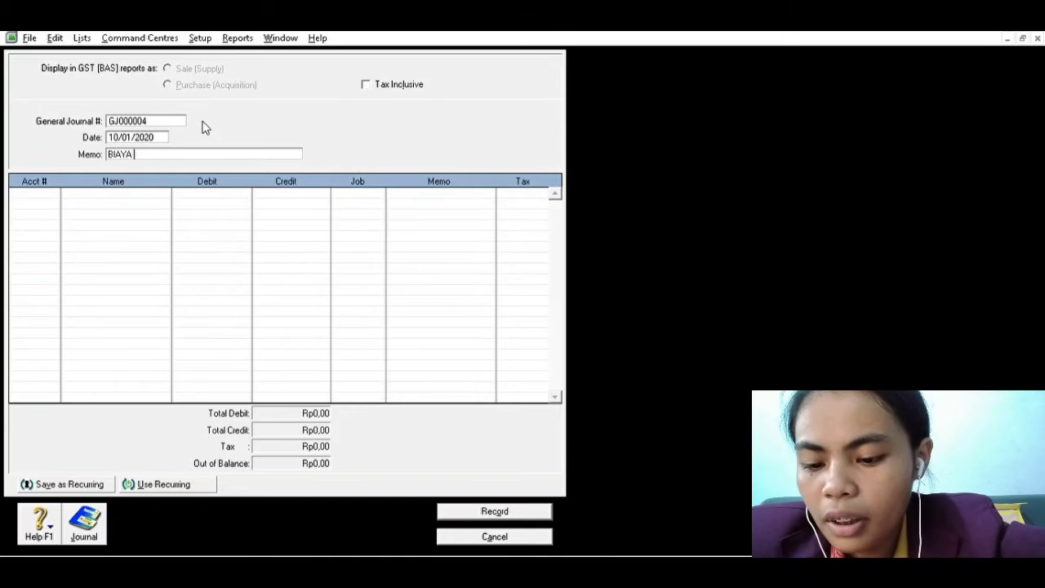
text( PROMOSI)
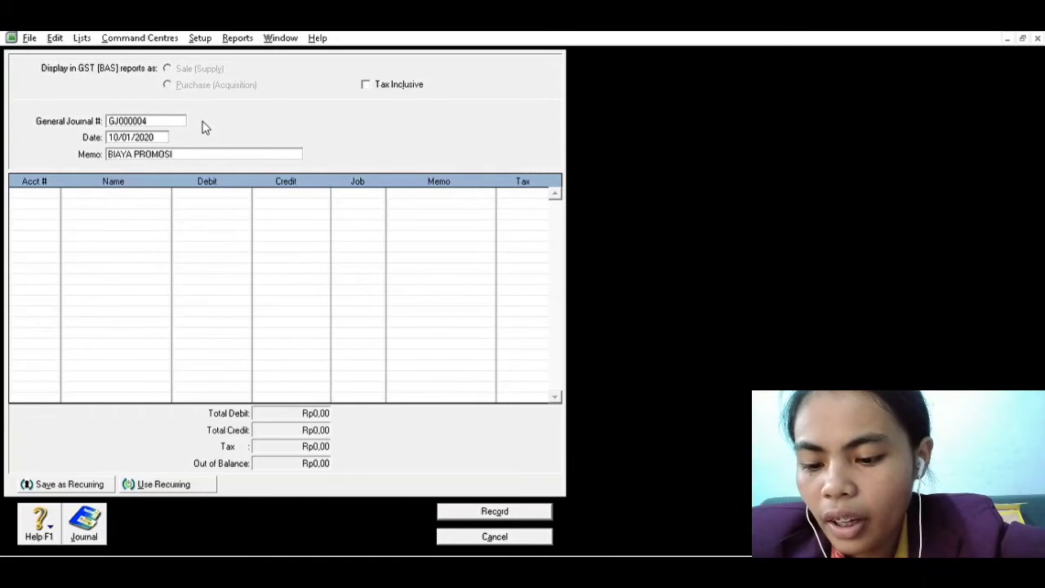
key(Tab)
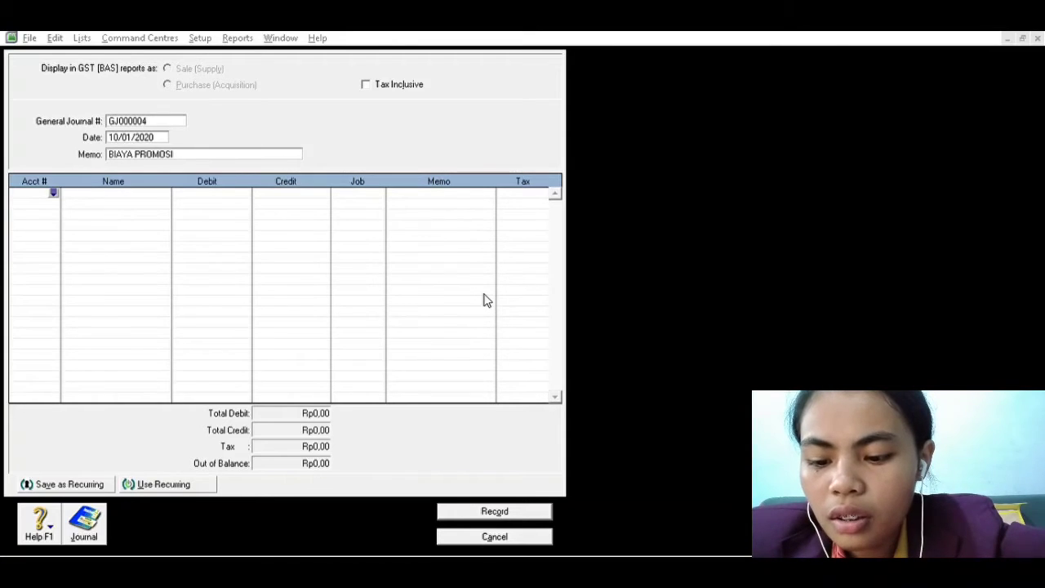
Debit account 6-6011 (BIAYA PROMOSI) with 10.000.000,00 on the first line of the journal entry
click(614, 378)
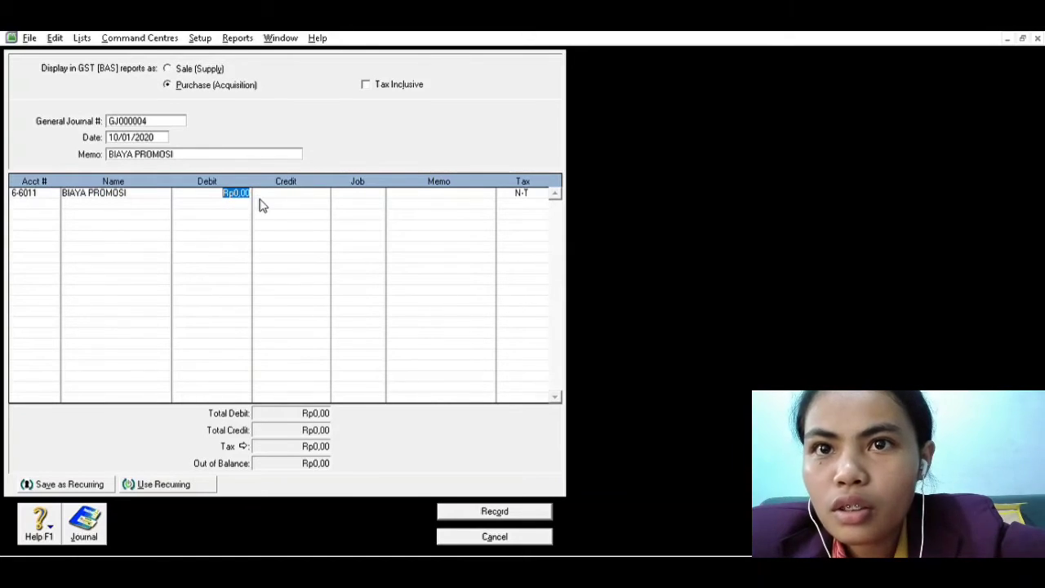
text(10)
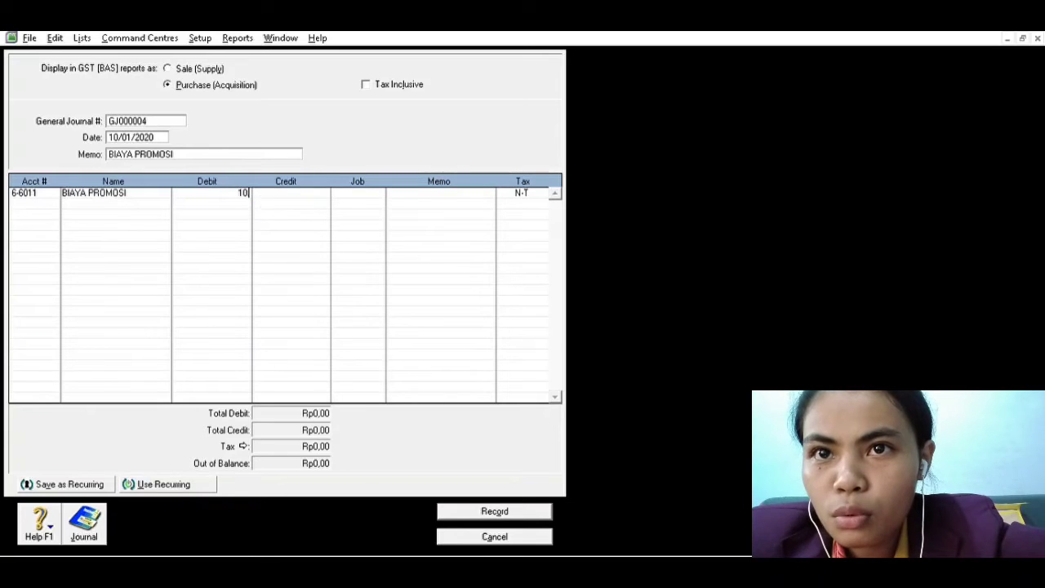
text(.000.000,00)
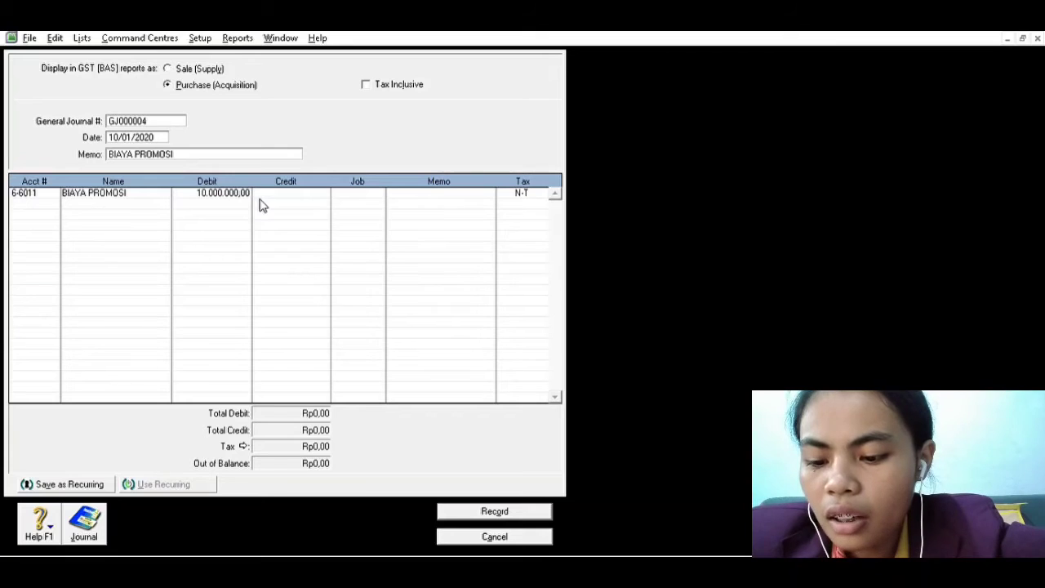
key(Tab)
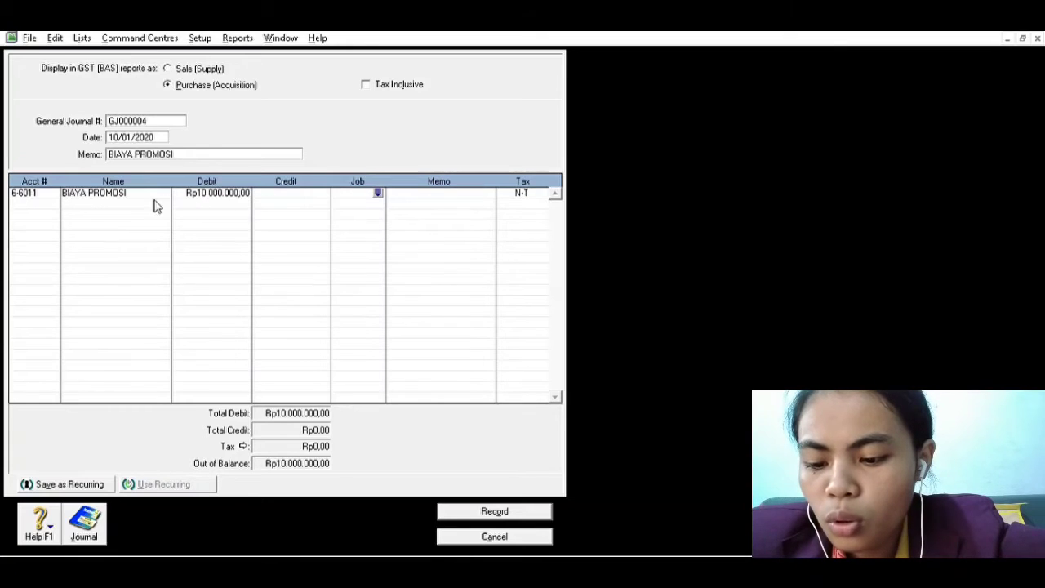
Credit Rp10.000.000,00 to account 1-1011 (KAS) on the second line and record the promotion cost entry
click(53, 189)
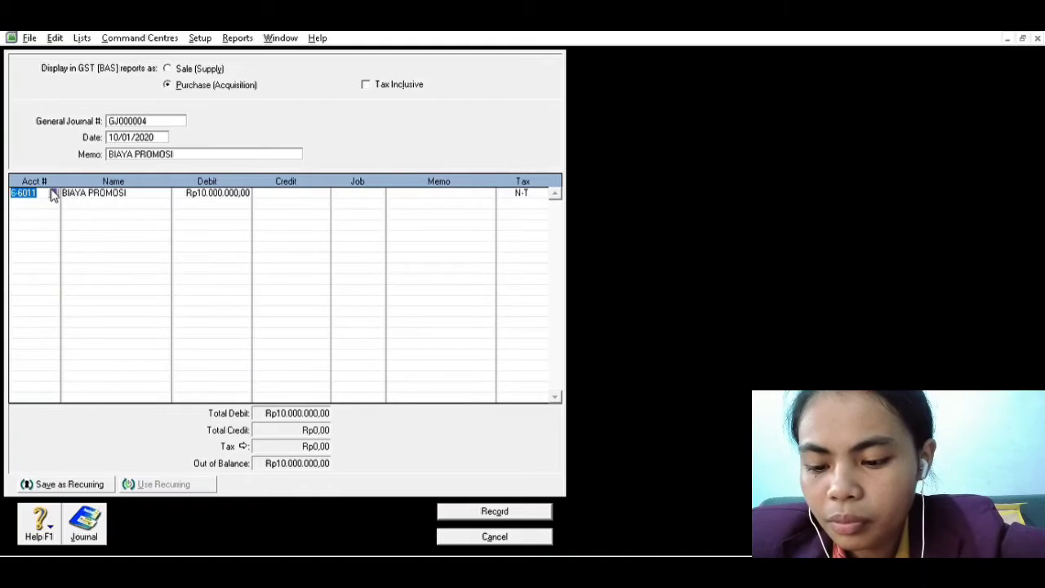
key(Down)
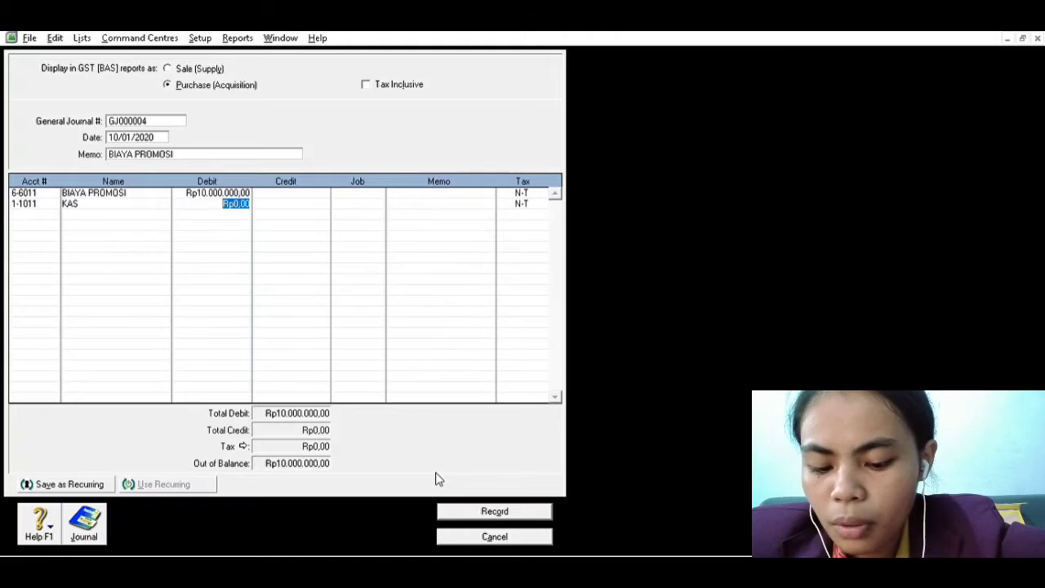
key(Tab)
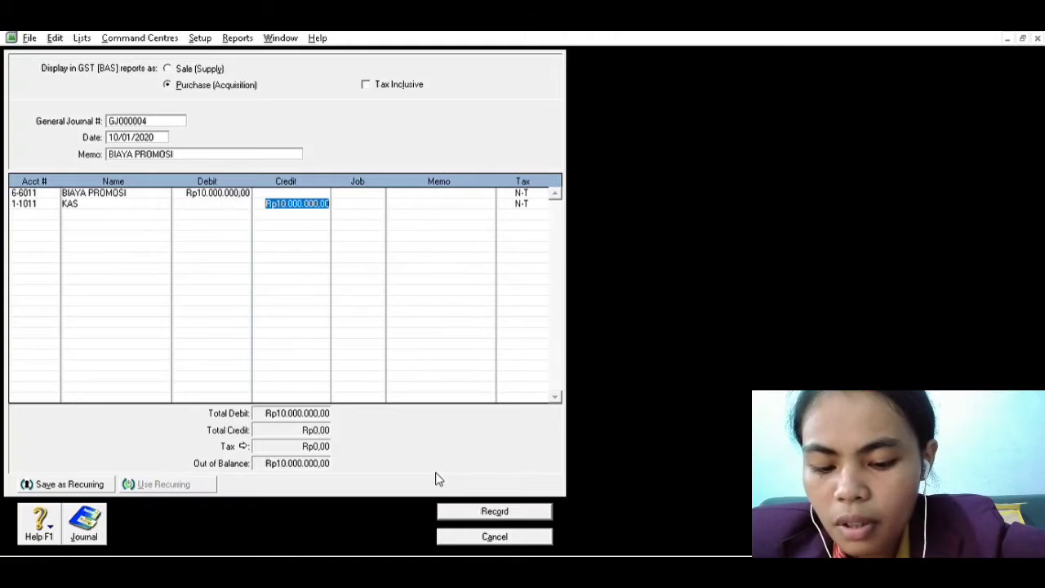
click(514, 510)
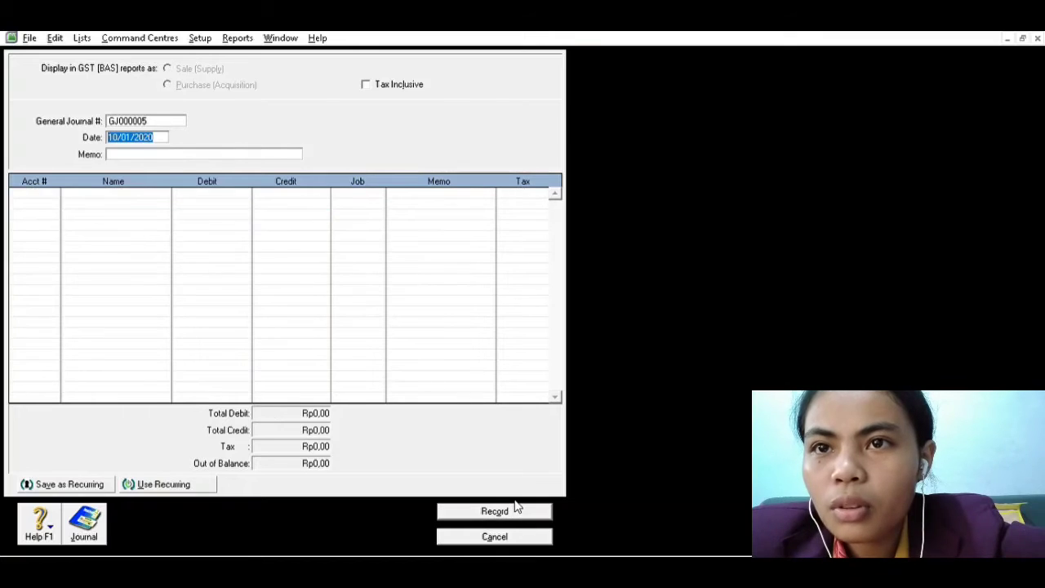
Look up the following transaction in the Word document and date the new MYOB general journal entry 15/01/2020
key(alt+Tab)
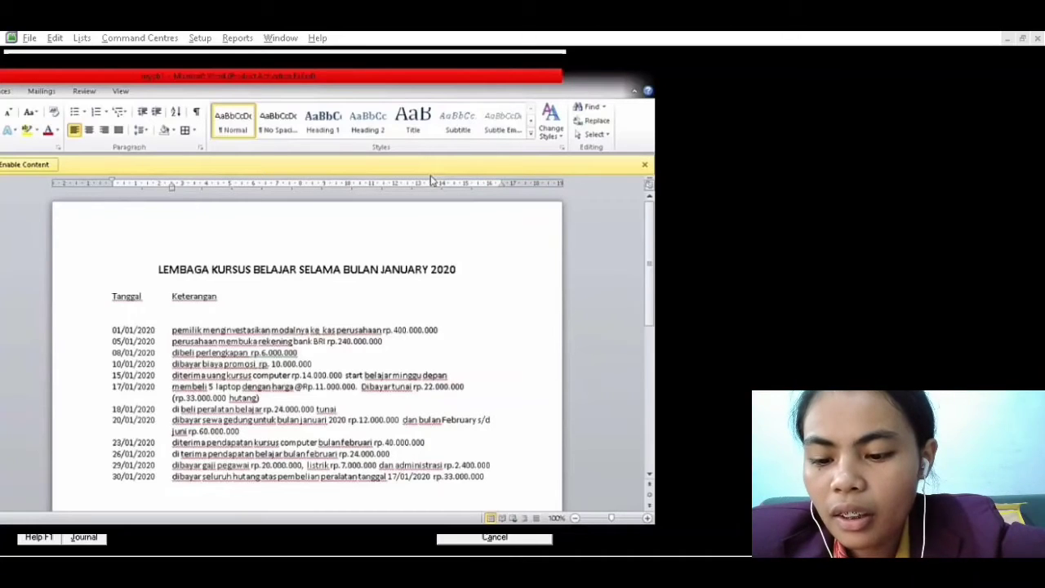
key(alt+Tab)
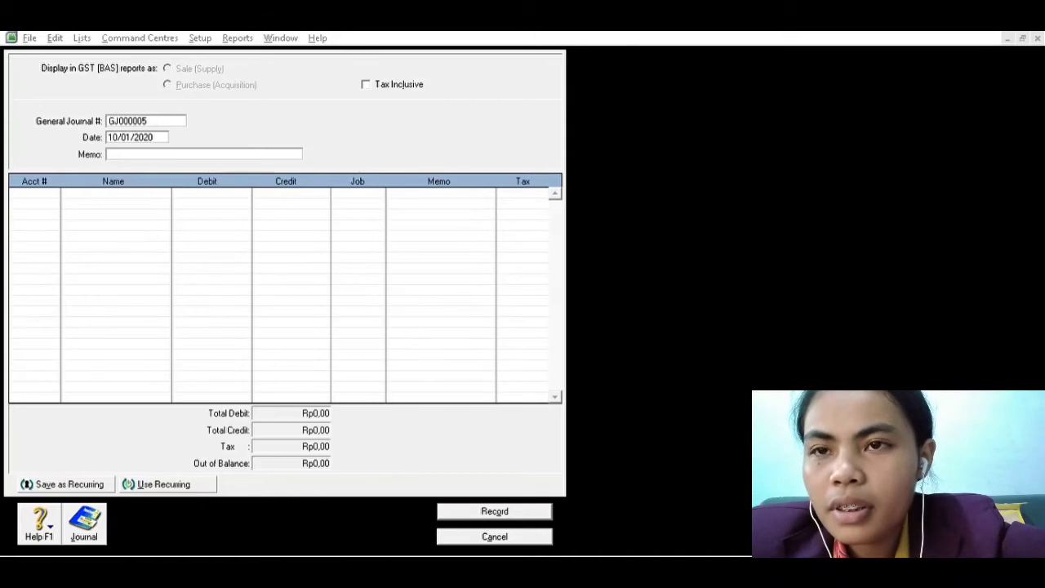
click(131, 137)
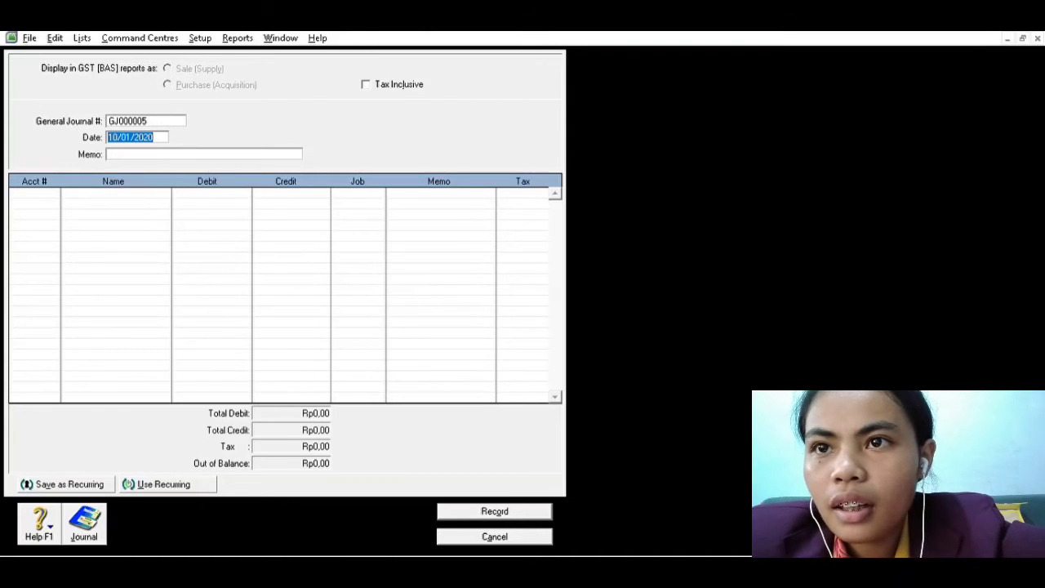
click(121, 131)
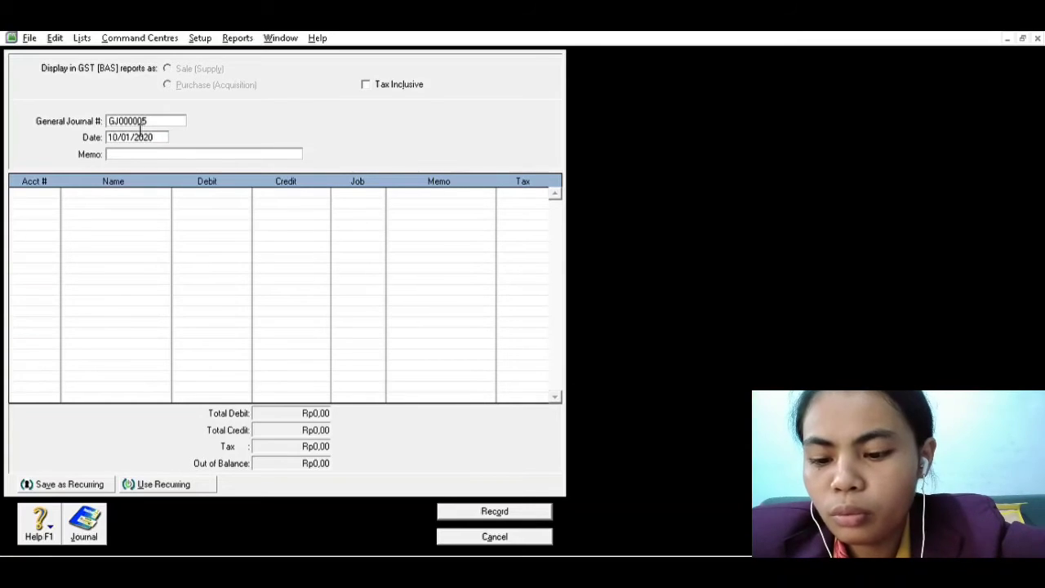
key(Delete)
text(5)
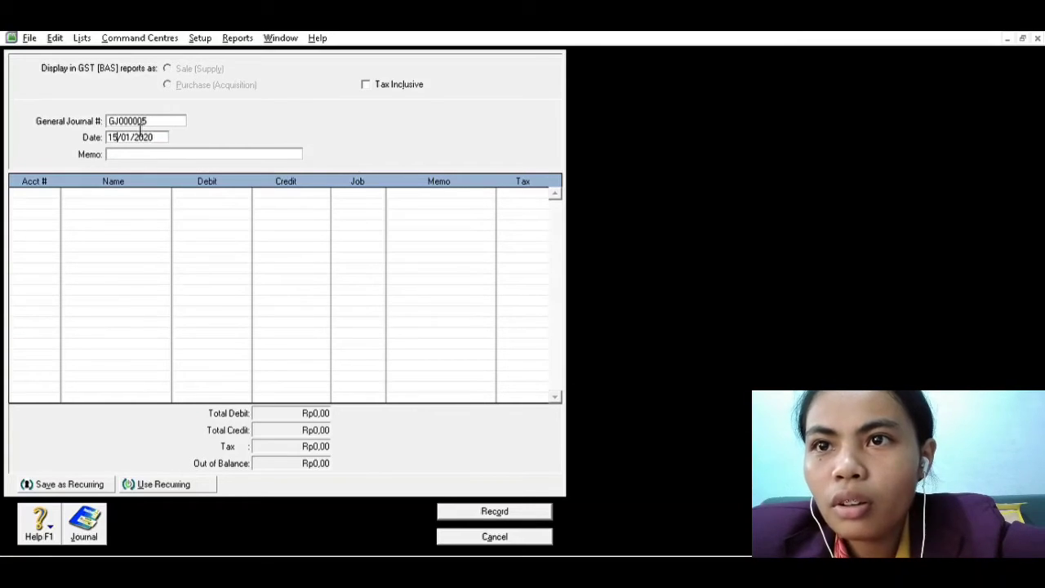
key(Tab)
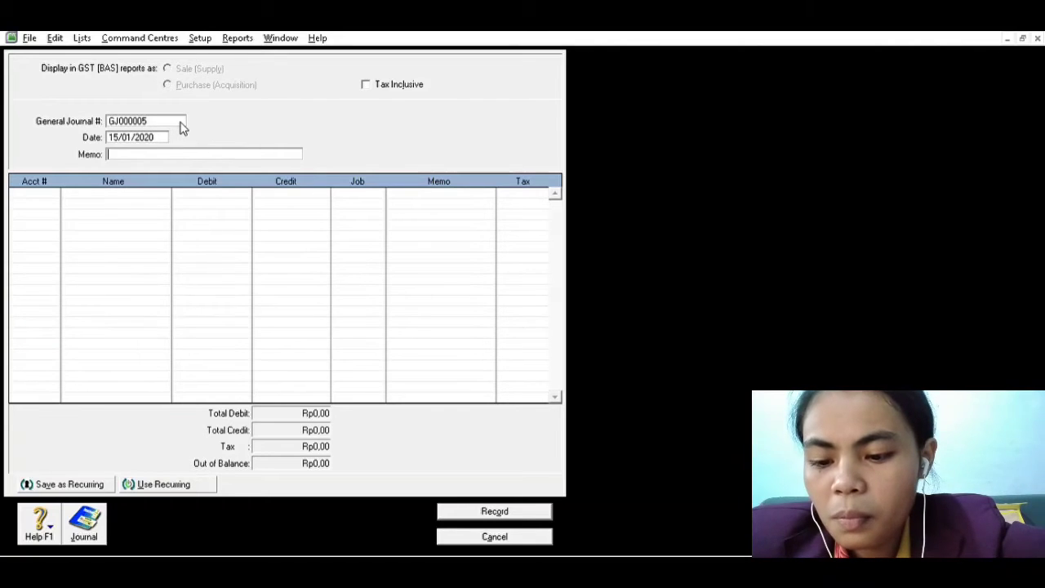
Give the 15/01/2020 journal entry the memo PENDAPATAN KURSUS DITERIMA DIMUKA
text(P)
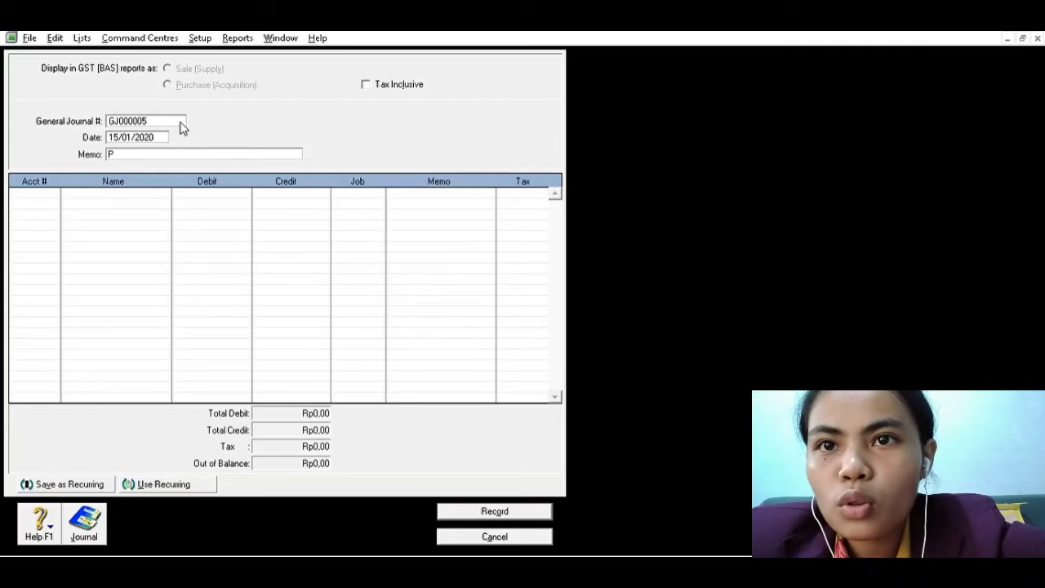
text(ENDAPA)
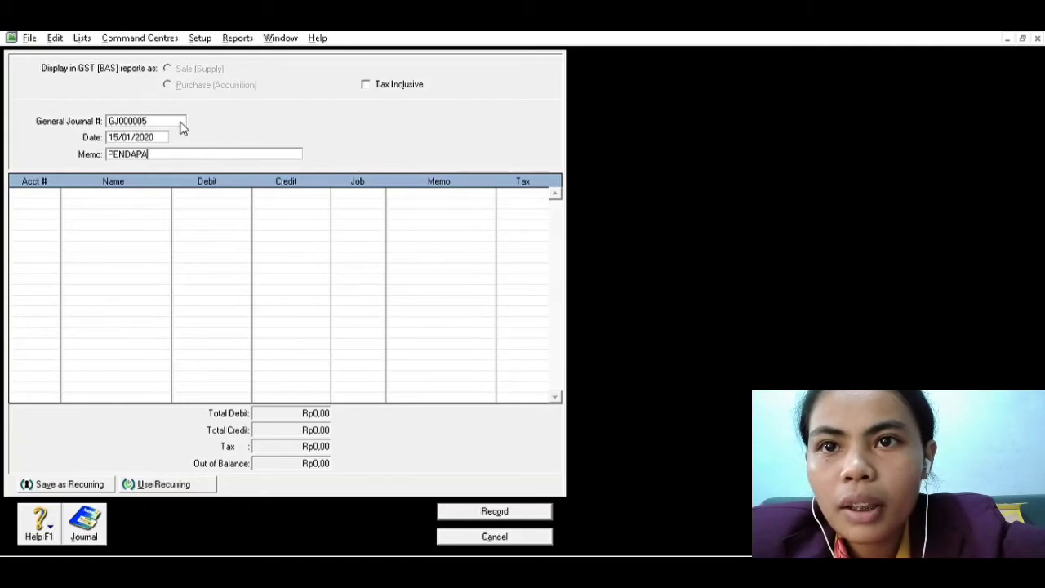
text(TAN KURS)
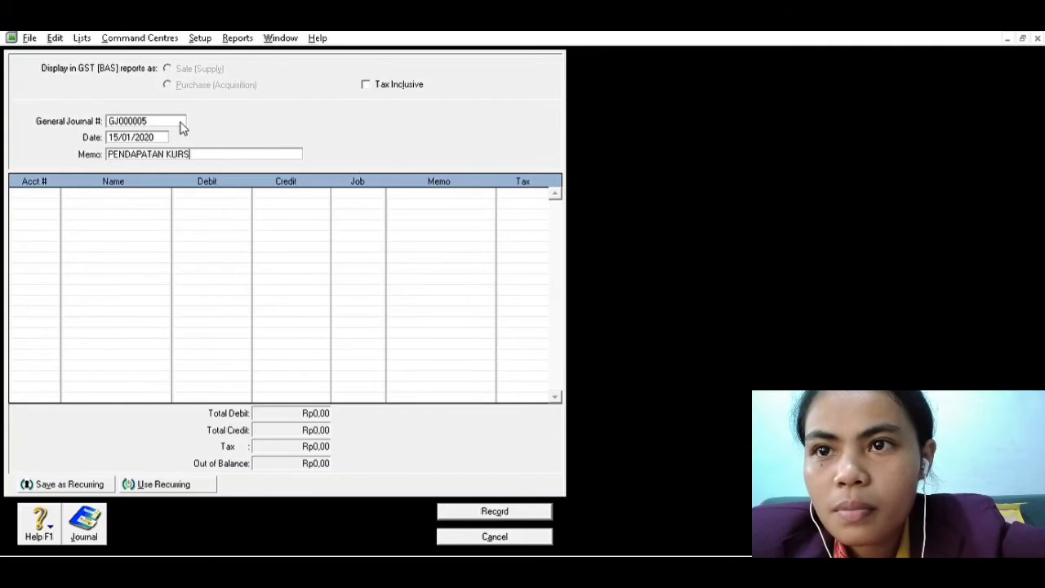
text(US )
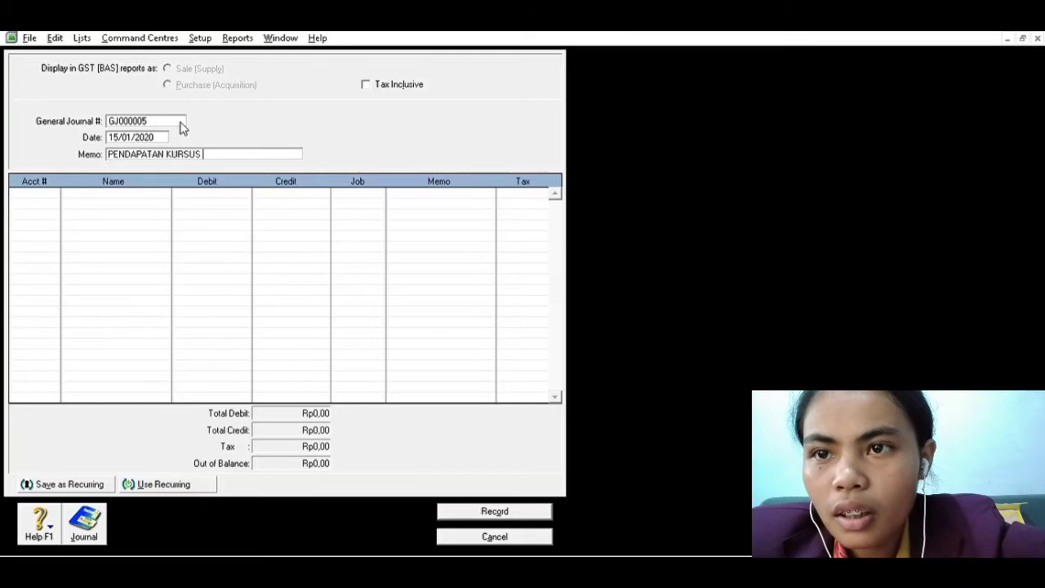
text(DITERIMA DIMUKA)
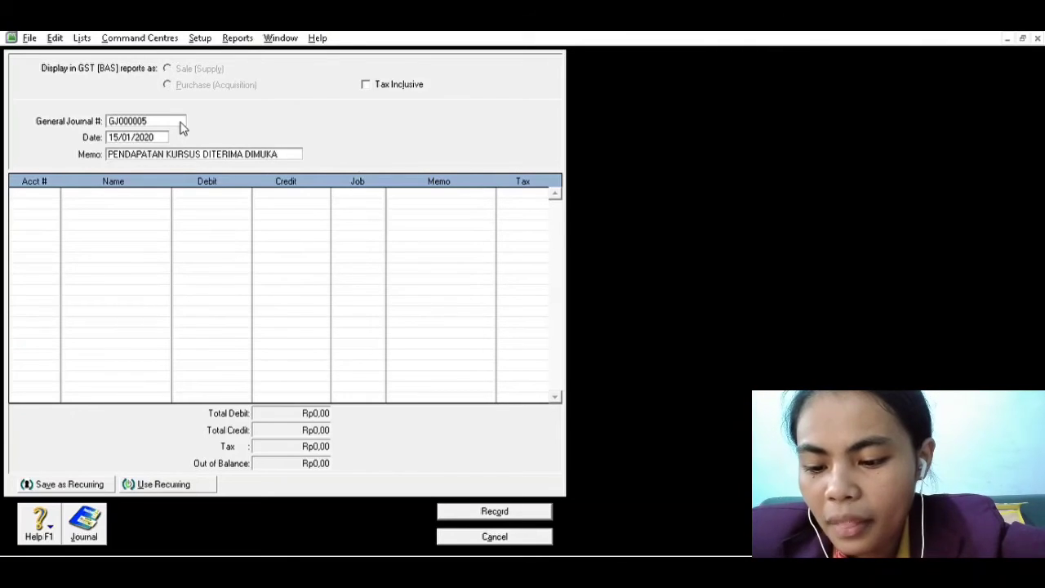
key(Tab)
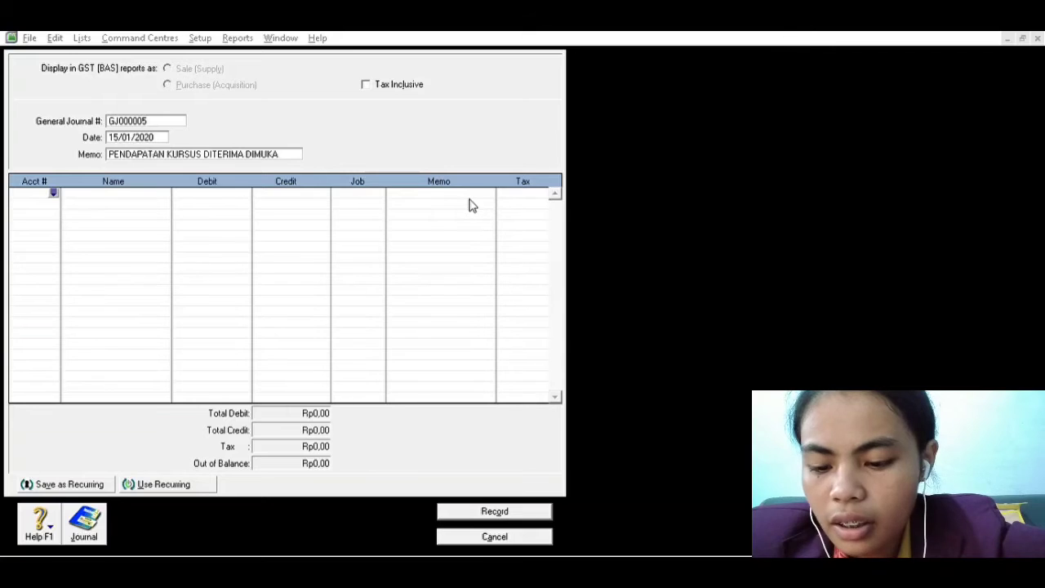
Debit account 1-1011 (KAS) with 14.000.000,00 on the first line of the journal entry
click(576, 383)
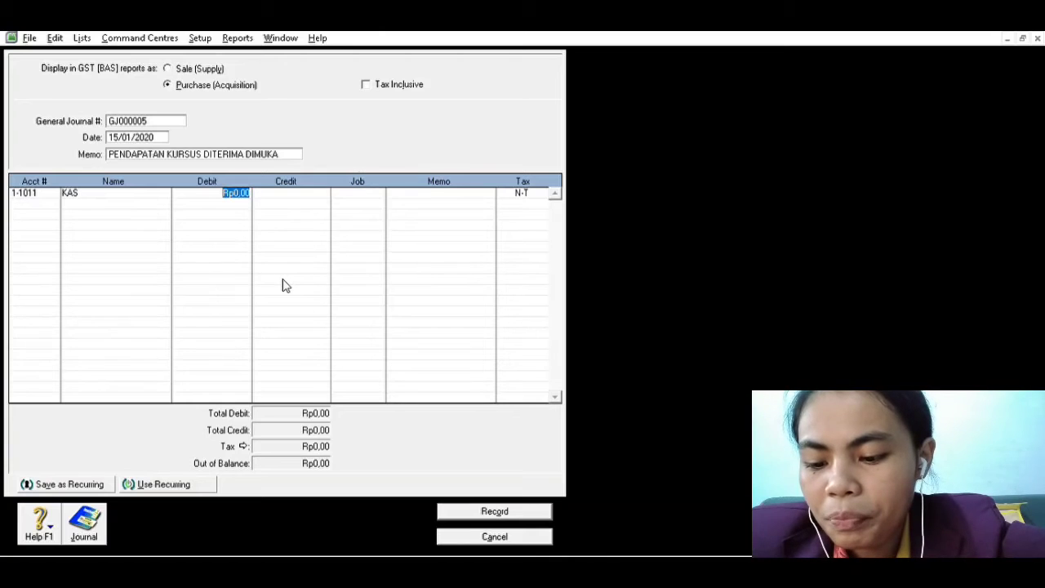
text(14)
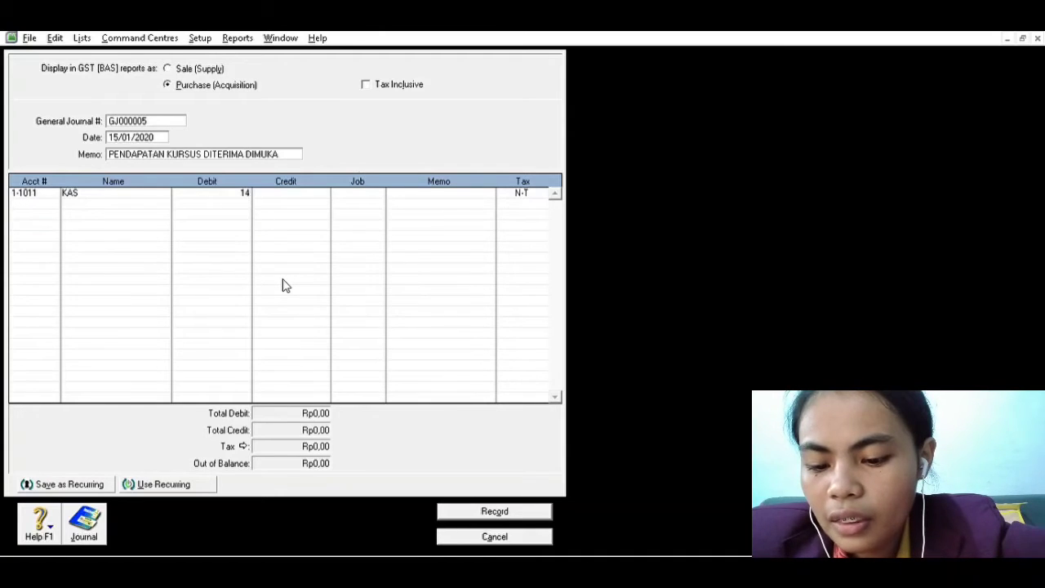
text(.000.0)
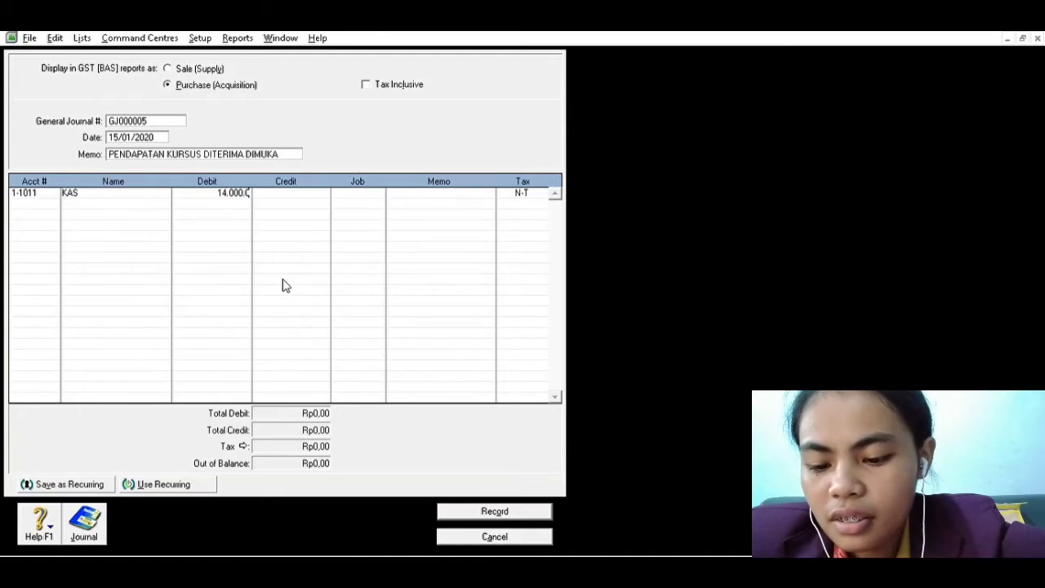
text(00,00)
key(Tab)
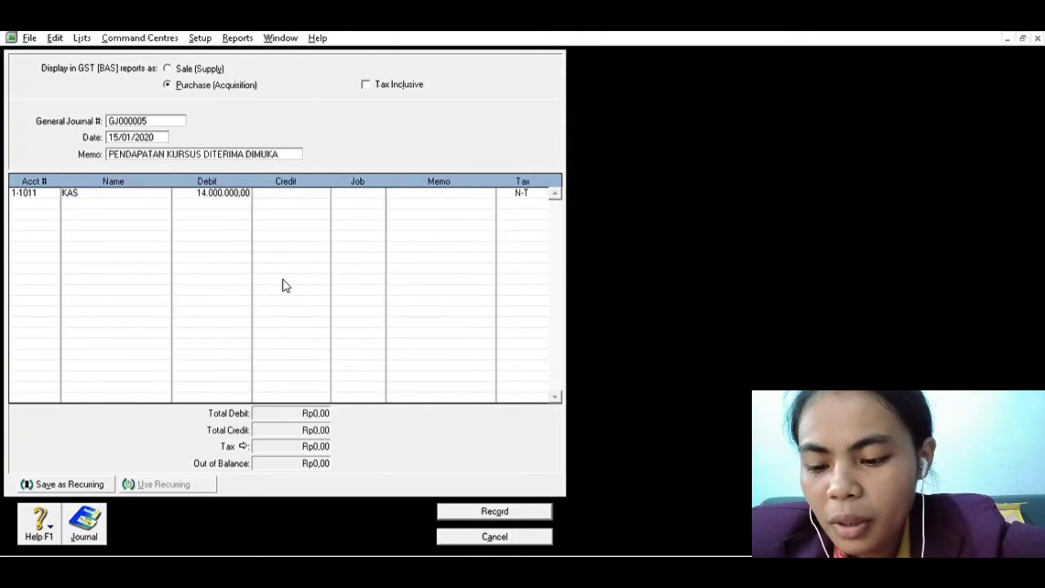
Credit Rp14.000.000,00 to account 2-2012 (PENDAPATAN DITERIMA DIMUKA) on the second line and record the course income entry
click(34, 199)
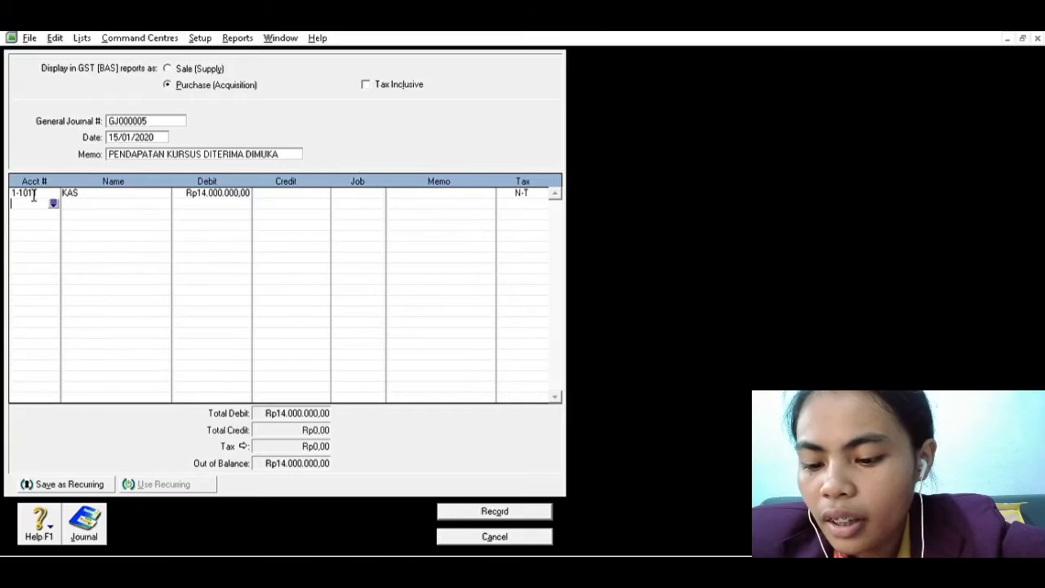
click(54, 201)
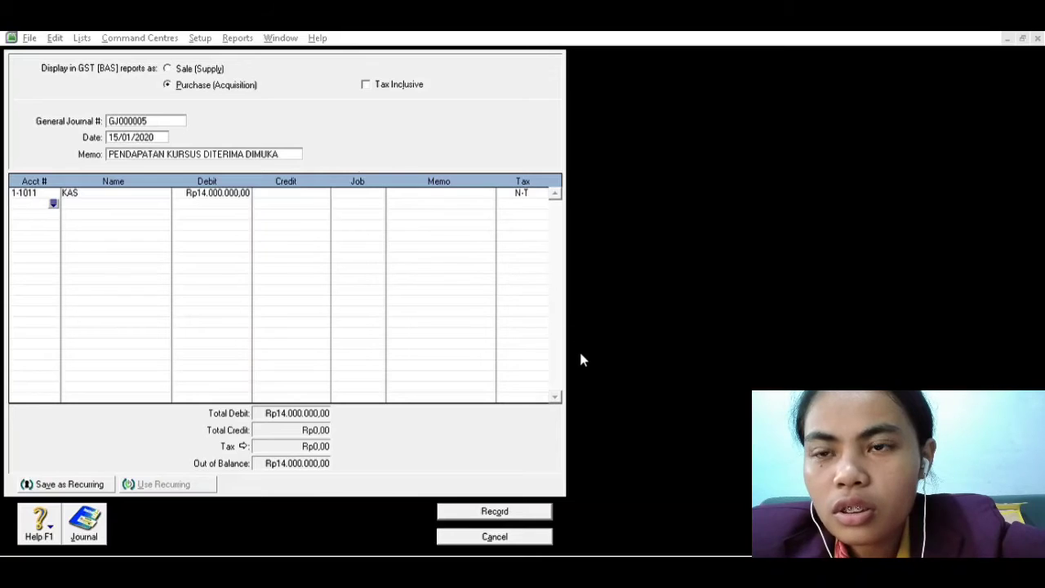
click(594, 381)
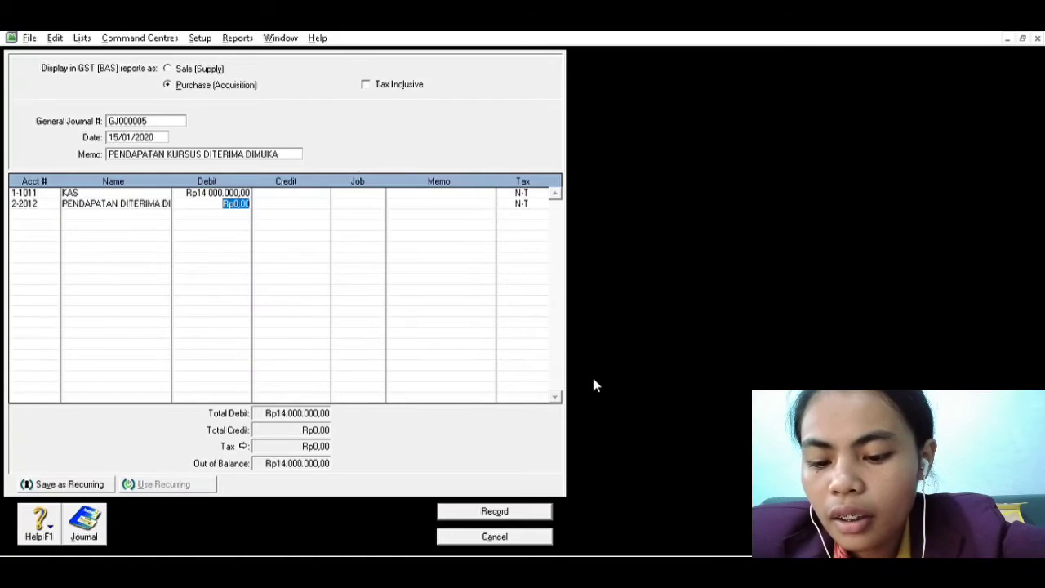
key(Tab)
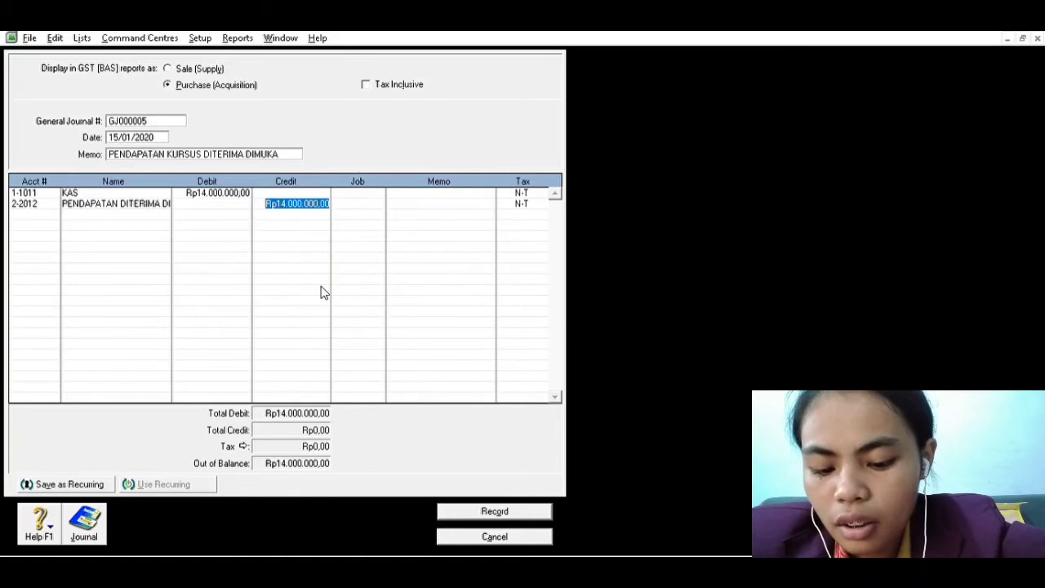
click(494, 506)
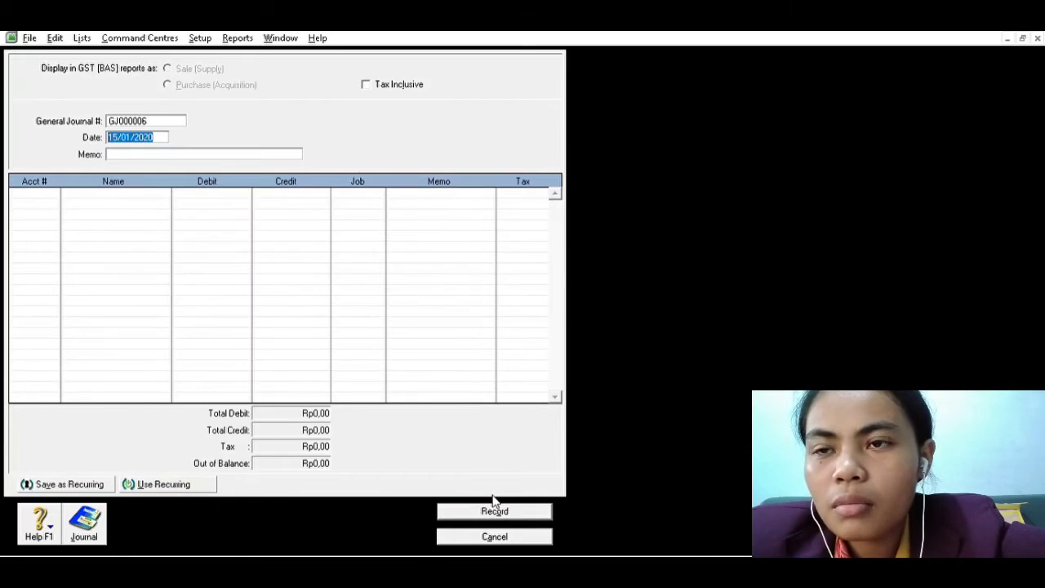
Check the 17/01/2020 laptop purchase in the Word transaction list and return to the MYOB journal entry
key(alt+Tab)
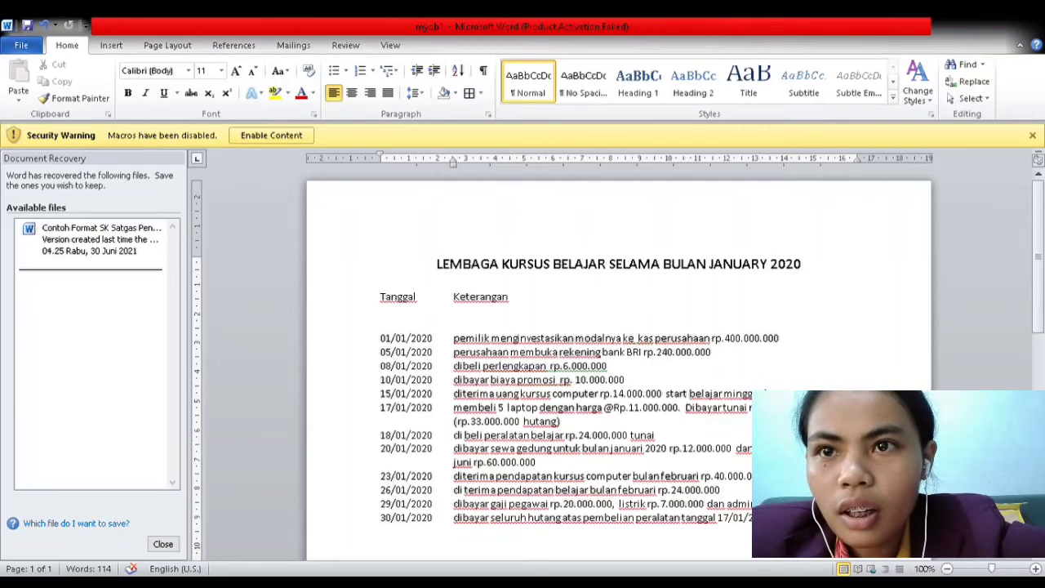
click(594, 428)
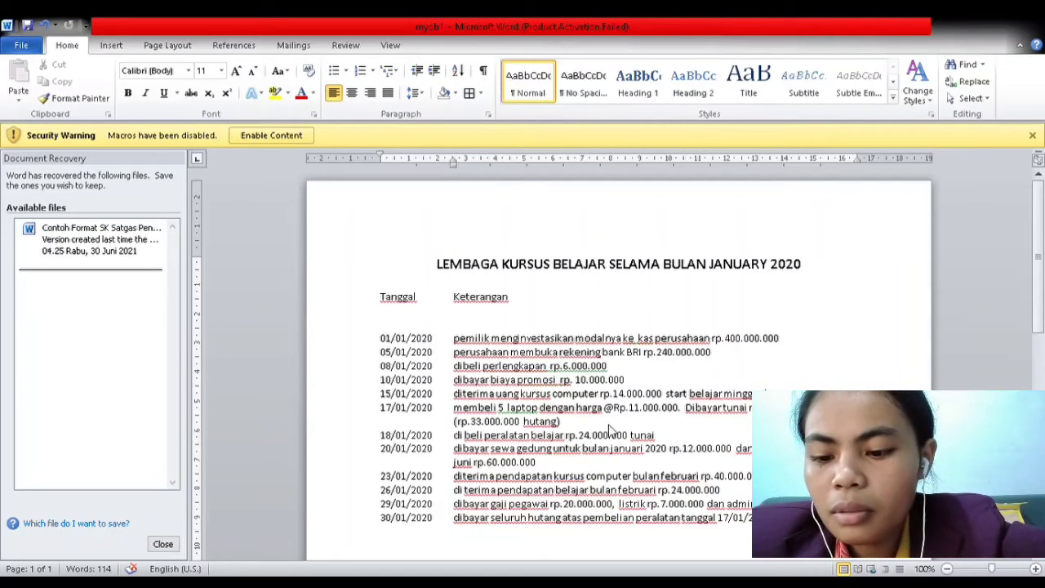
key(alt+Tab)
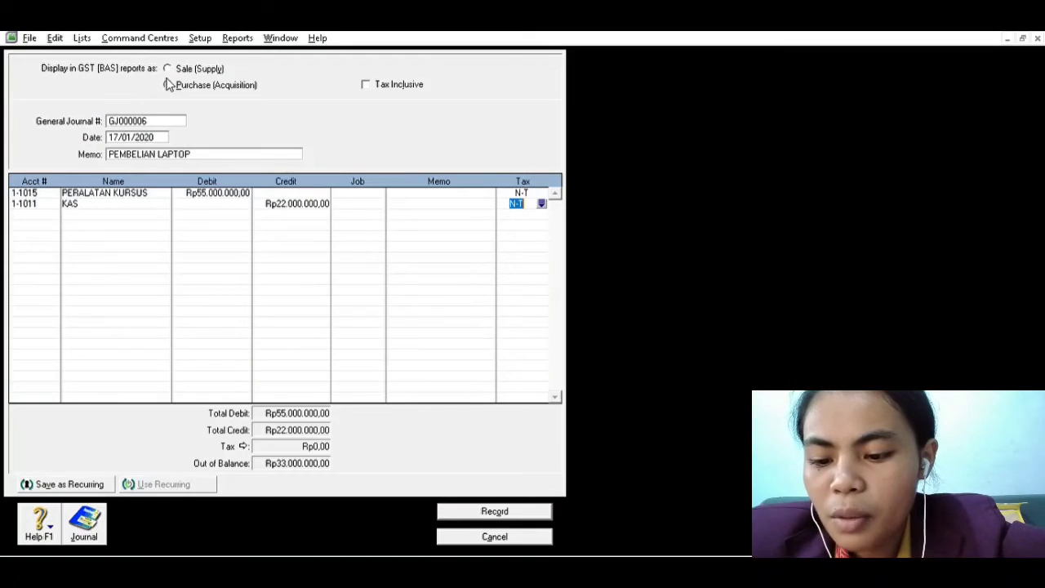
key(alt+Tab)
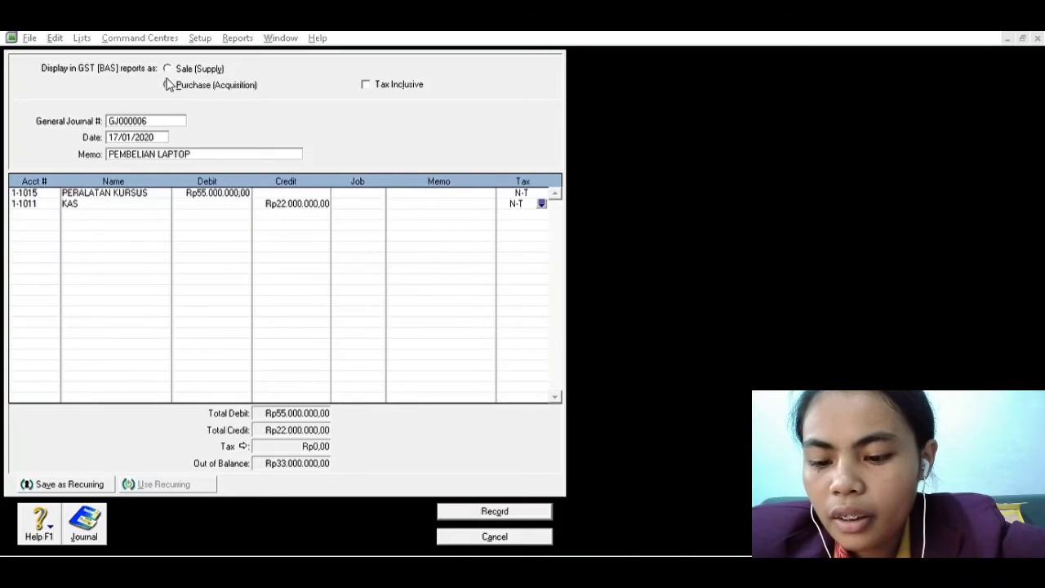
key(alt+Tab)
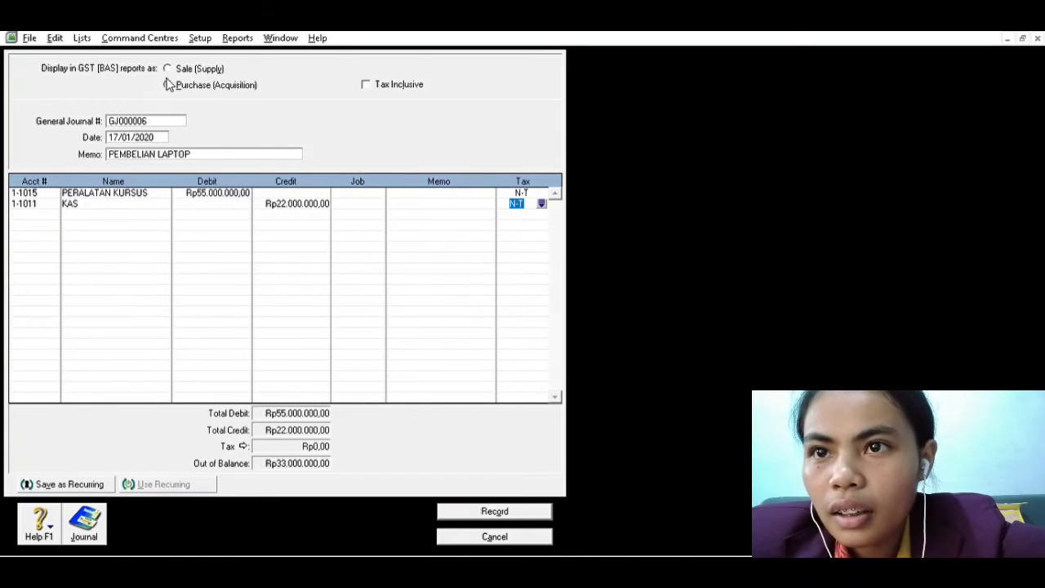
click(167, 84)
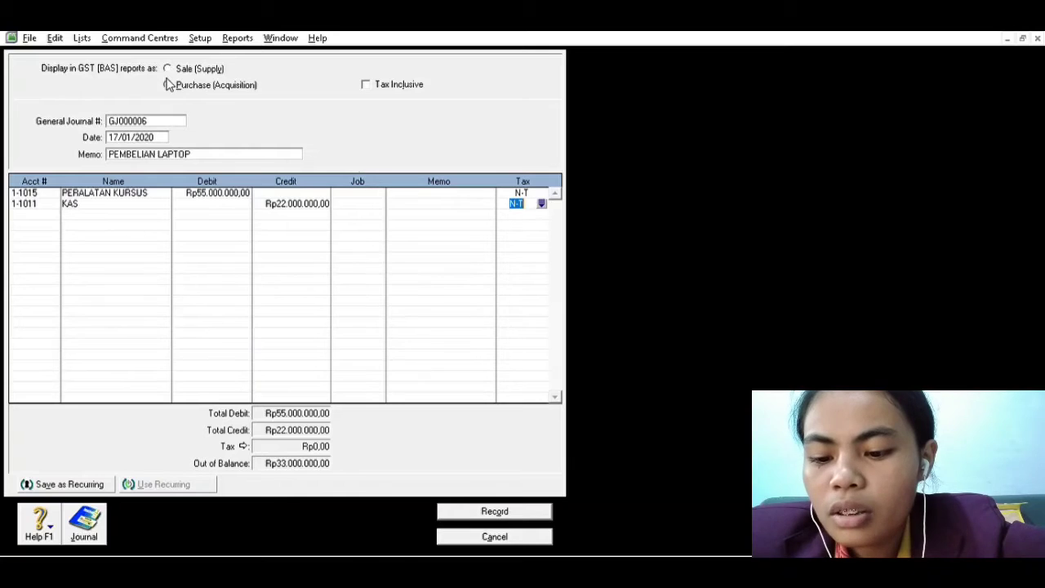
Credit Rp33.000.000,00 to account 2-2011 (HUTANG USAHA) on the third line of the laptop purchase entry
click(53, 210)
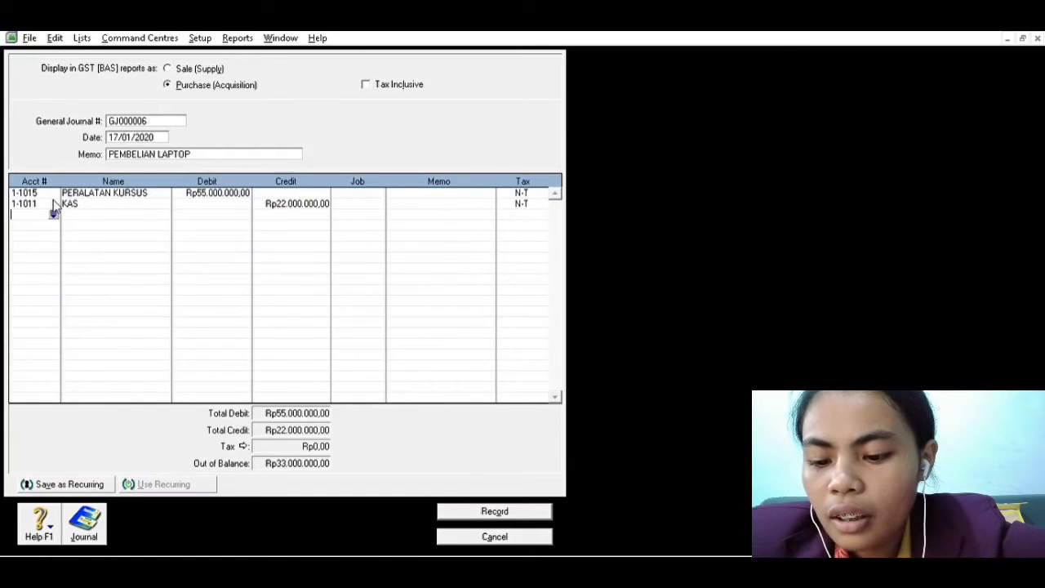
click(54, 211)
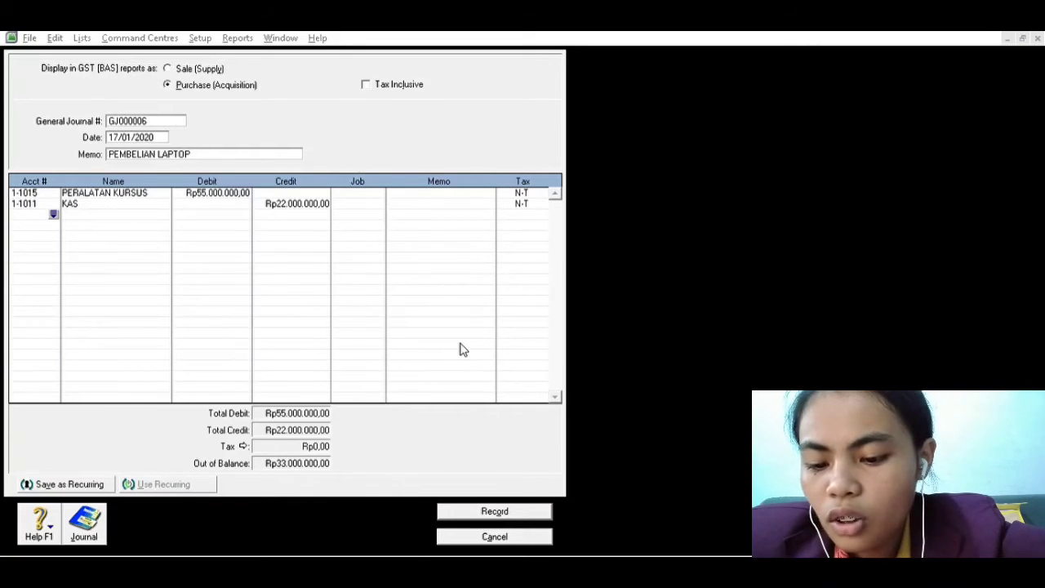
click(579, 376)
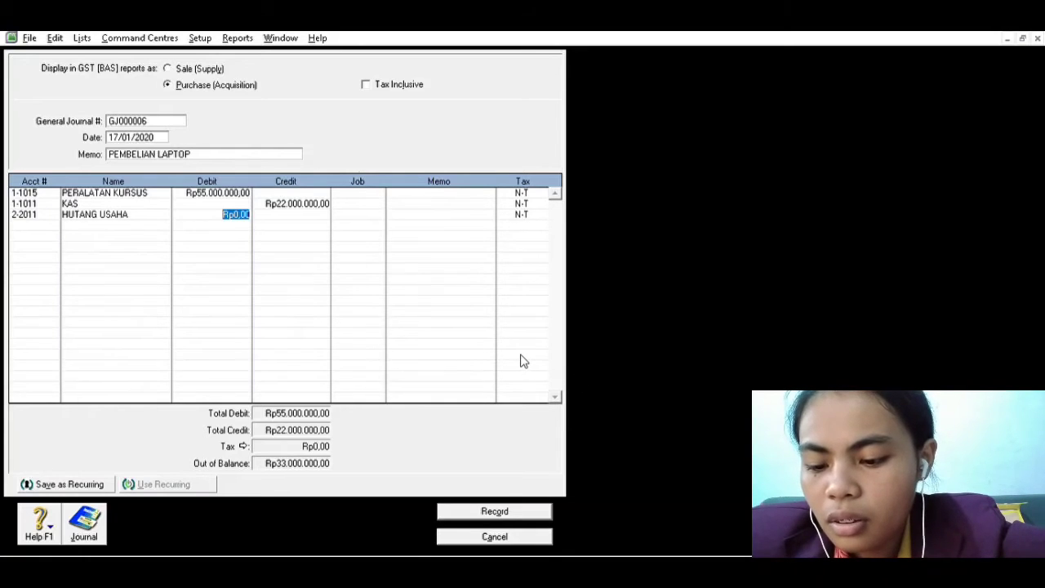
key(Tab)
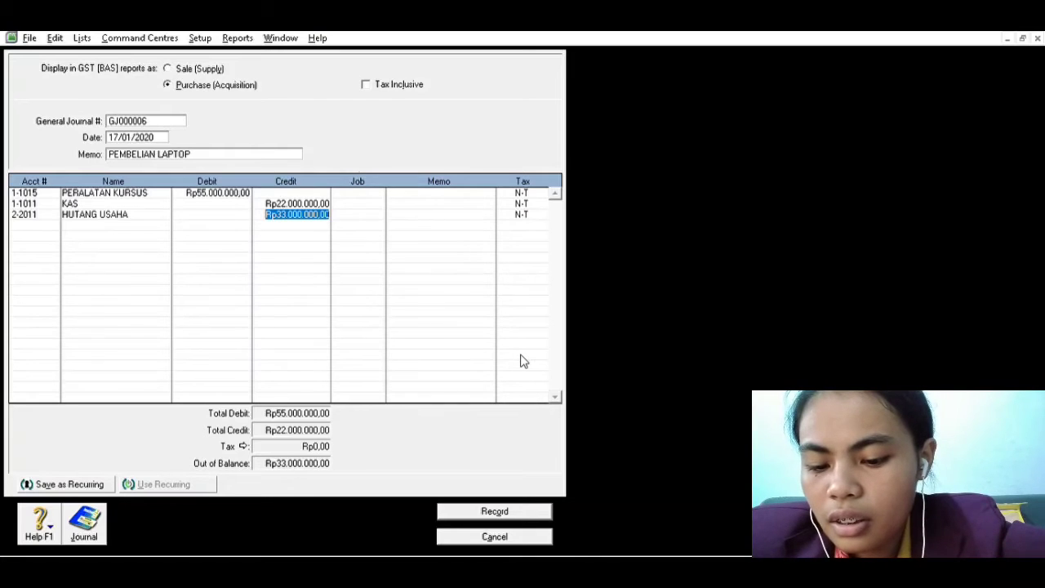
Record the laptop purchase entry and check the next transaction in the Word list before returning to MYOB
click(508, 500)
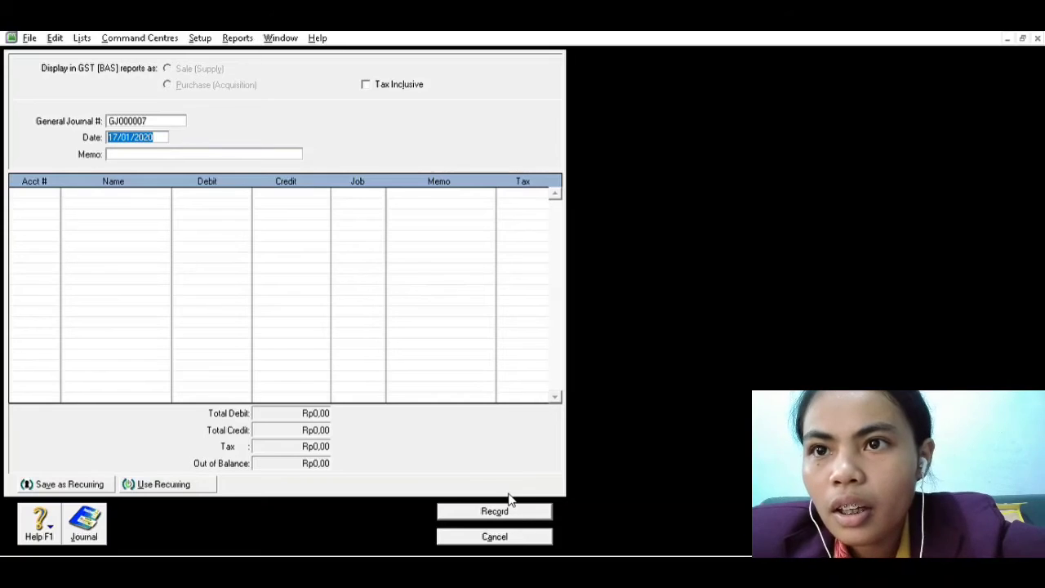
key(alt+Tab)
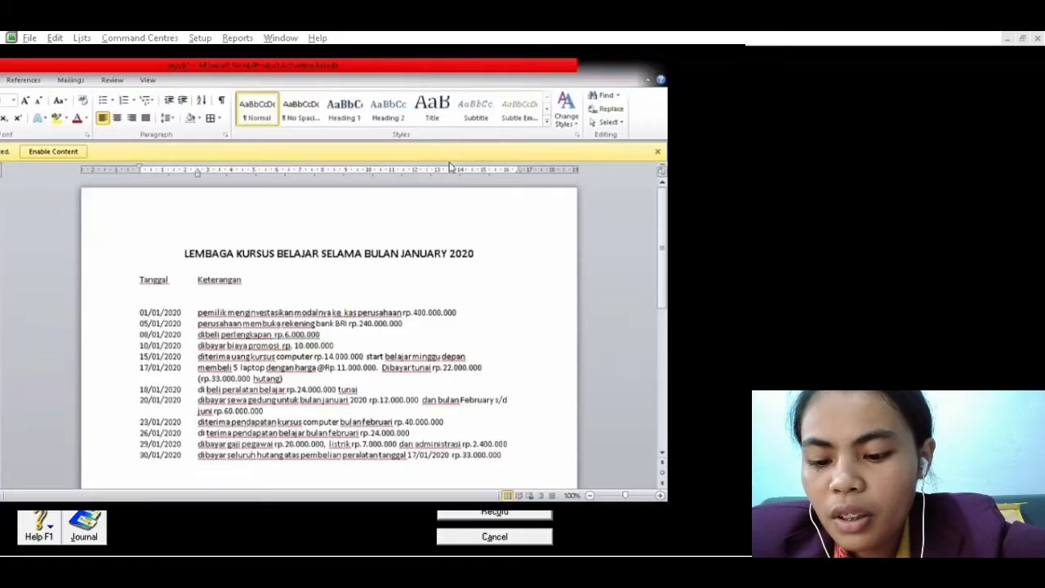
click(673, 432)
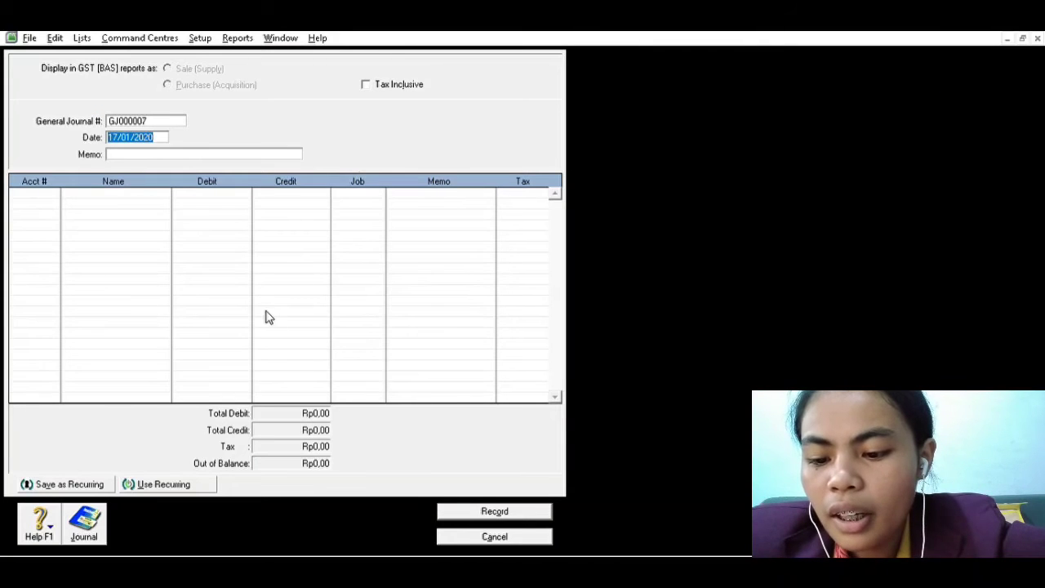
Date the new journal entry 18/01/2020 and enter the memo PEMBELIAN PERALATAN BELAJAR
click(122, 136)
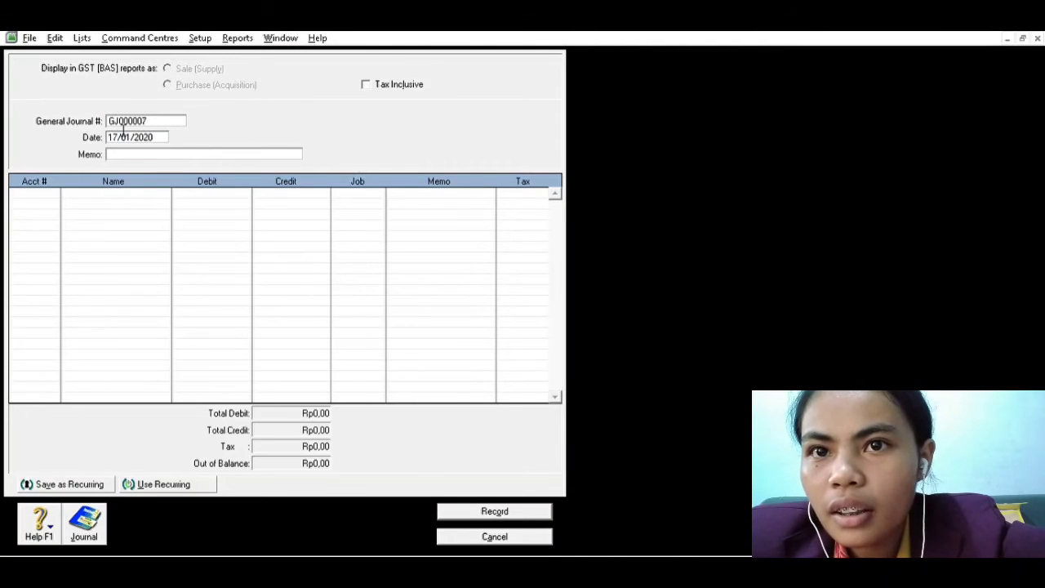
key(BackSpace)
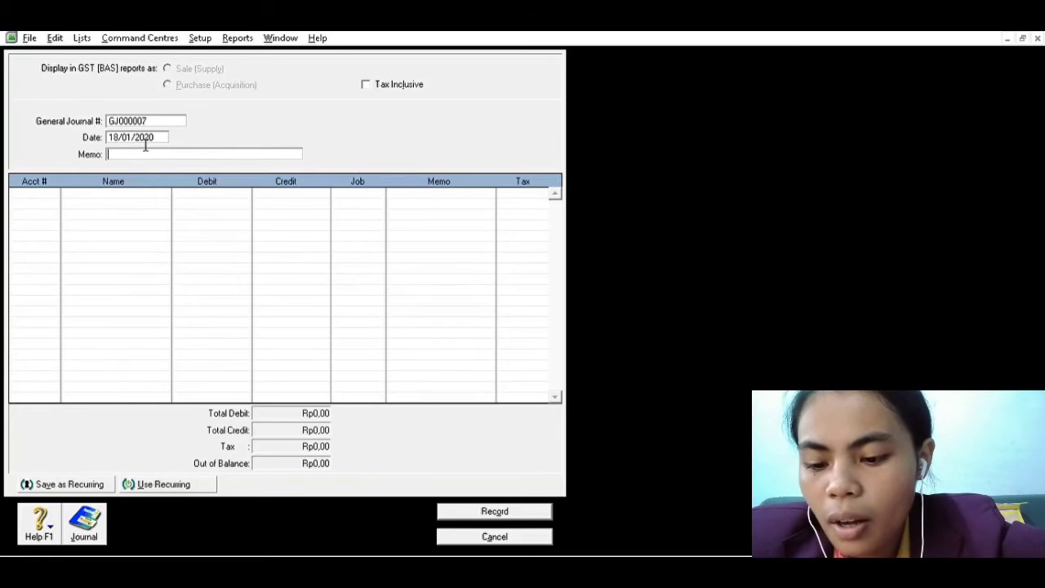
text(PEMBELI)
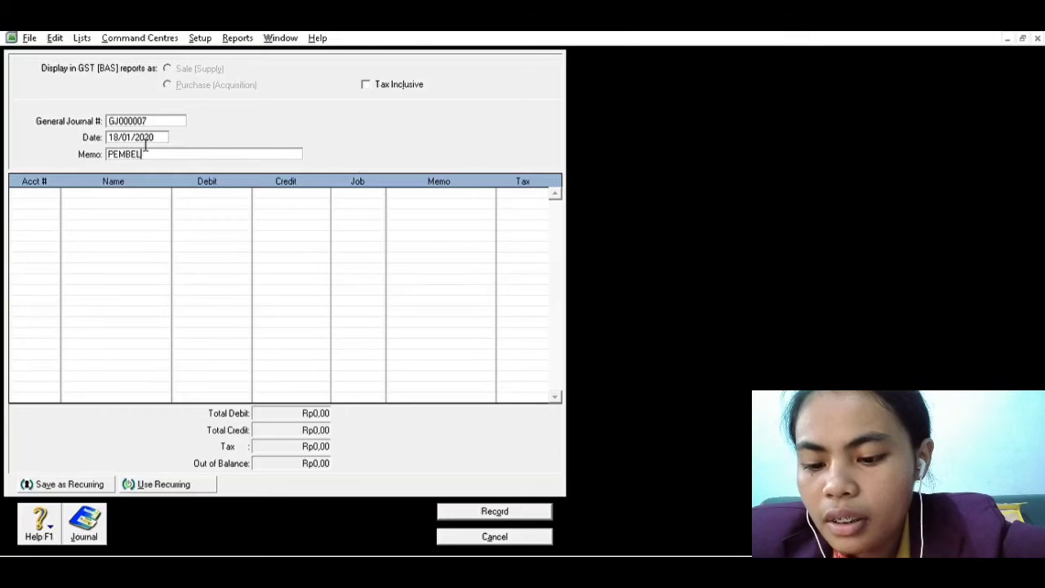
text(AN PER)
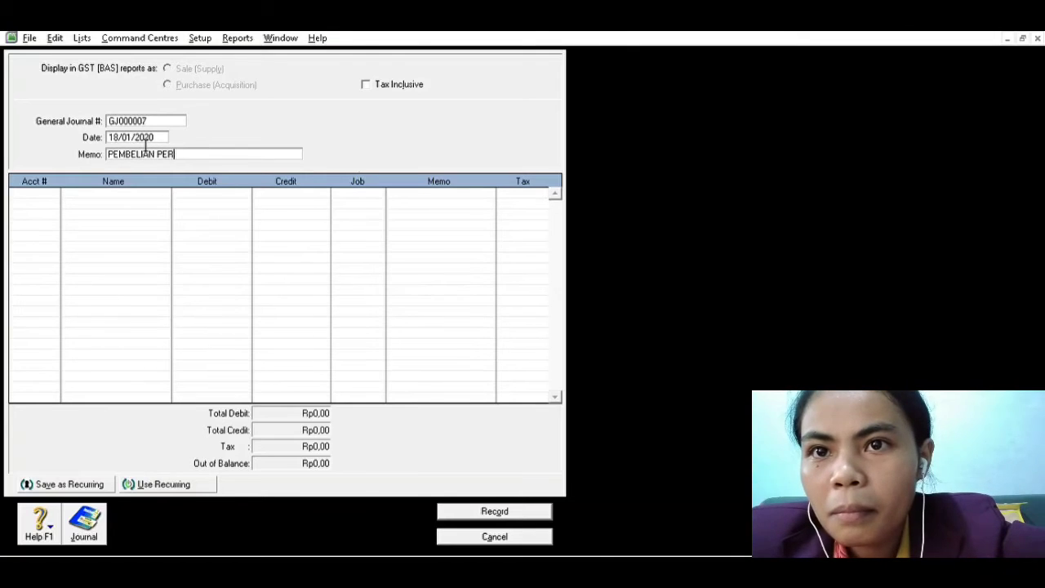
text(ALATAN)
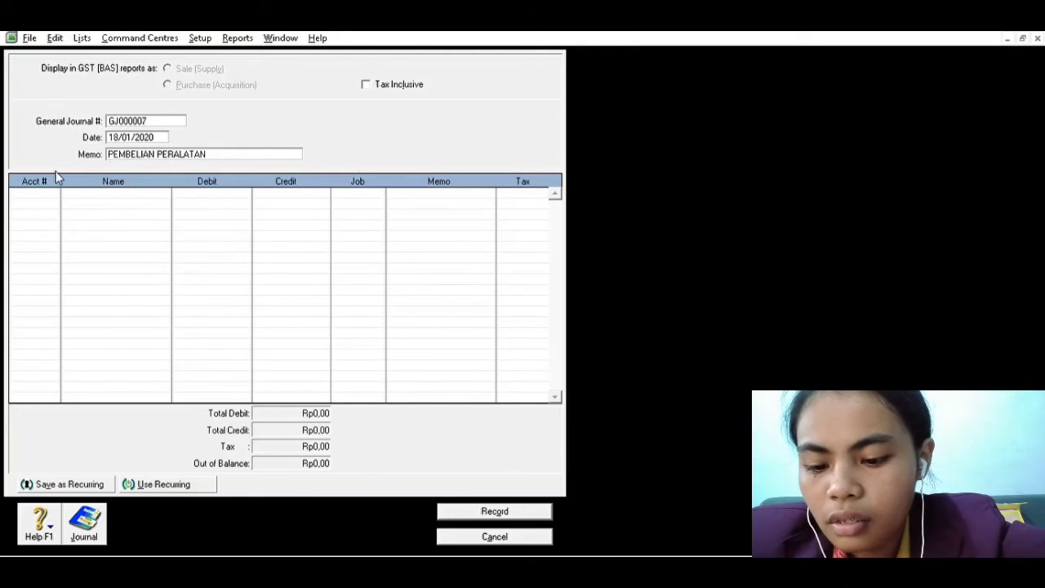
text( BELA)
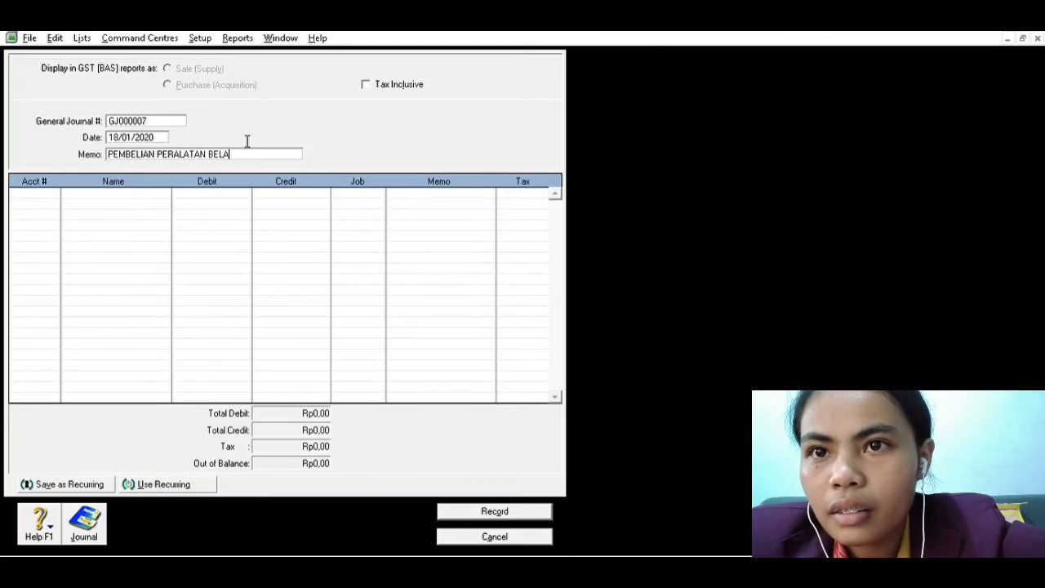
text(JAR)
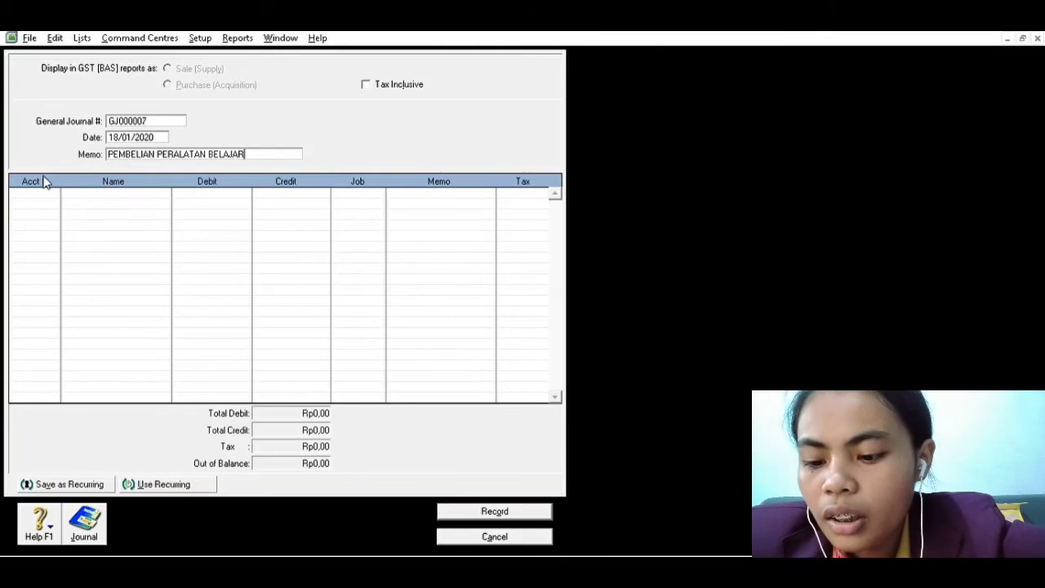
Debit account 1-1016 (PERALATAN BELAJAR) with 24.000.000,00 on the first line of the journal entry
key(Tab)
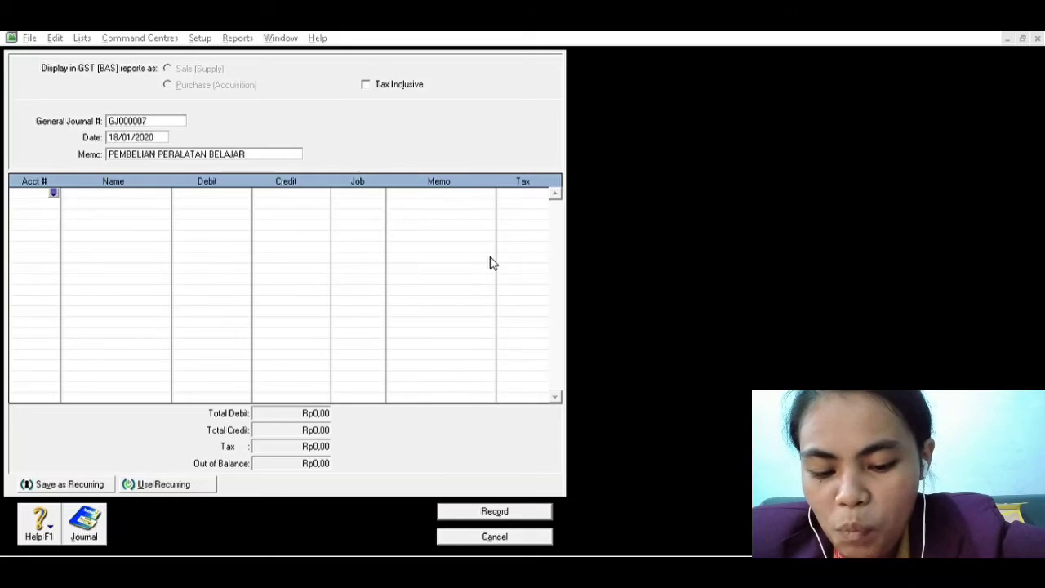
click(594, 378)
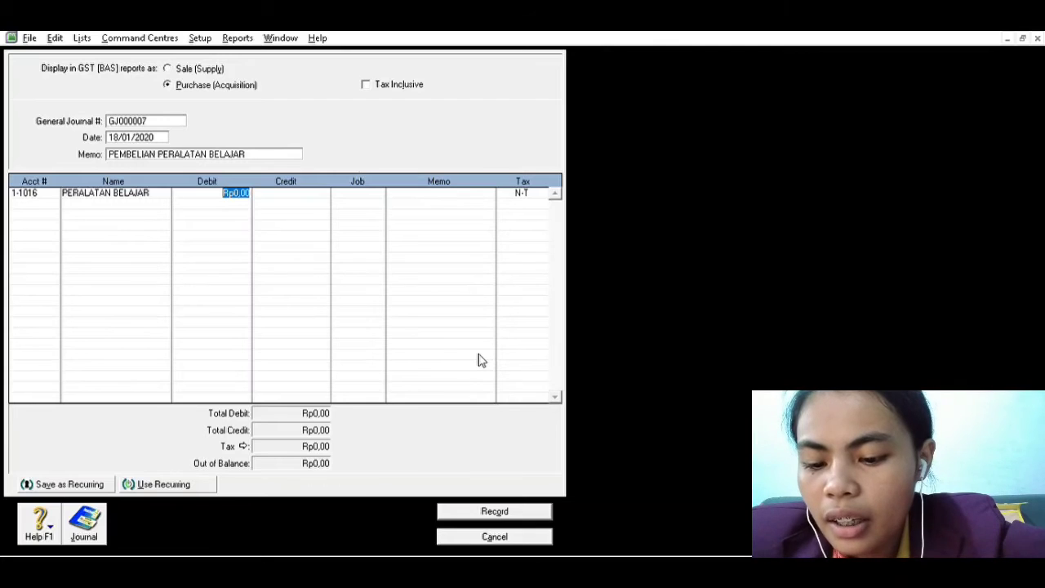
text(24.000)
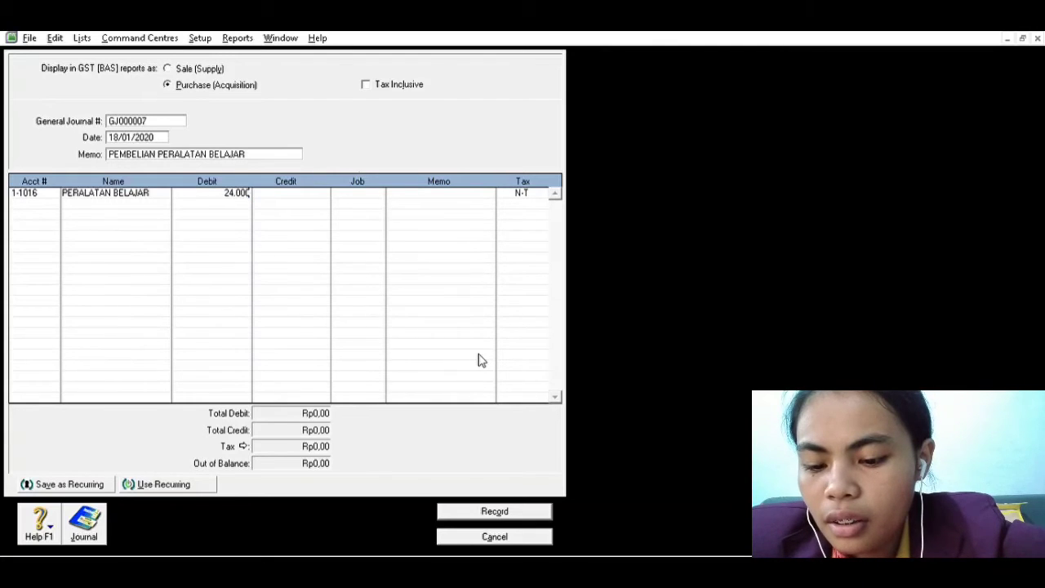
text(.000,00)
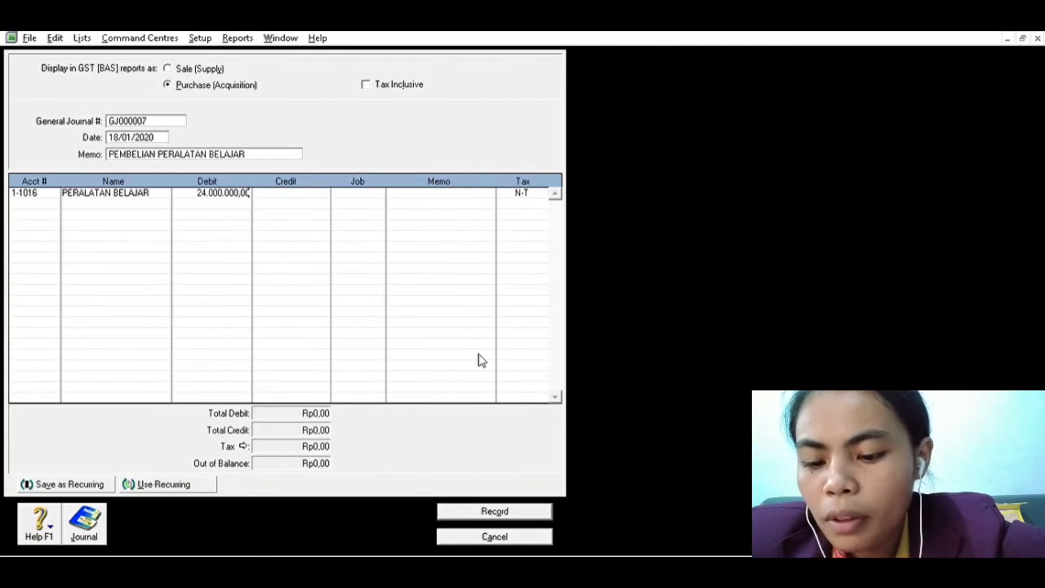
key(Tab)
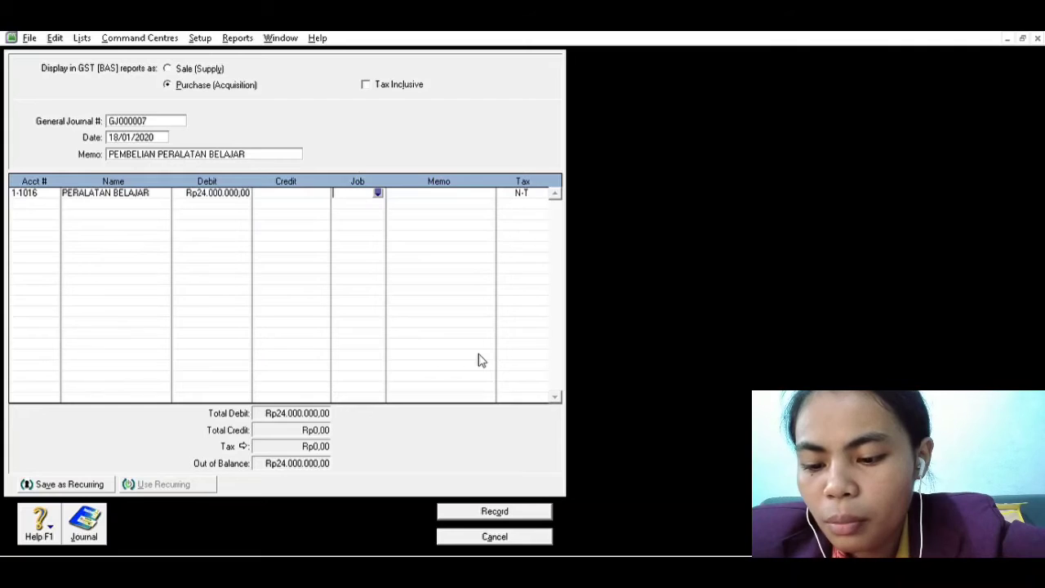
Credit Rp24.000.000,00 to account 1-1011 (KAS) on the second line and record the learning equipment entry
click(49, 195)
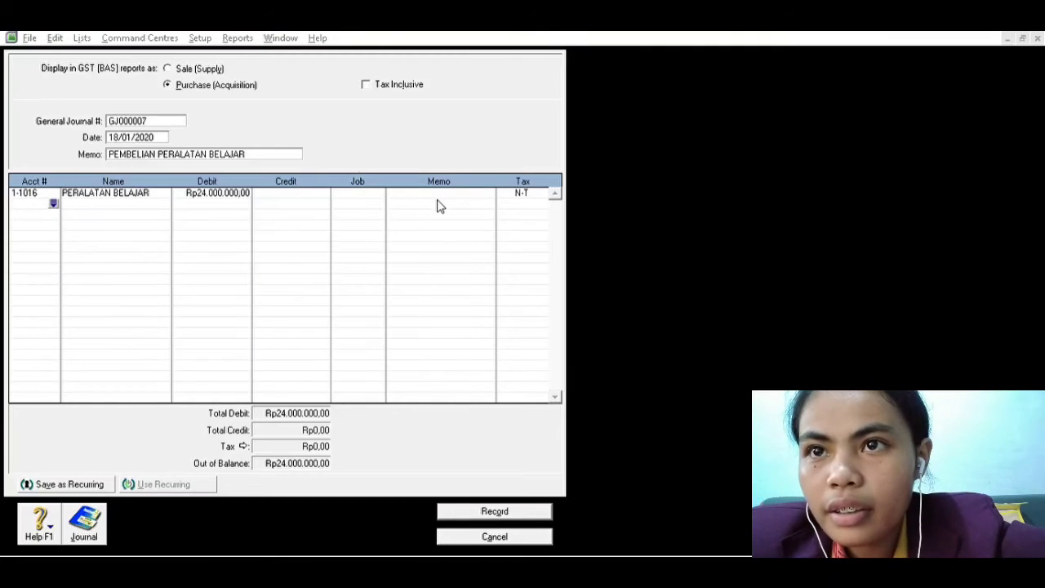
click(563, 380)
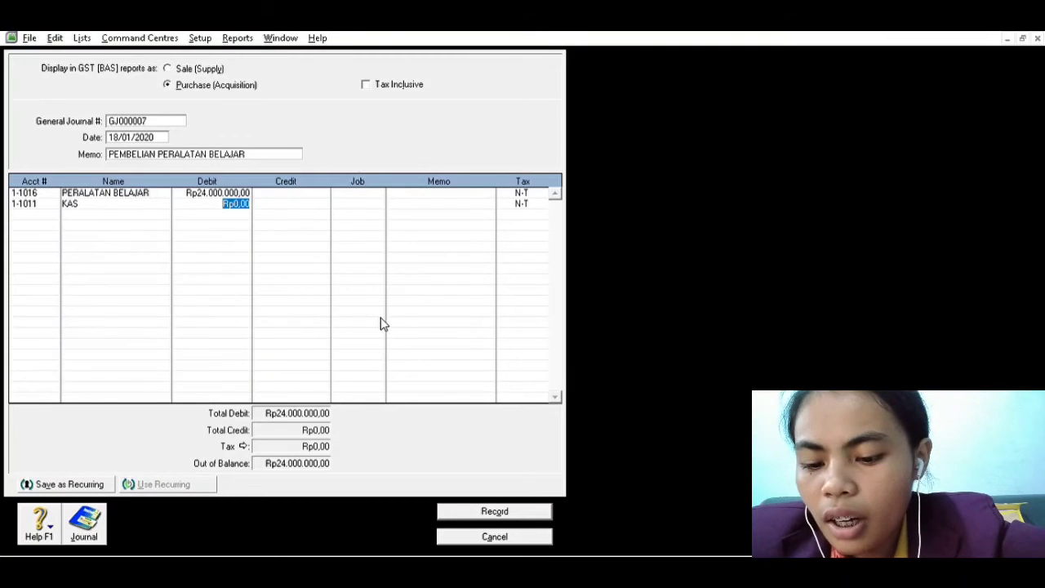
key(Tab)
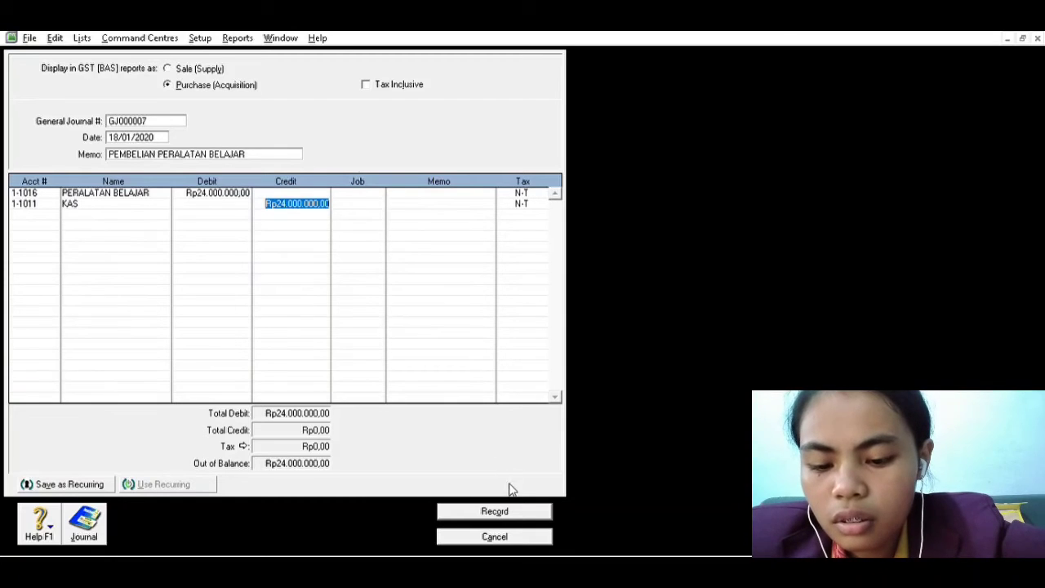
click(500, 508)
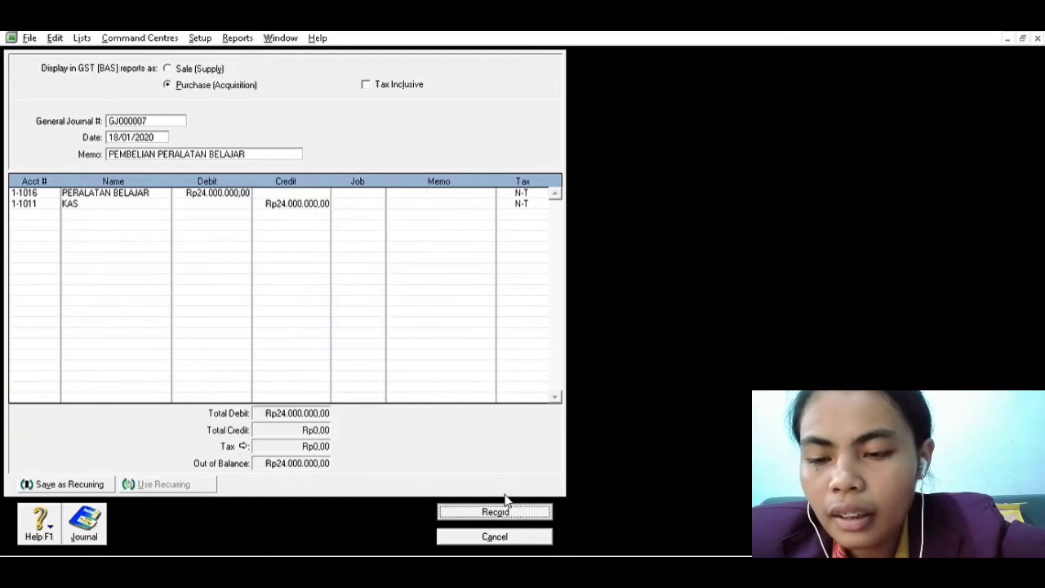
Check the building rent payment in the Word transaction list and date the new MYOB journal entry 20/01/2020
key(alt+Tab)
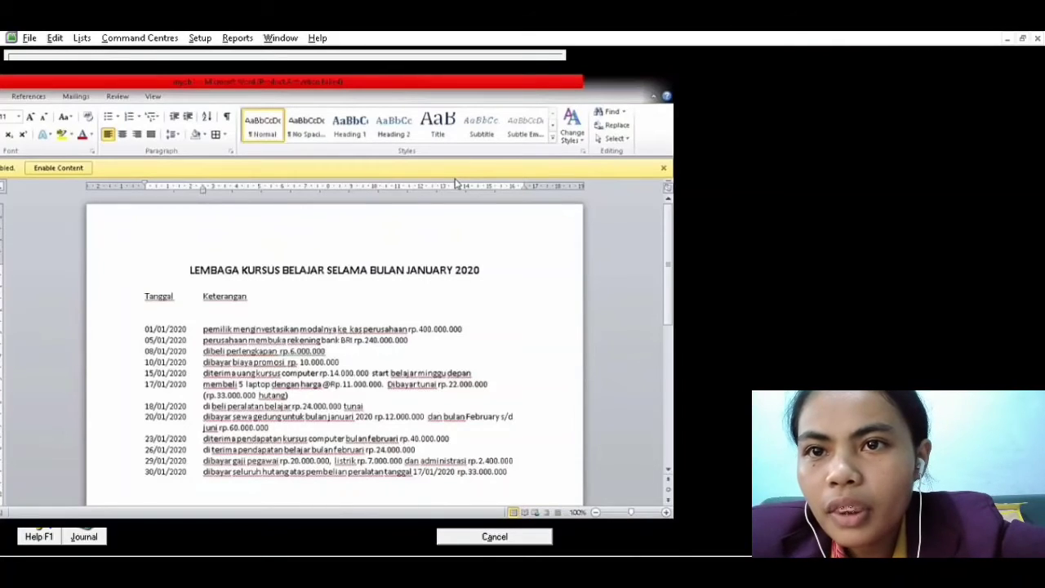
key(alt+Tab)
click(125, 132)
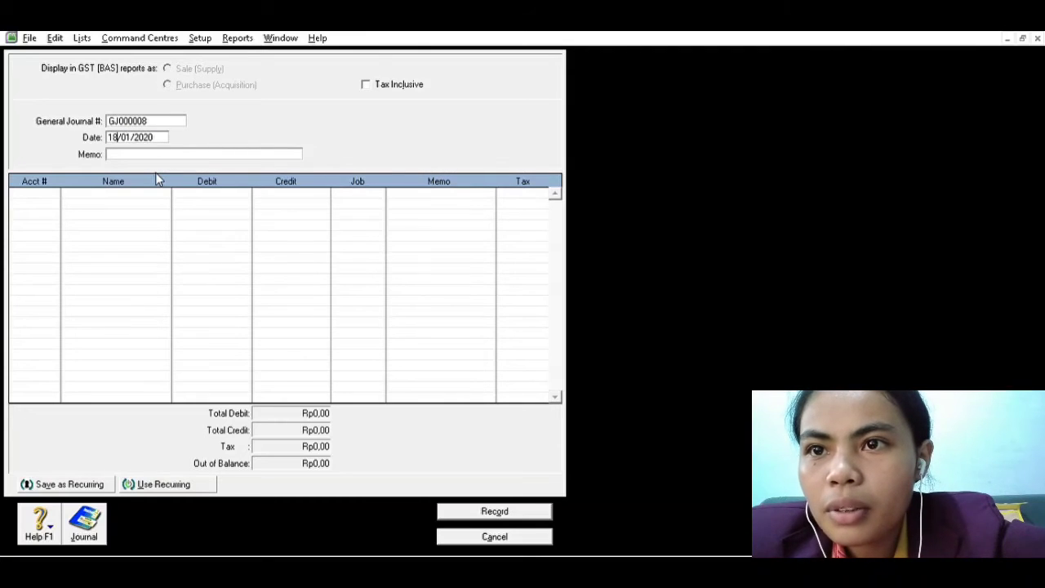
key(BackSpace)
key(BackSpace)
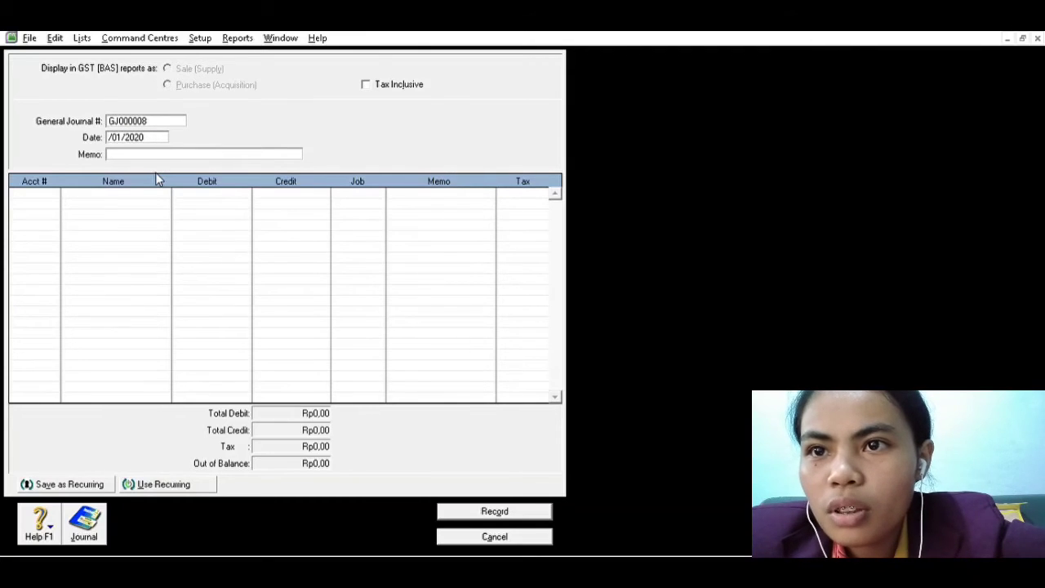
text(20)
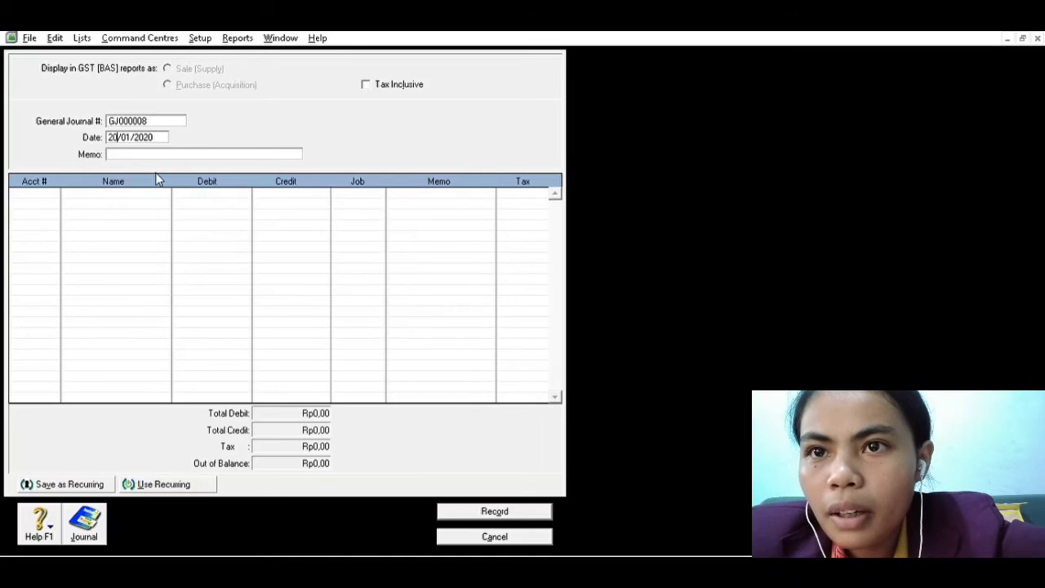
key(Tab)
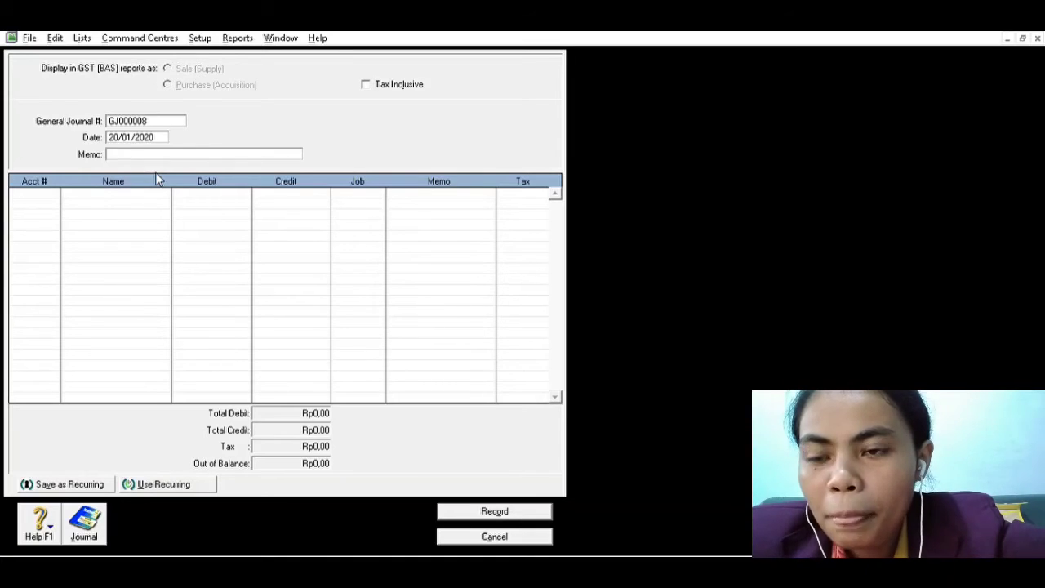
Enter MEMBAYAR SEWA GEDUNG as the memo of the journal entry
text(ME)
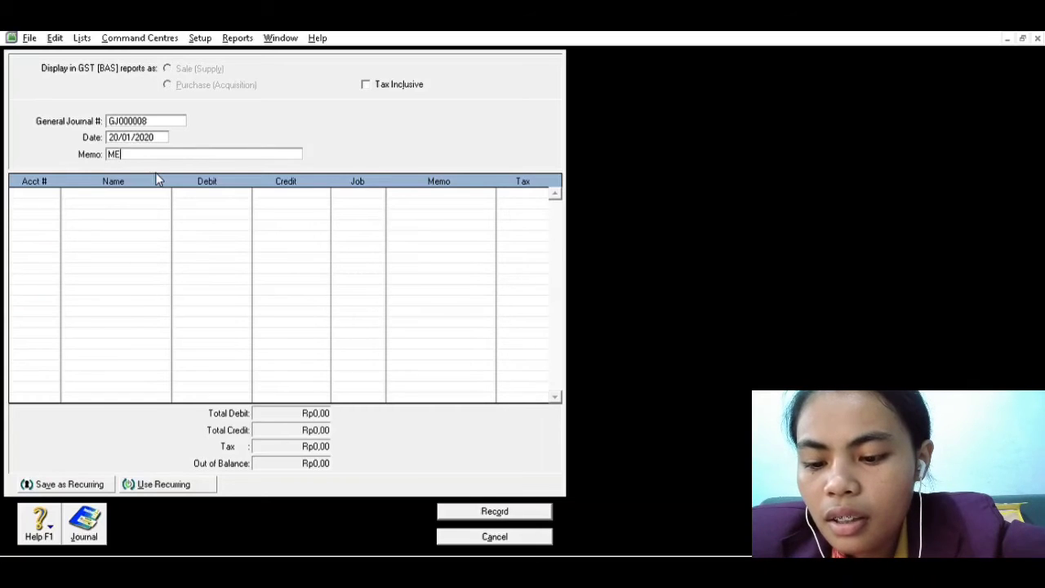
text(MBAYAR )
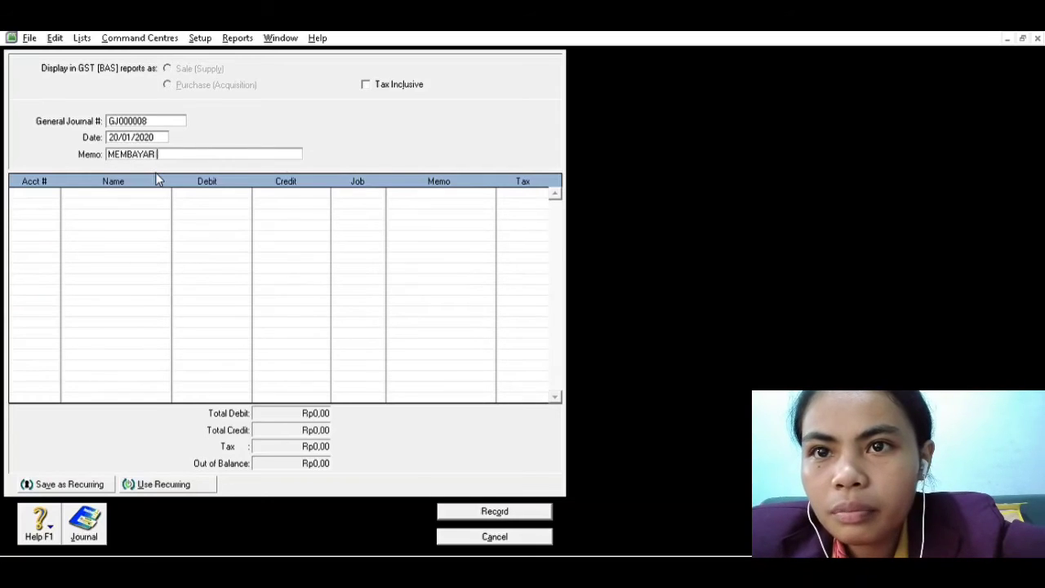
text(SEWA GEDUNG)
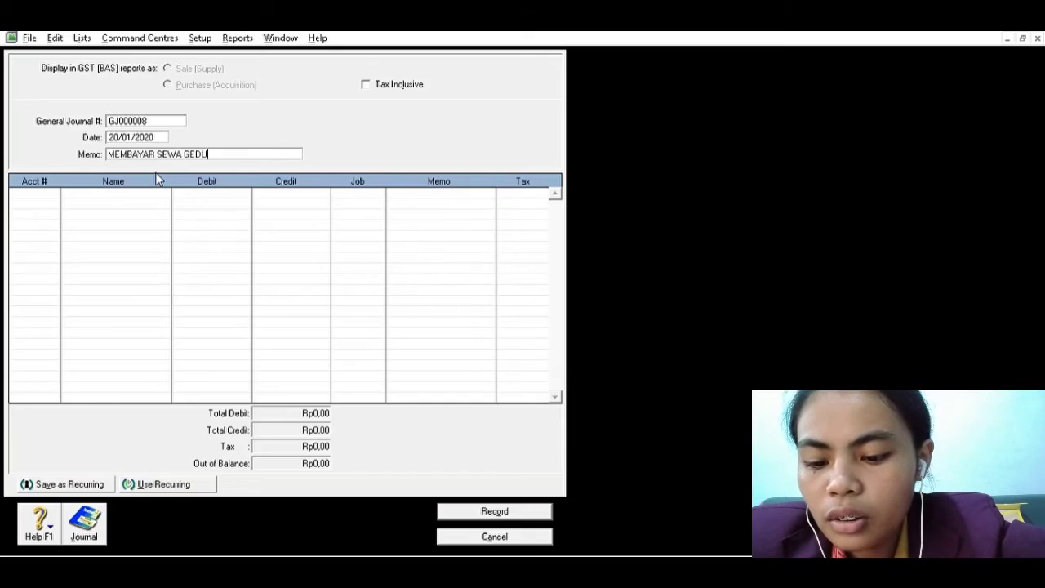
Debit account 6-6012 (BEBAN SEWA) with 12.000.000,00 on the first line of the building rent entry
click(40, 189)
click(54, 192)
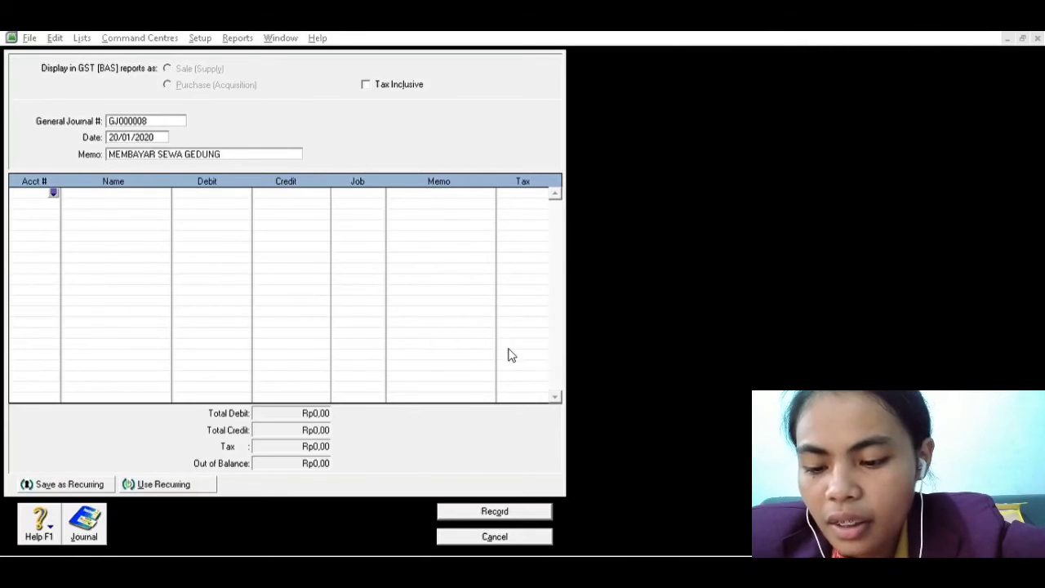
click(580, 380)
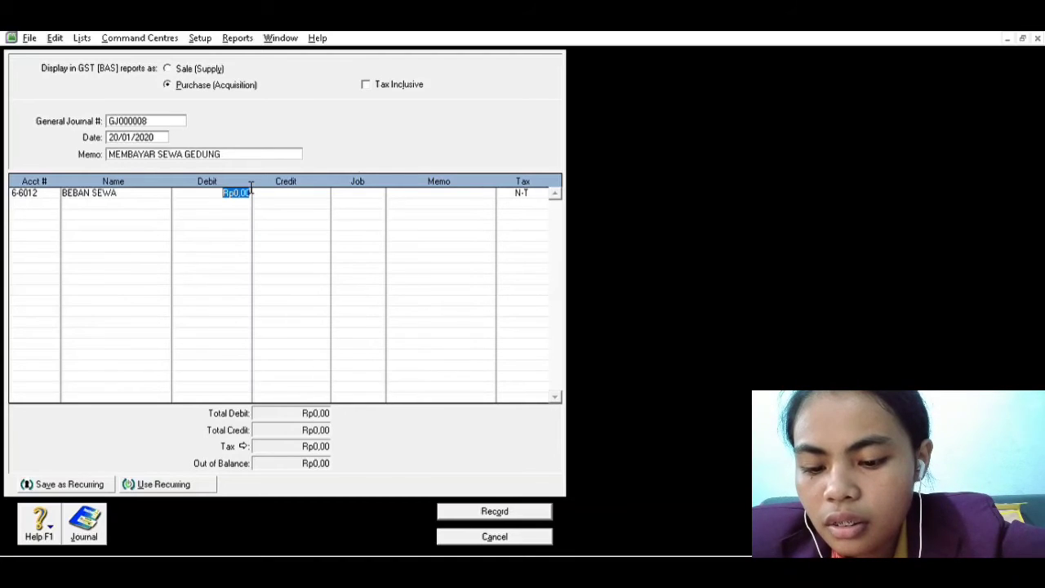
text(1)
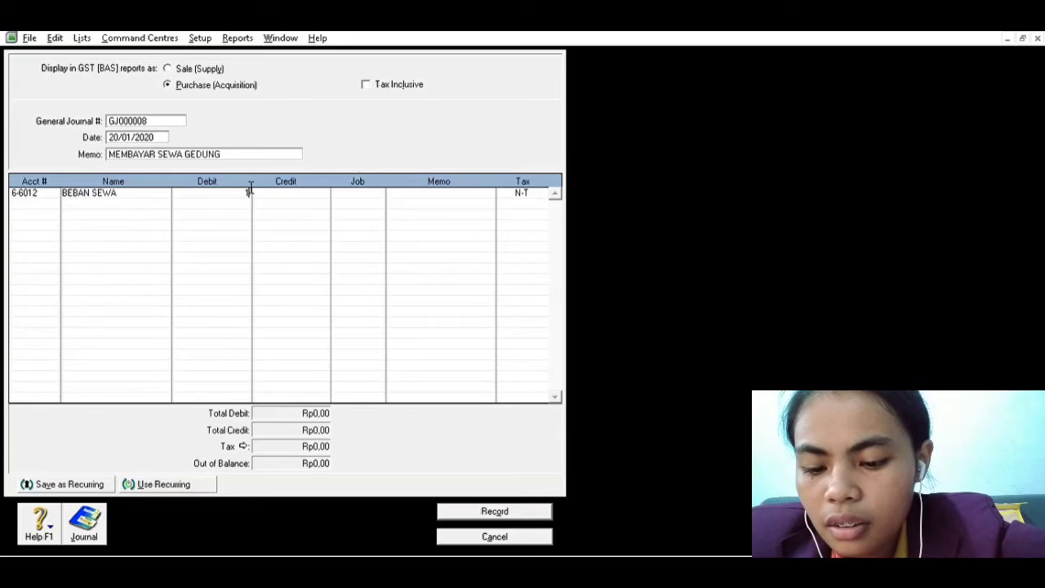
text(2.000.000,00)
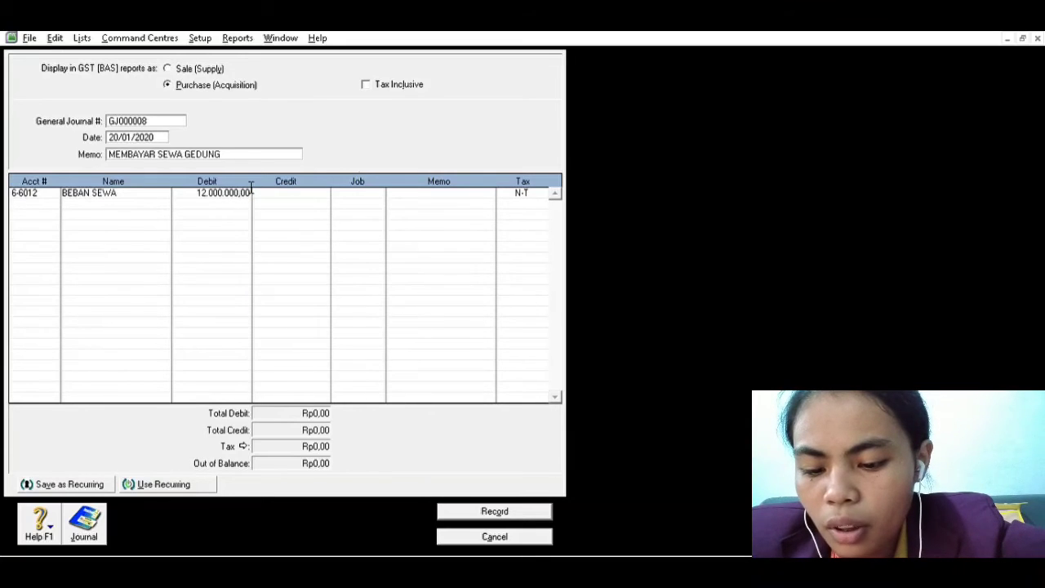
key(Tab)
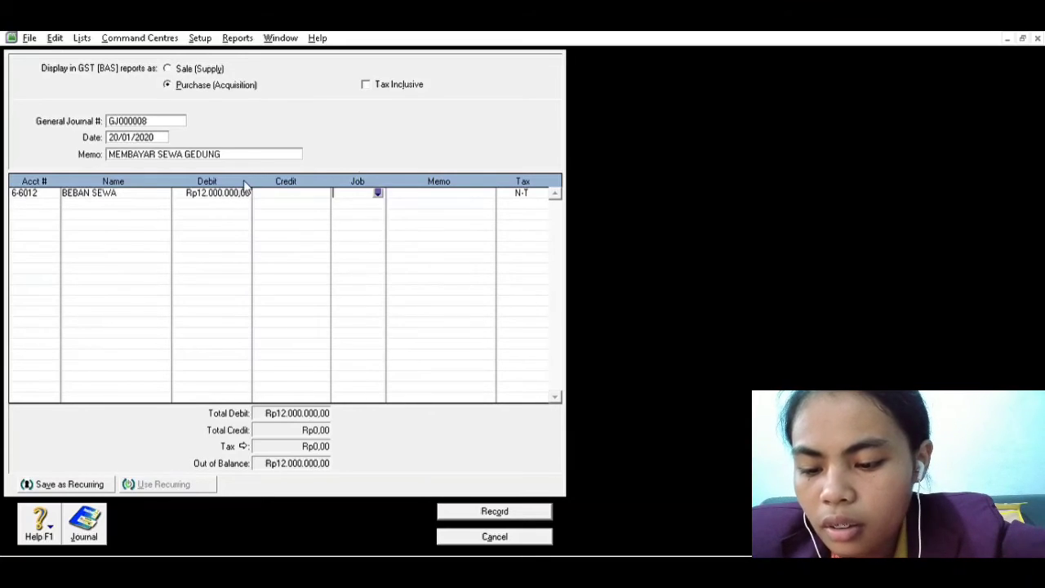
Debit account 1-1014 (SEWA DIBAYAR DIMUKA) with 60.000.000,00 on the second line of the building rent entry
key(Tab)
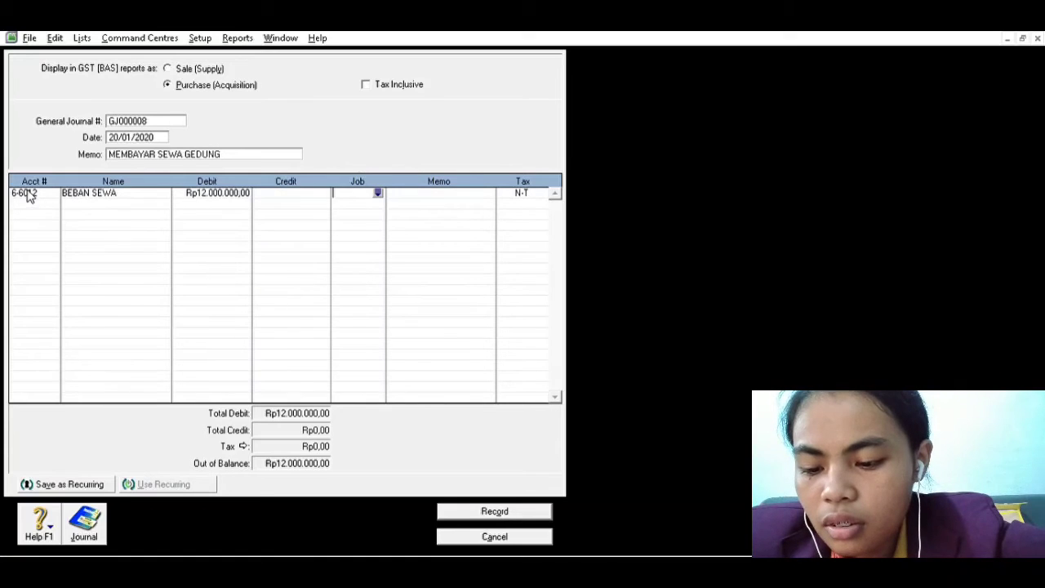
key(Return)
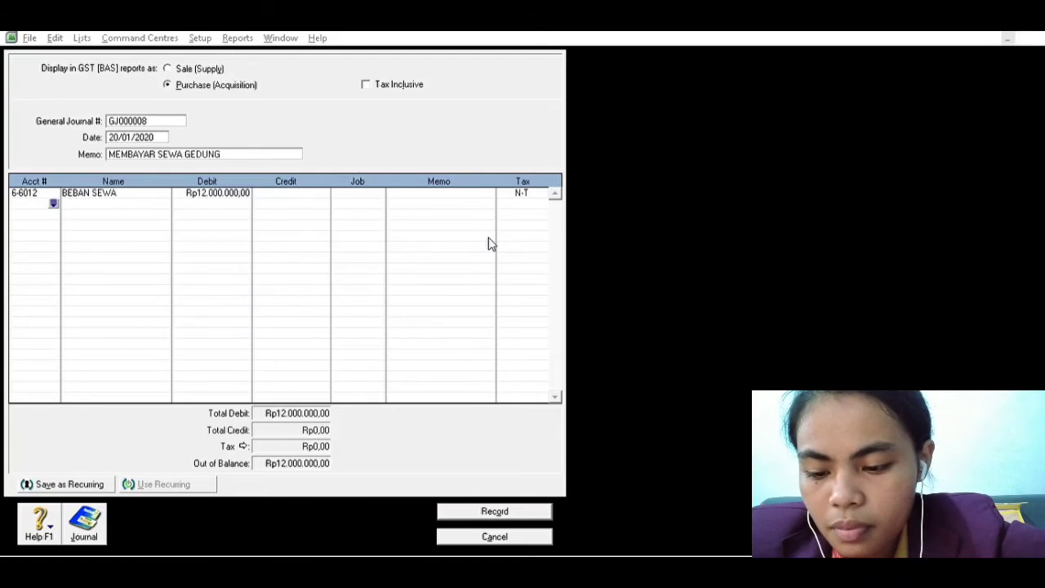
click(602, 386)
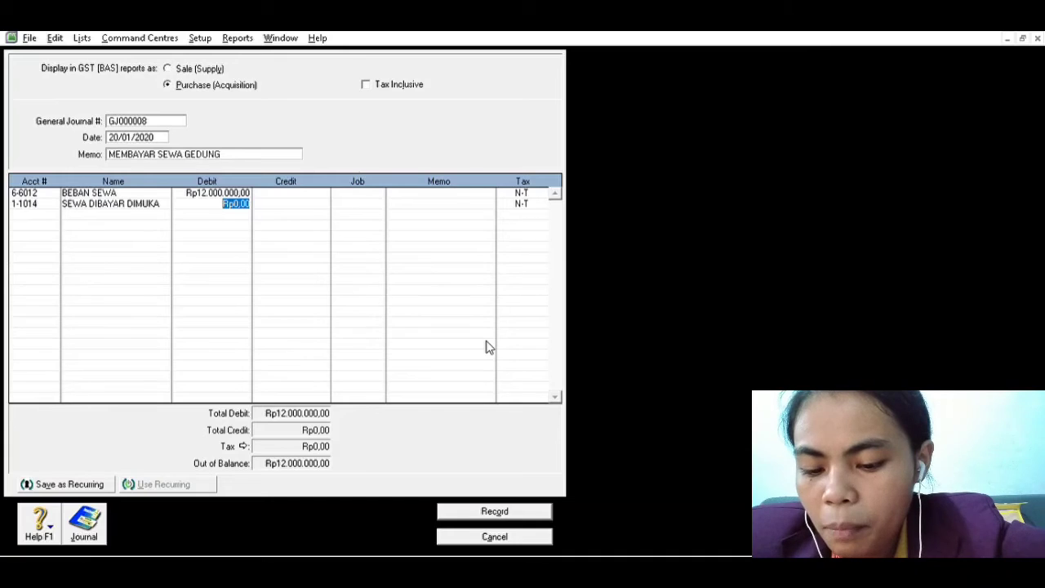
text(60.00)
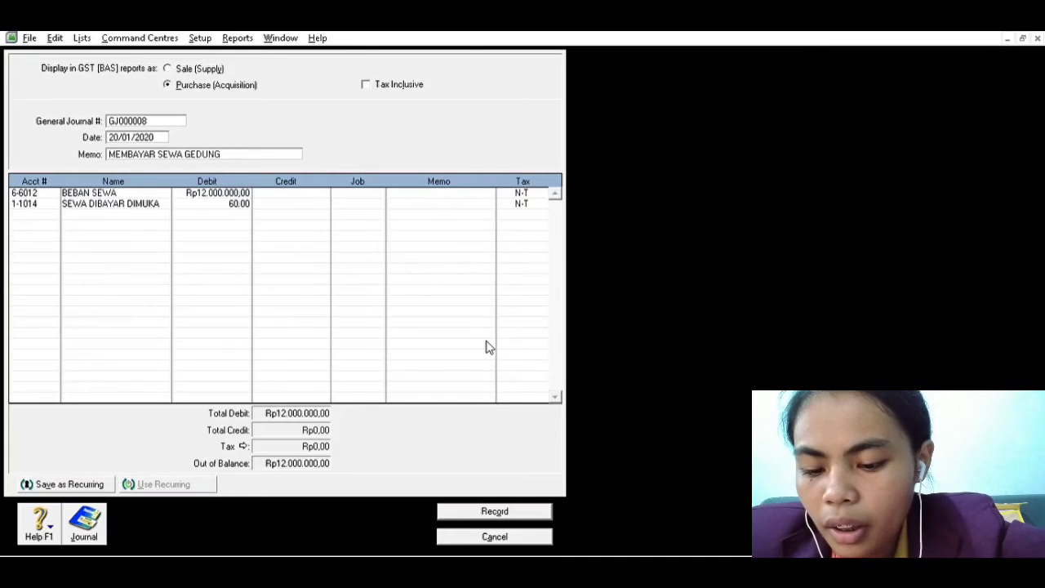
text(0.000,00)
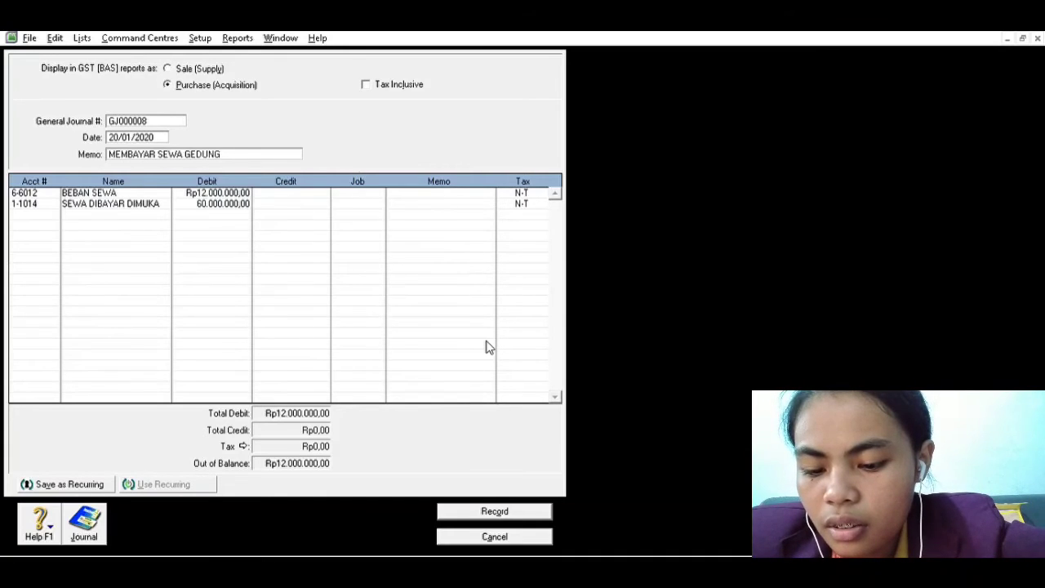
key(Tab)
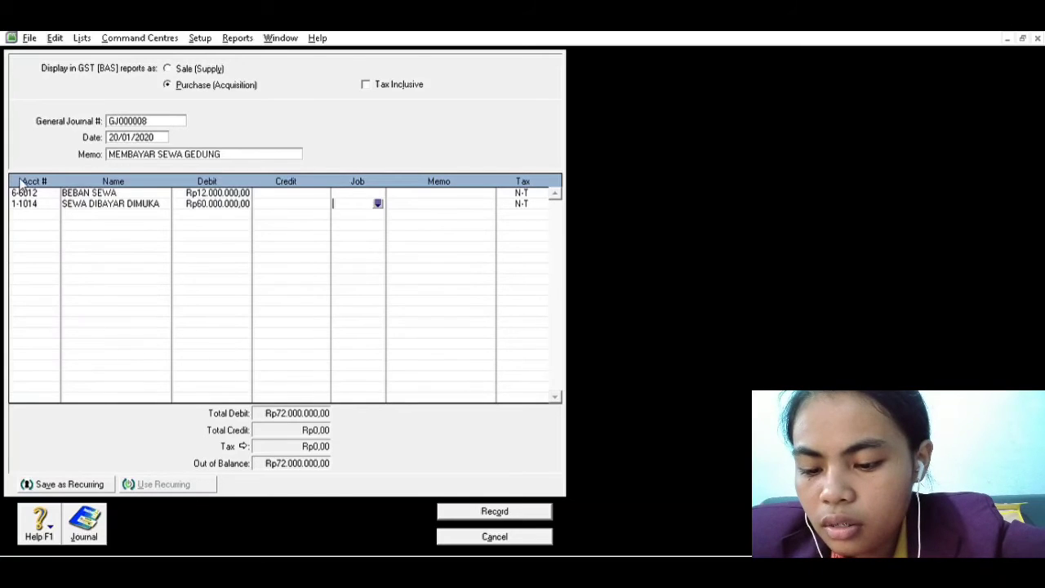
Credit Rp72.000.000,00 to account 1-1011 (KAS) on the third line and record the building rent entry
click(35, 211)
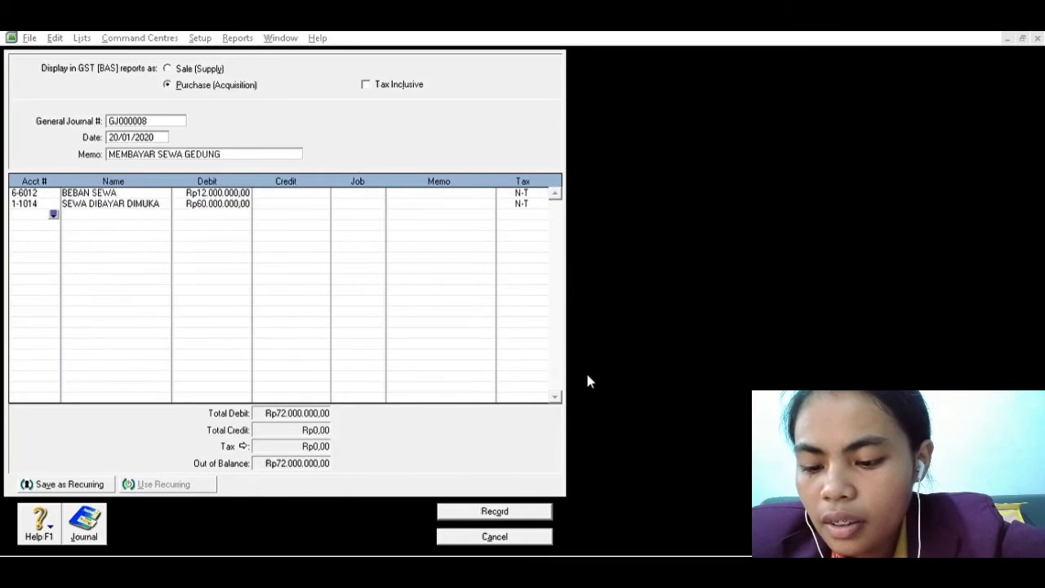
text(1-1011)
key(Tab)
key(Tab)
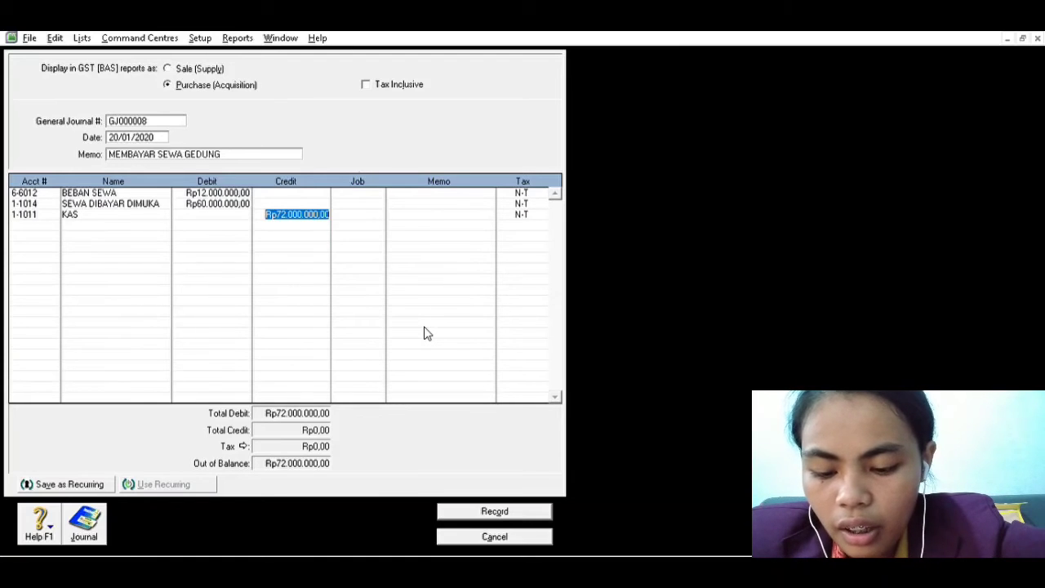
click(495, 510)
Check the February computer course income in the Word transaction list and date the new MYOB journal entry 23/01/2020
key(alt+Tab)
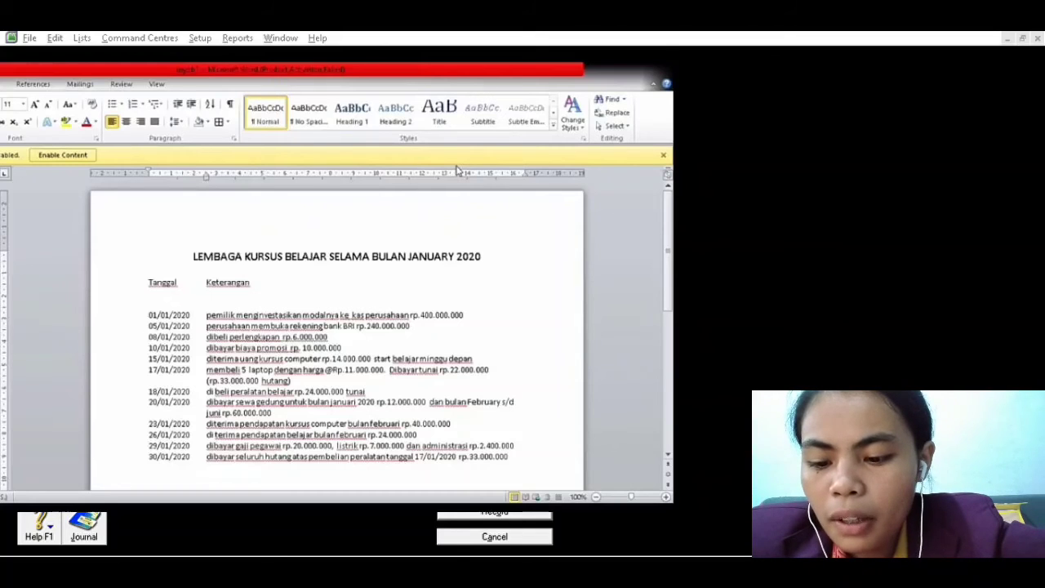
key(alt+Tab)
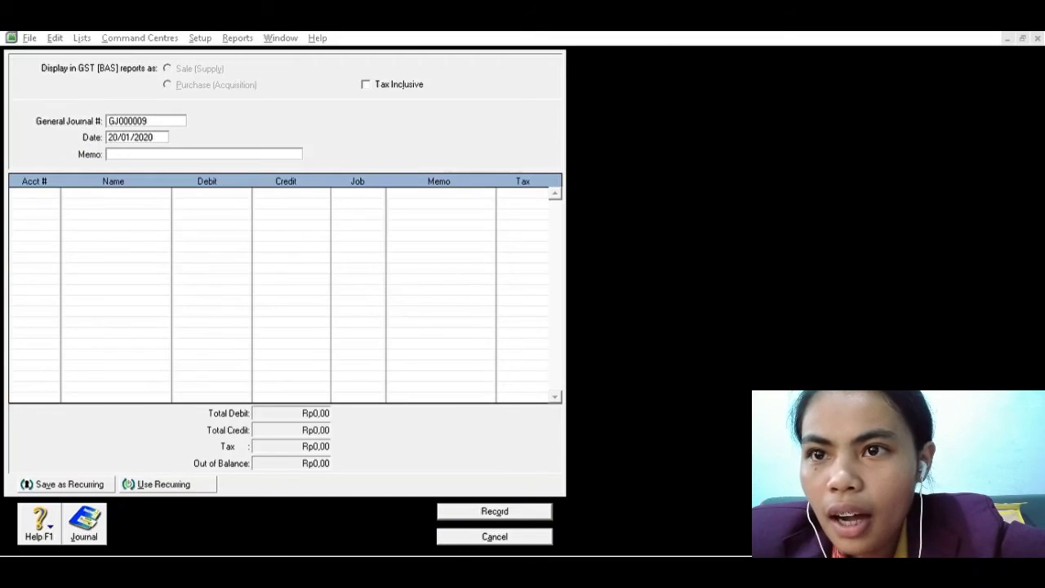
click(690, 497)
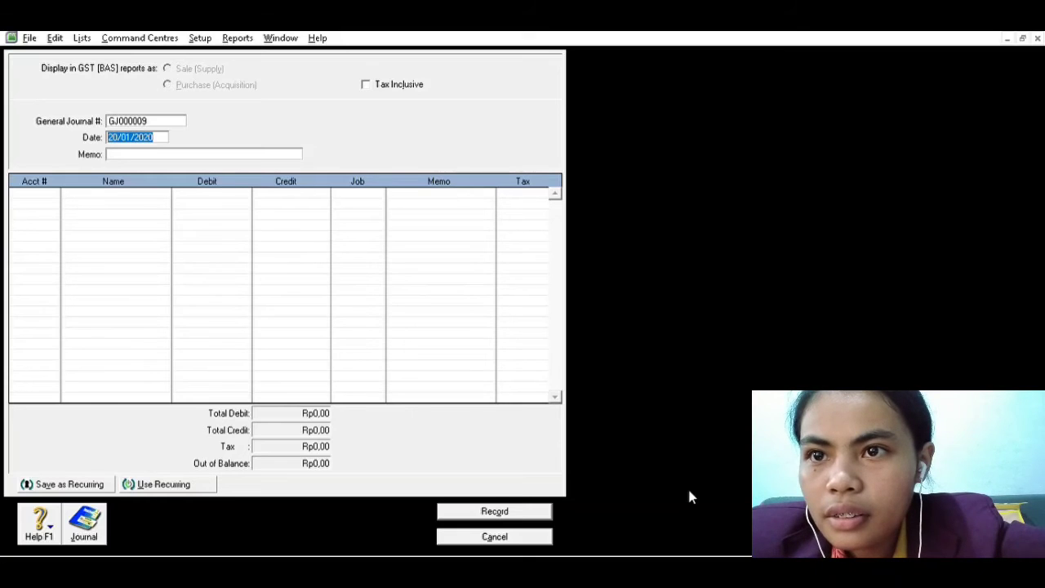
click(121, 134)
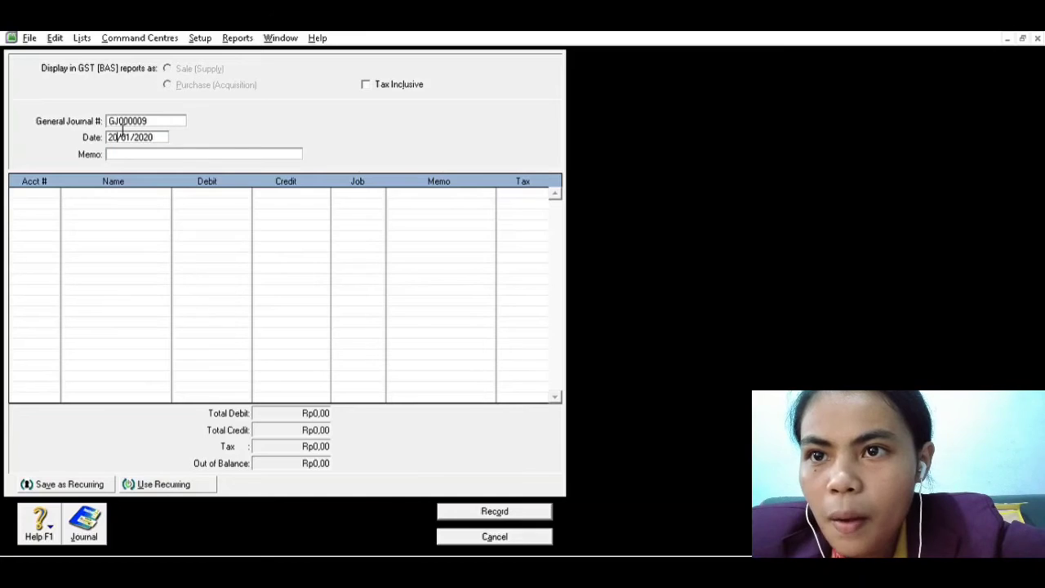
key(BackSpace)
text(3)
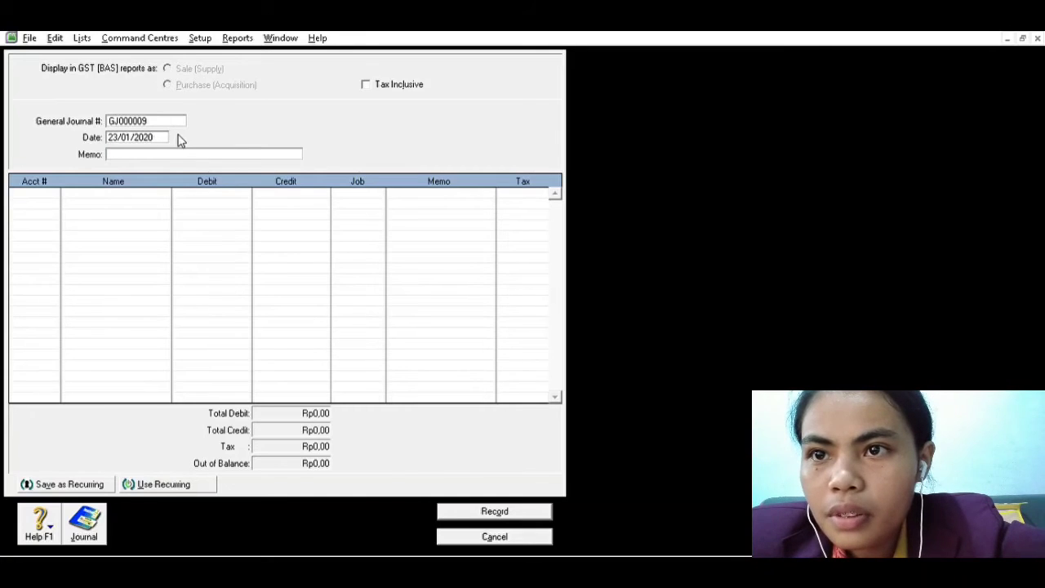
key(Tab)
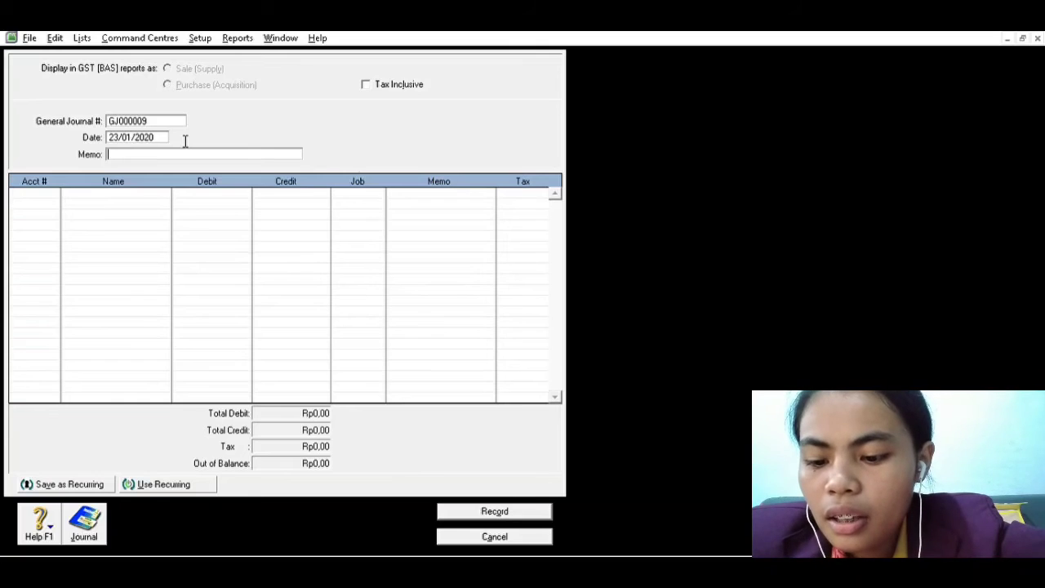
Enter PENDAPATAN KURSUS KOMPUTER as the memo of the journal entry
text(P)
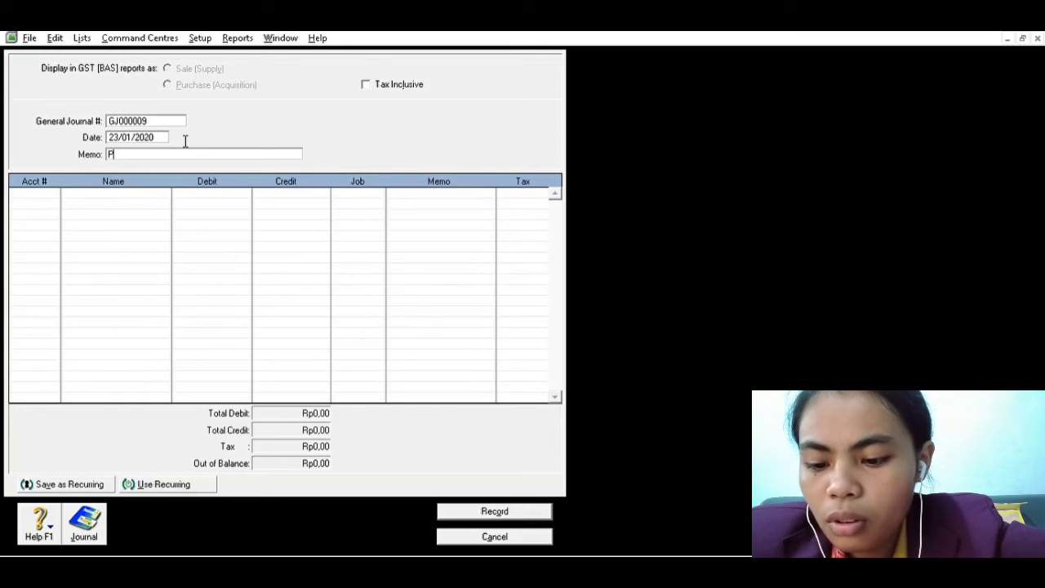
text(ENDAPATA)
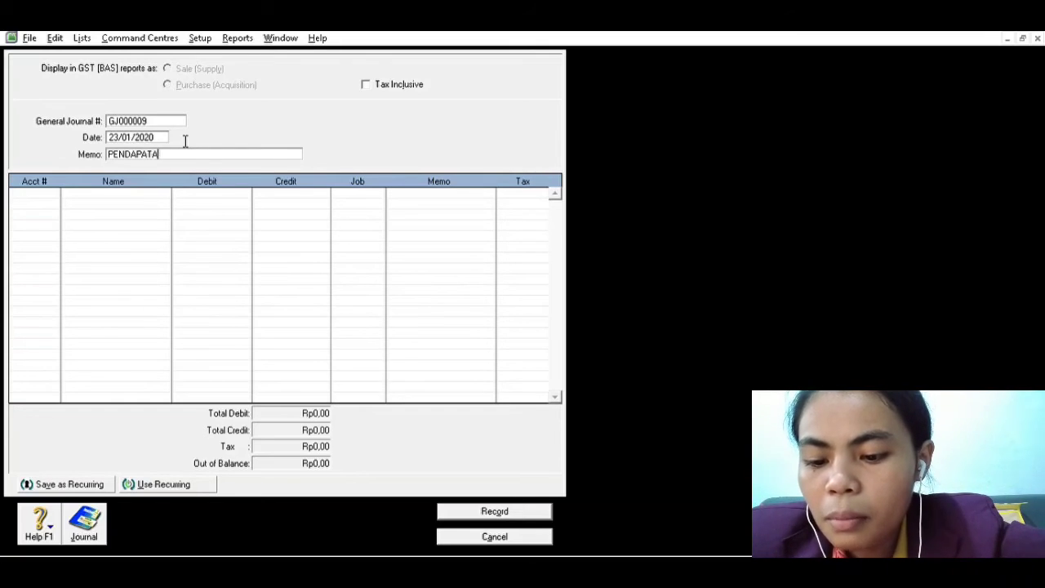
text(N KURSUS)
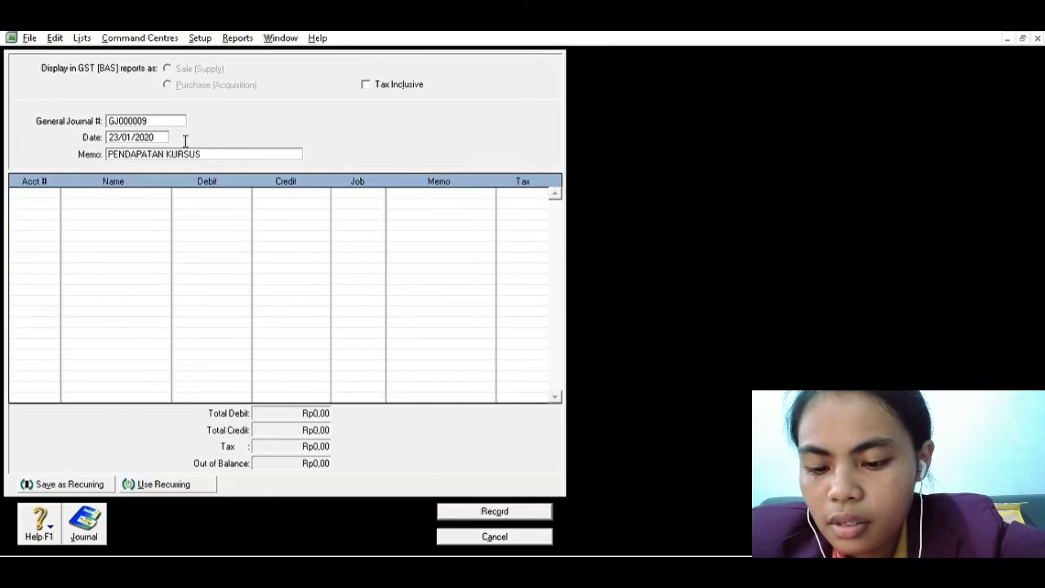
text( KOMPUTER)
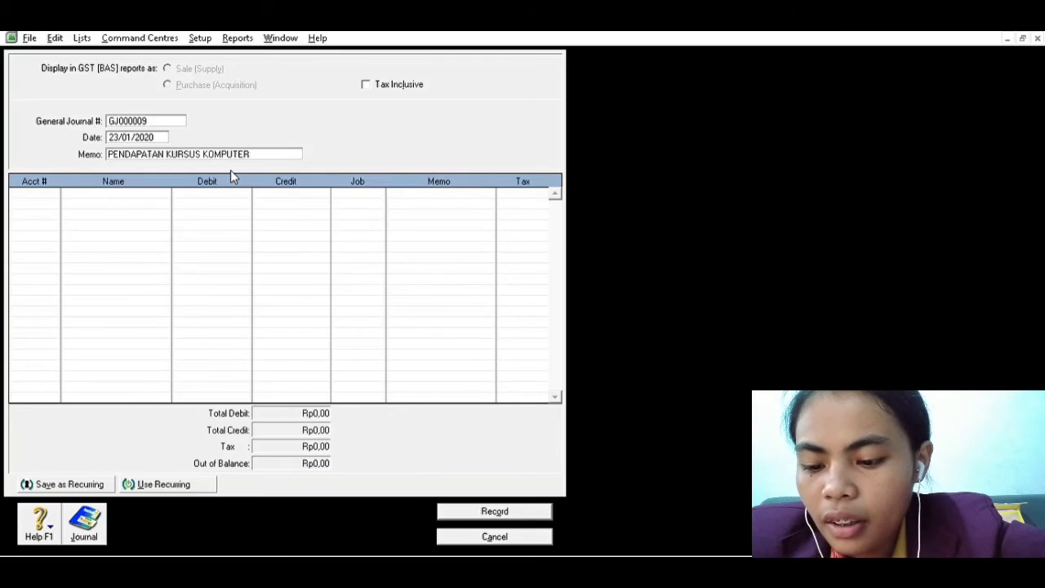
Debit account 1-1011 (KAS) with 40.000.000,00 on the first line of the computer course income entry
key(Tab)
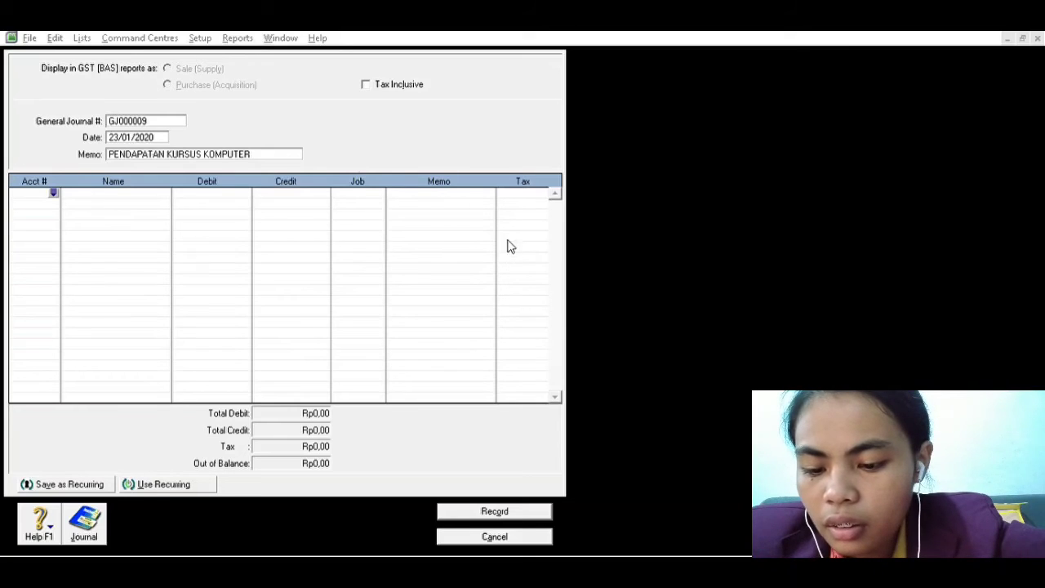
click(585, 378)
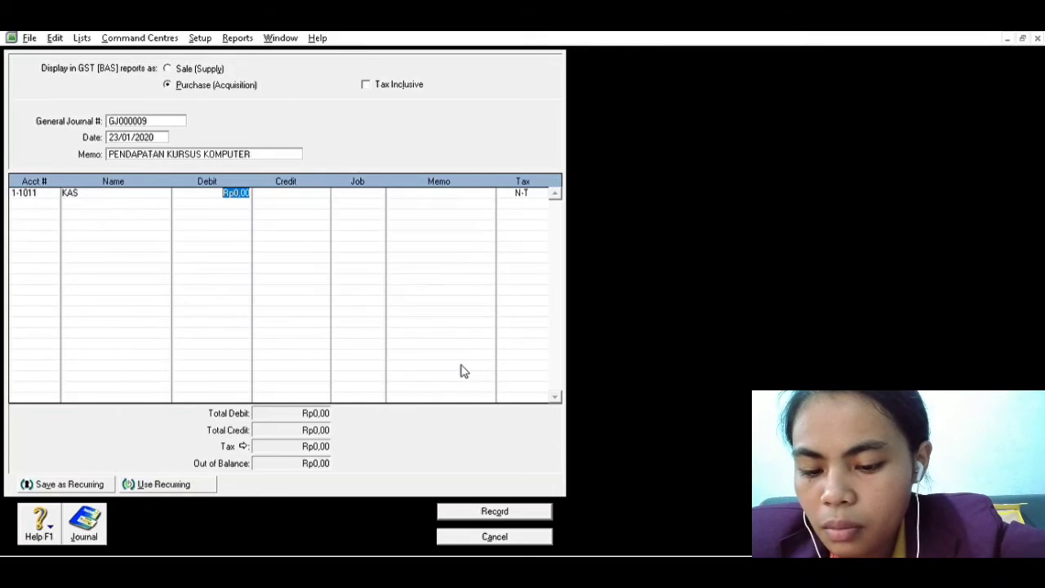
text(40.000)
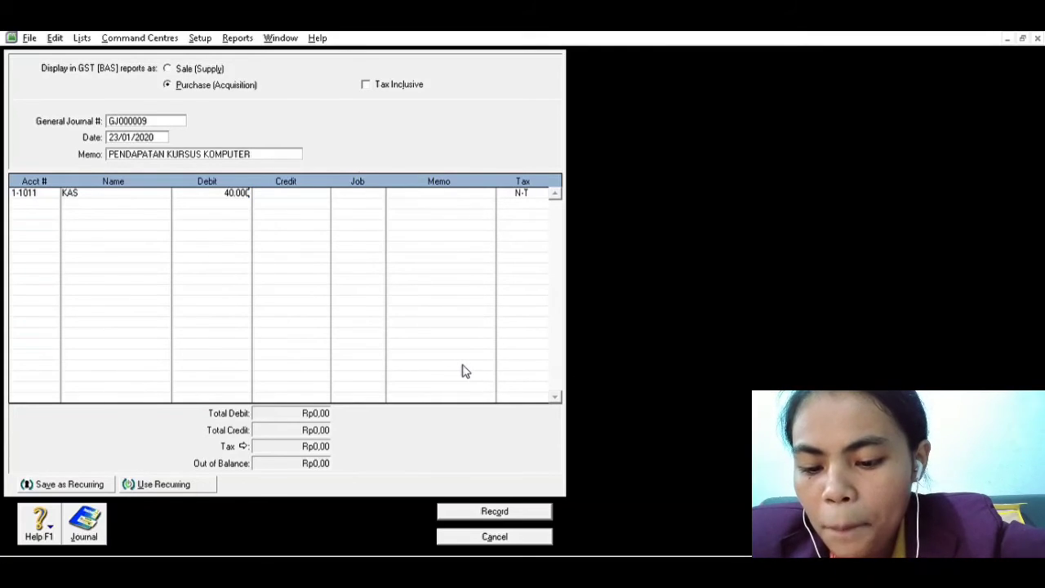
text(.000,00)
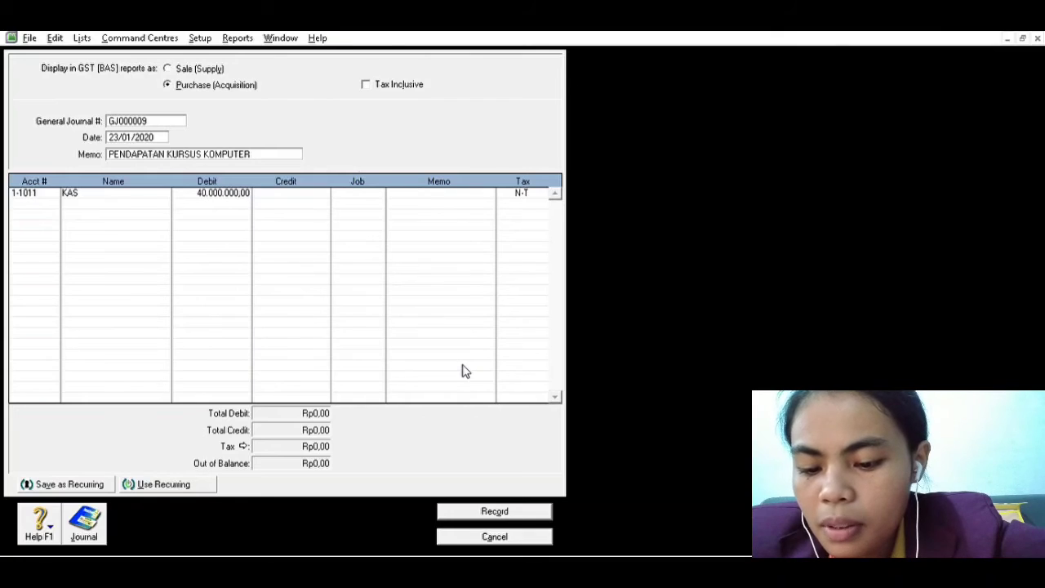
key(Tab)
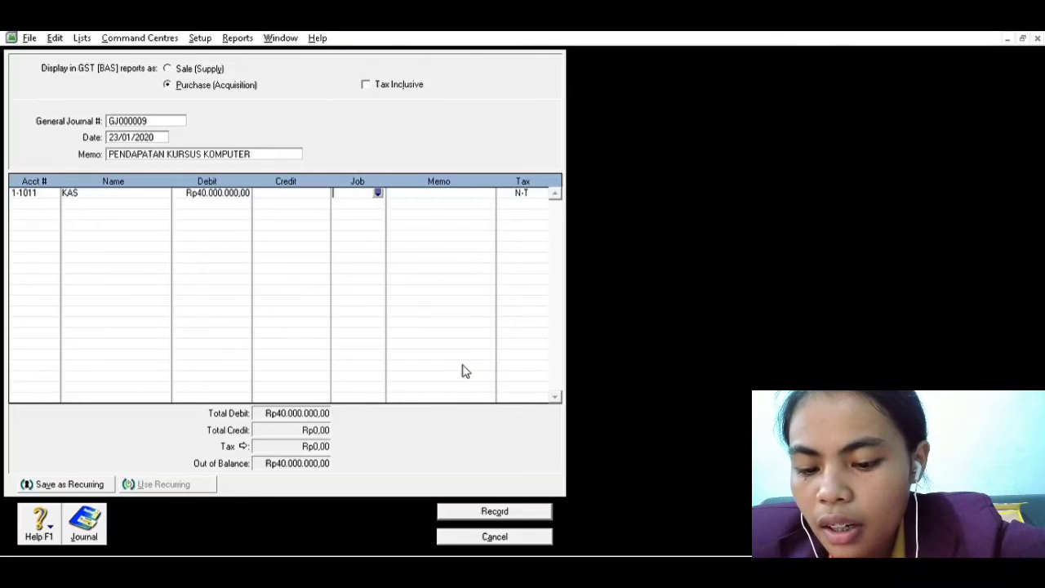
Credit Rp40.000.000,00 to account 4-4011 (PENDAPATAN KURSUS) on the second line and record the computer course income entry
click(51, 201)
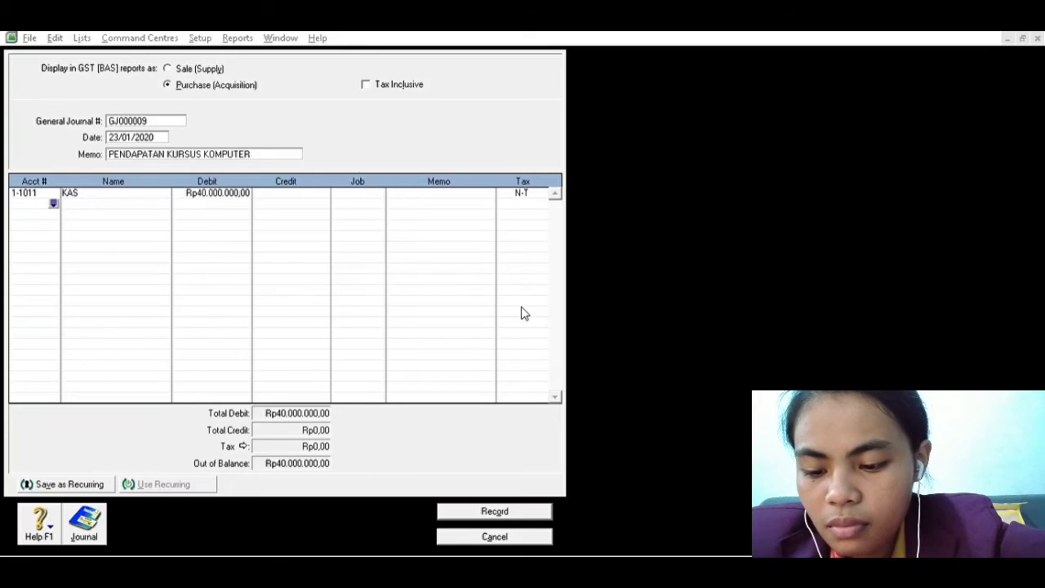
click(582, 379)
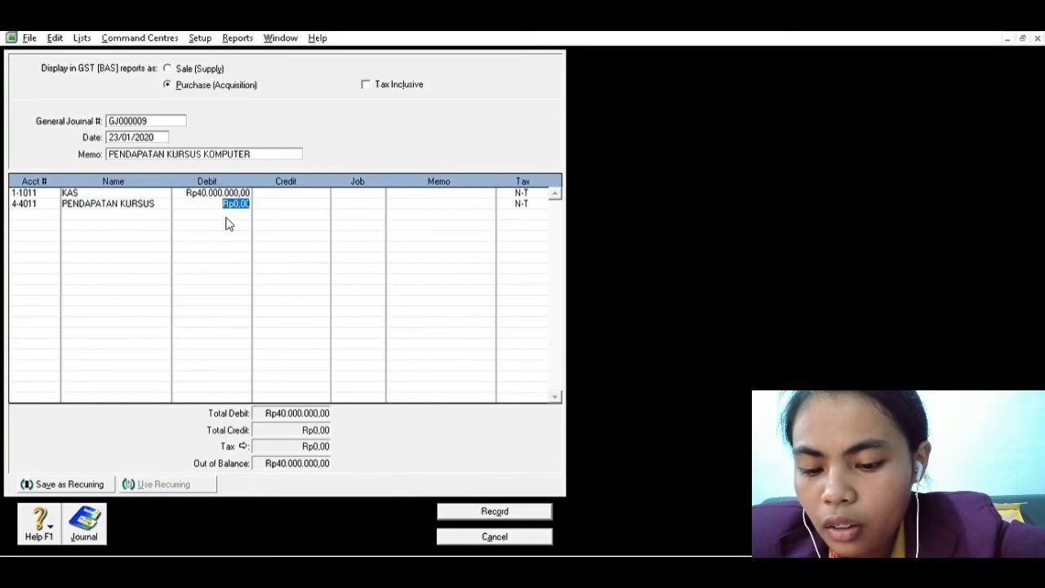
key(Tab)
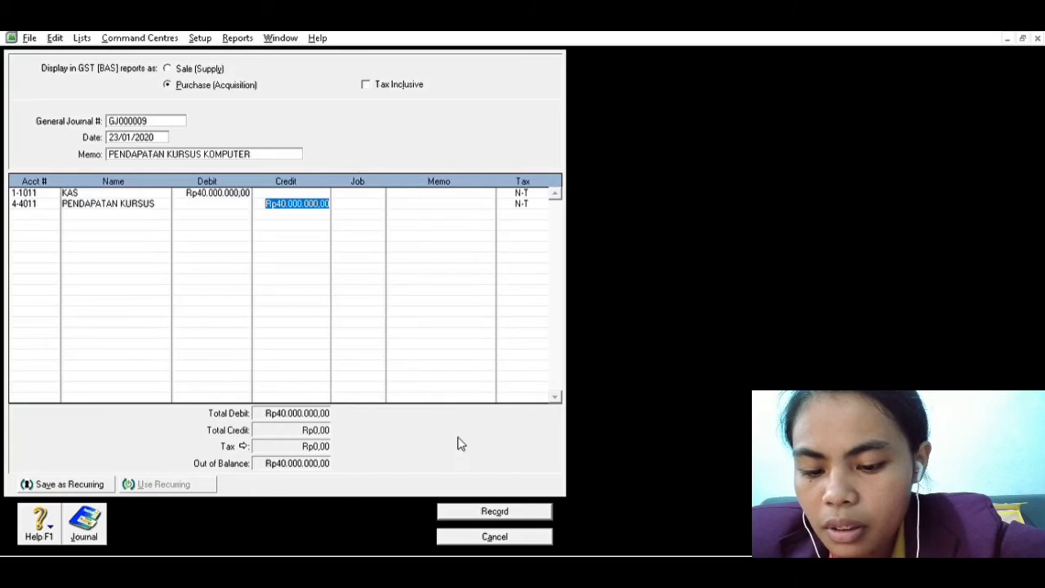
click(479, 508)
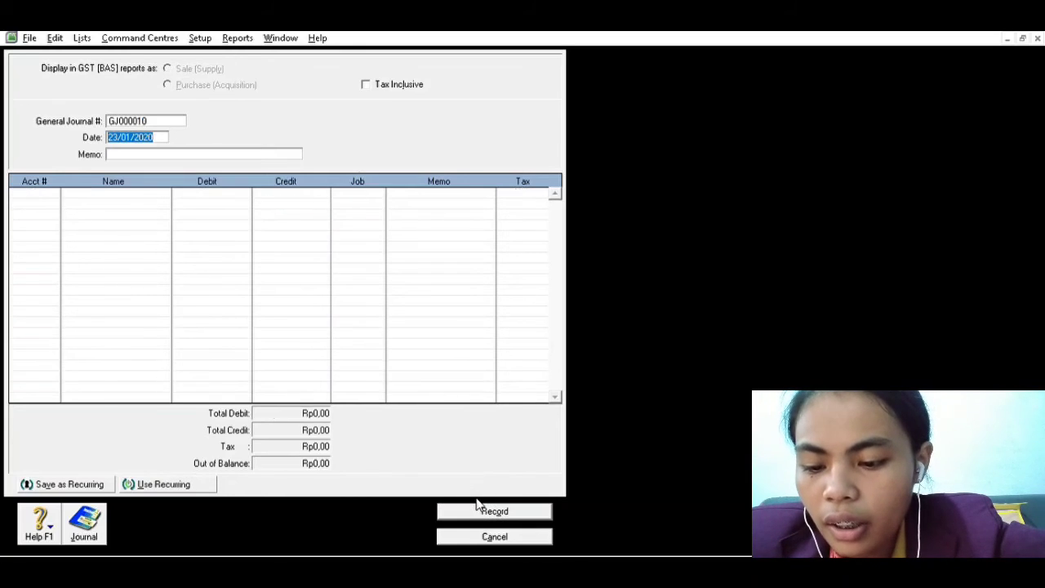
Check the next income transaction in the Word list and date the new MYOB journal entry 26/01/2020
click(234, 319)
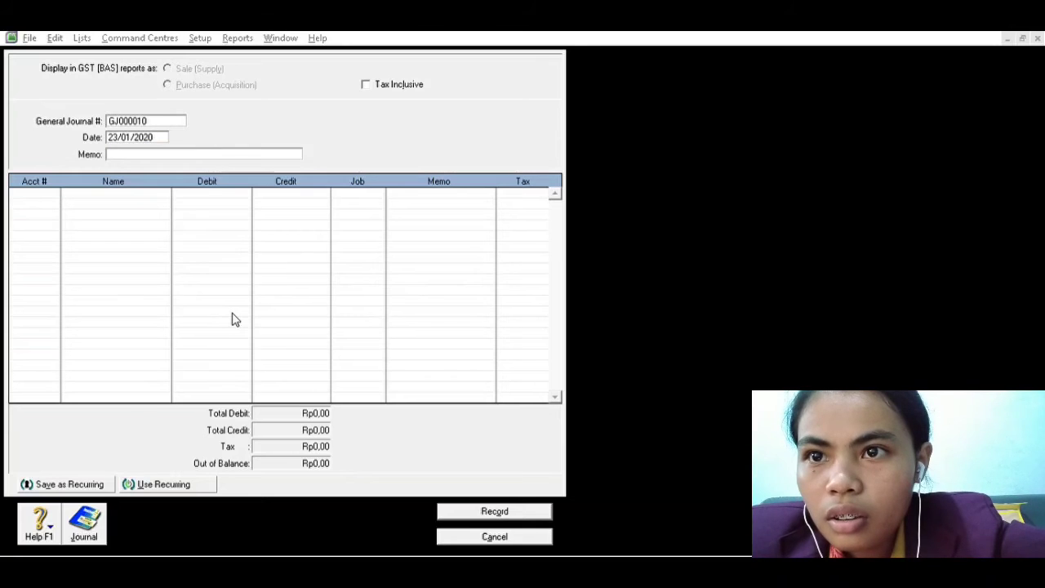
key(alt+Tab)
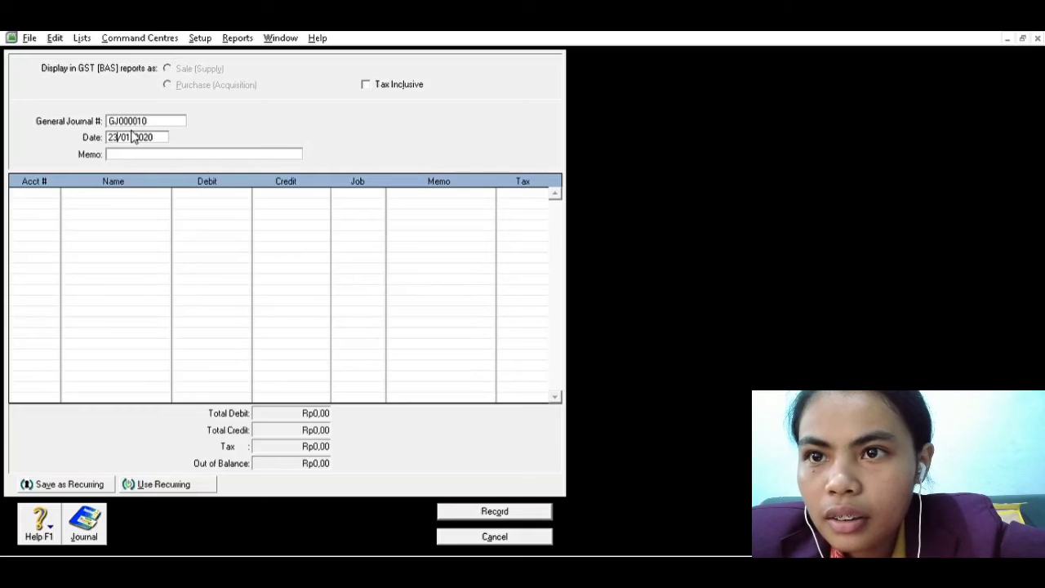
key(BackSpace)
text(6)
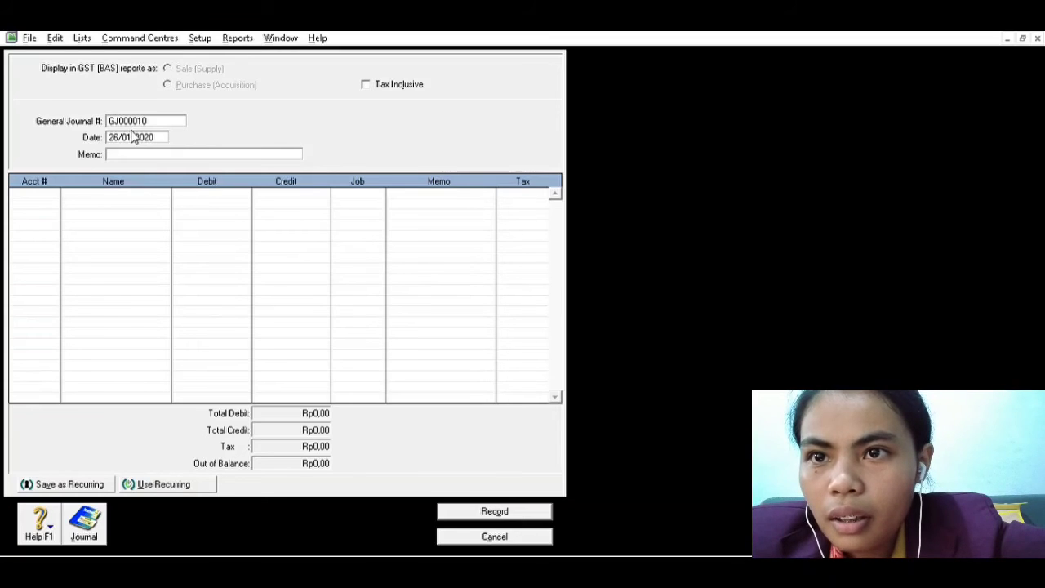
text(PENDP)
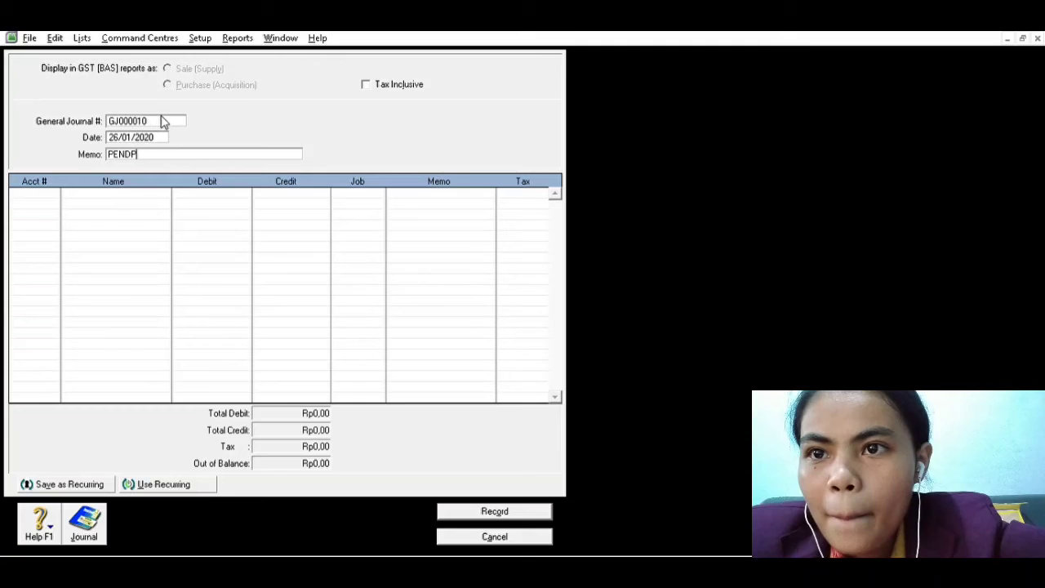
Enter PENDAPATAN SALON as the memo of the journal entry
key(BackSpace)
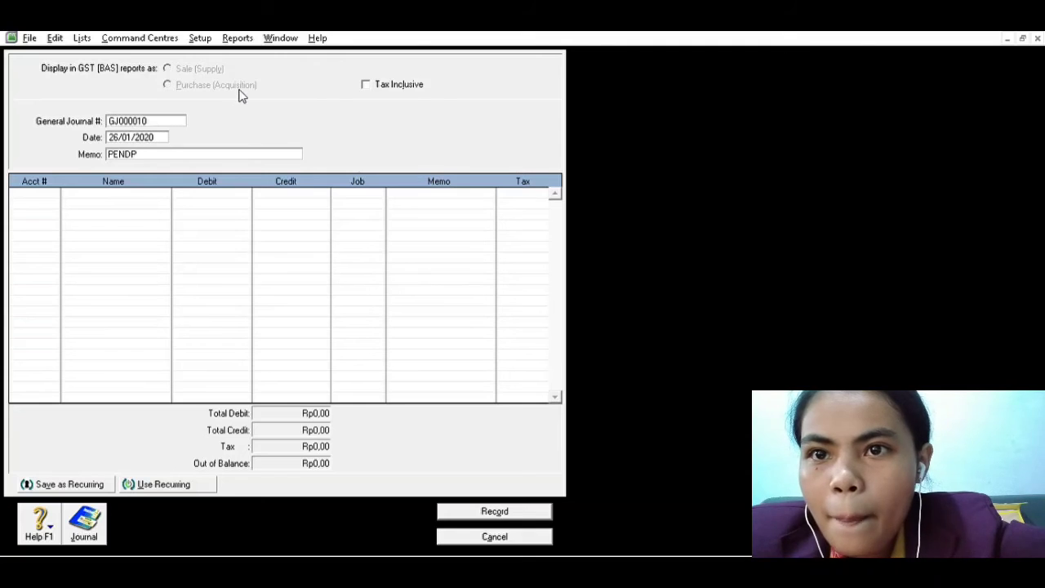
text(APATAN SALON)
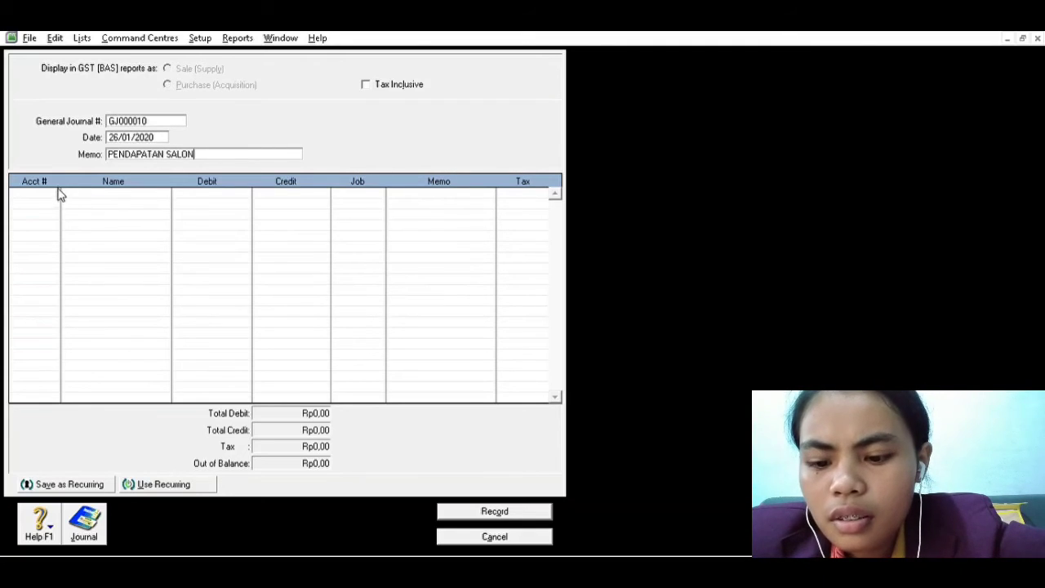
Debit account 1-1011 (KAS) with 24.000.000,00 on the first line of the PENDAPATAN SALON entry
key(Tab)
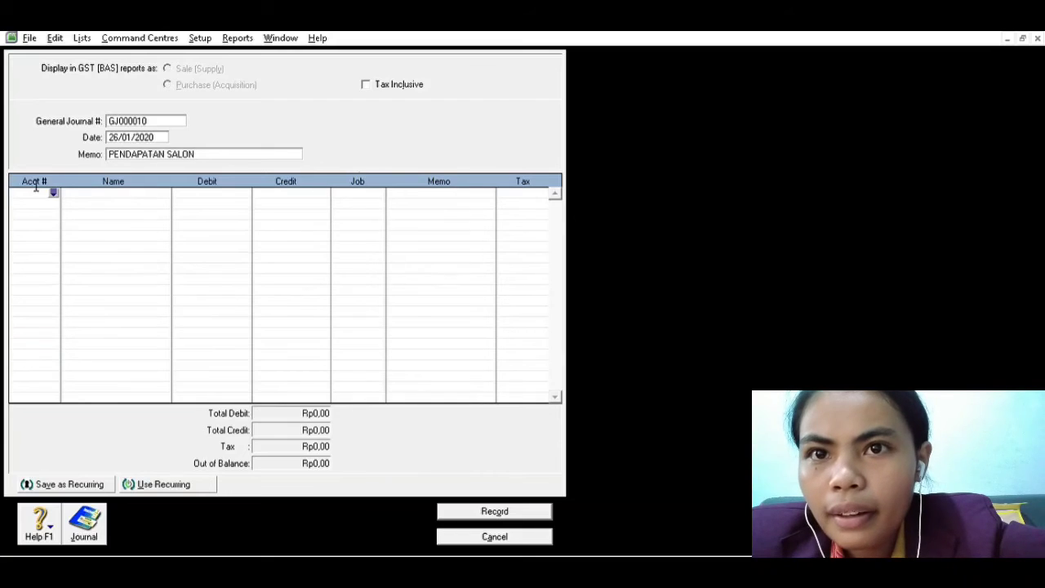
click(55, 187)
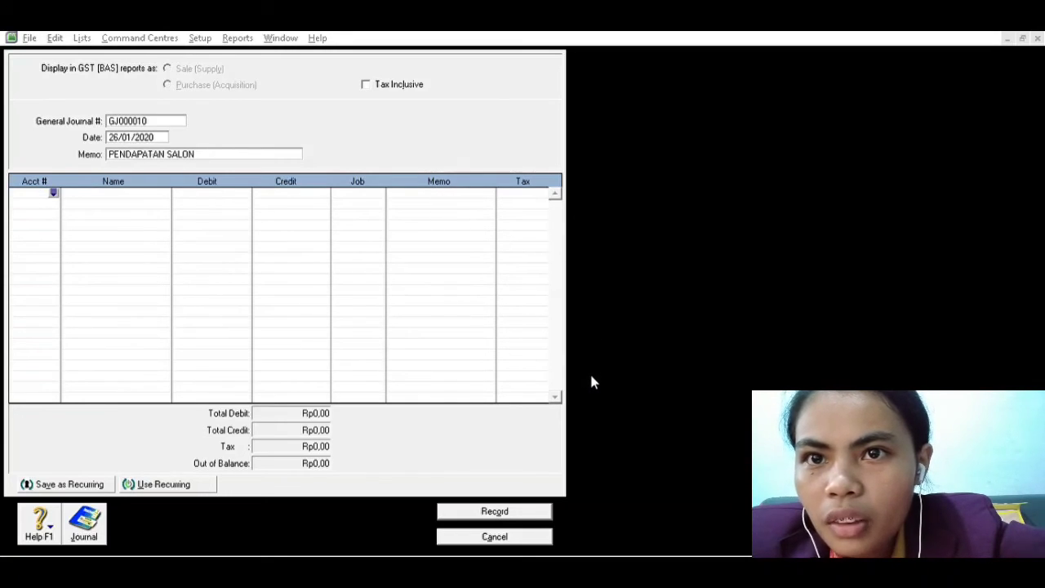
key(Return)
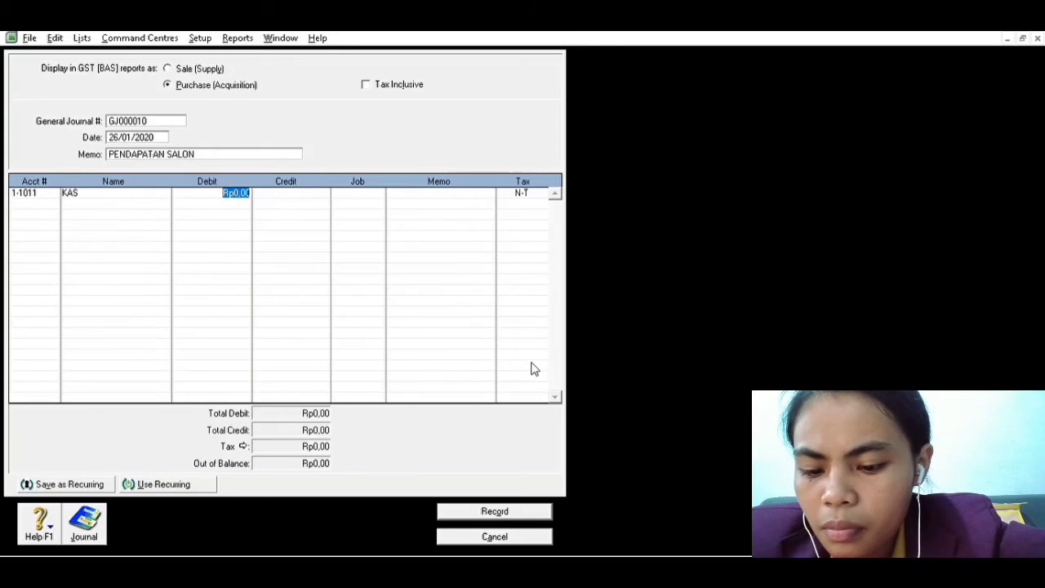
text(24.000)
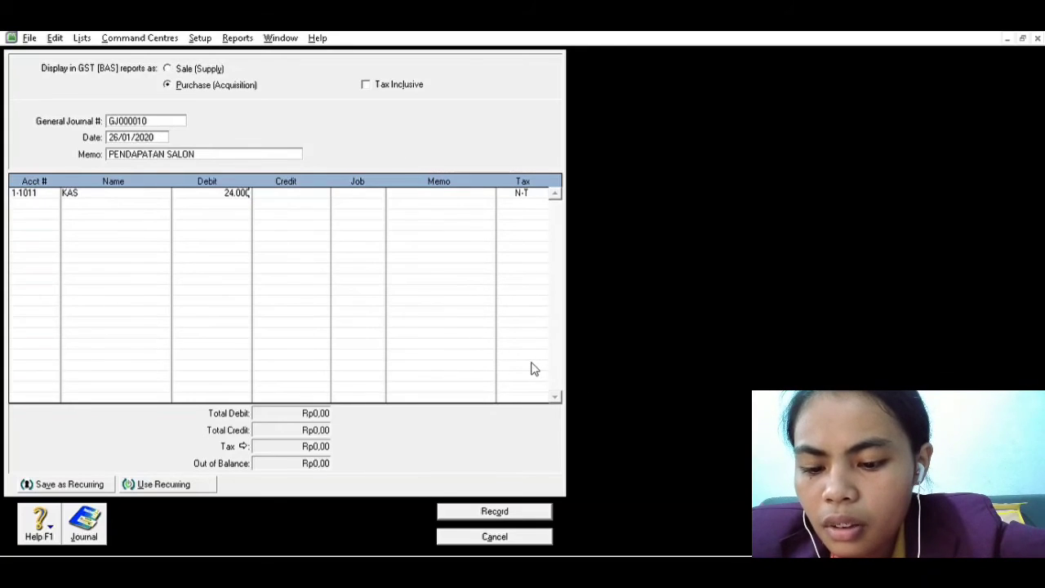
text(,000,00)
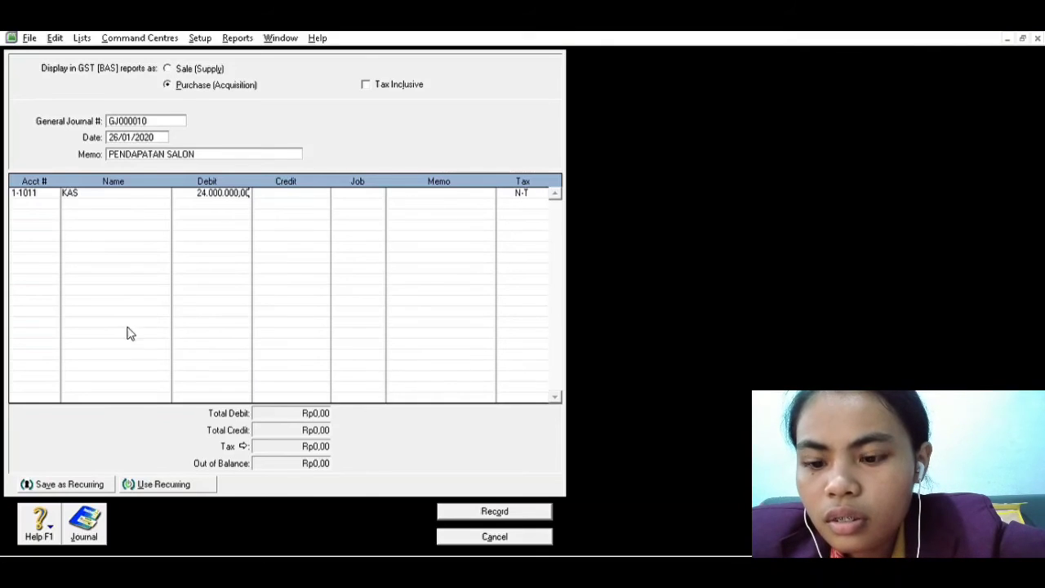
Credit Rp24.000.000,00 to account 4-4012 (PENDAPATAN BELAJAR) on the second line and record the journal entry
click(24, 193)
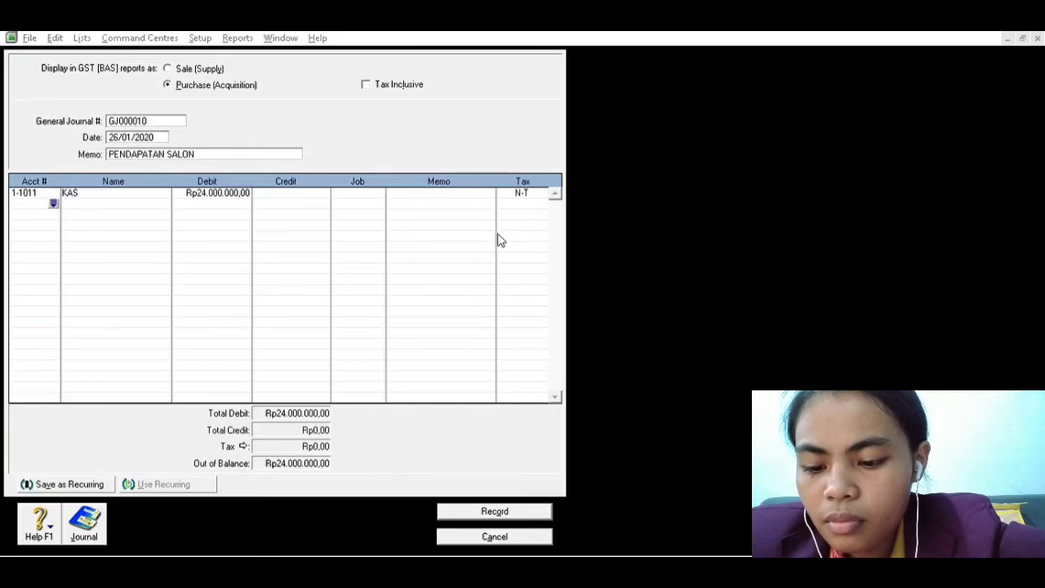
click(602, 375)
key(Tab)
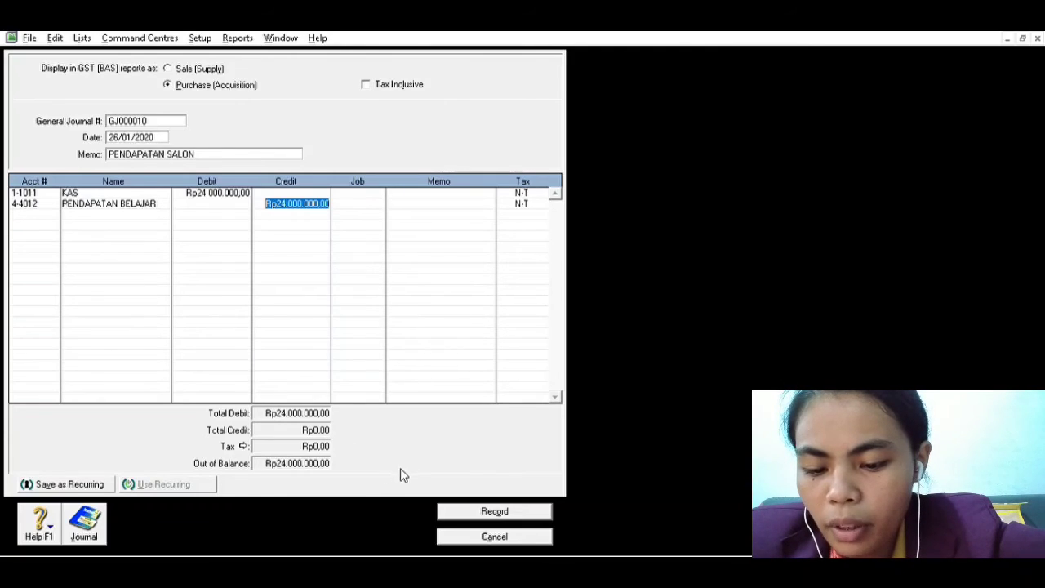
click(476, 505)
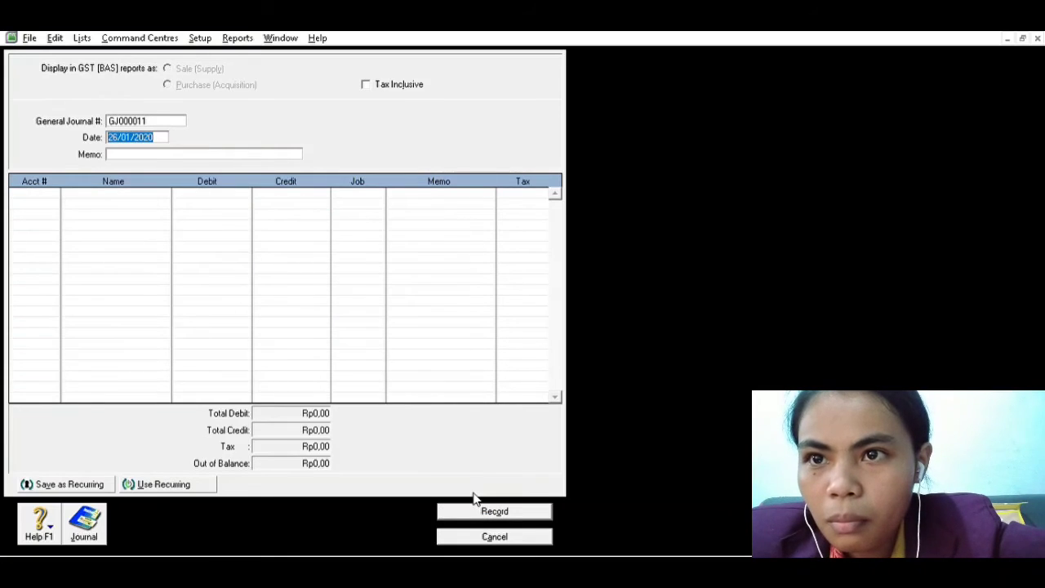
Check the next transaction in the Word list and date the new MYOB journal entry 29/01/2020
key(alt+Tab)
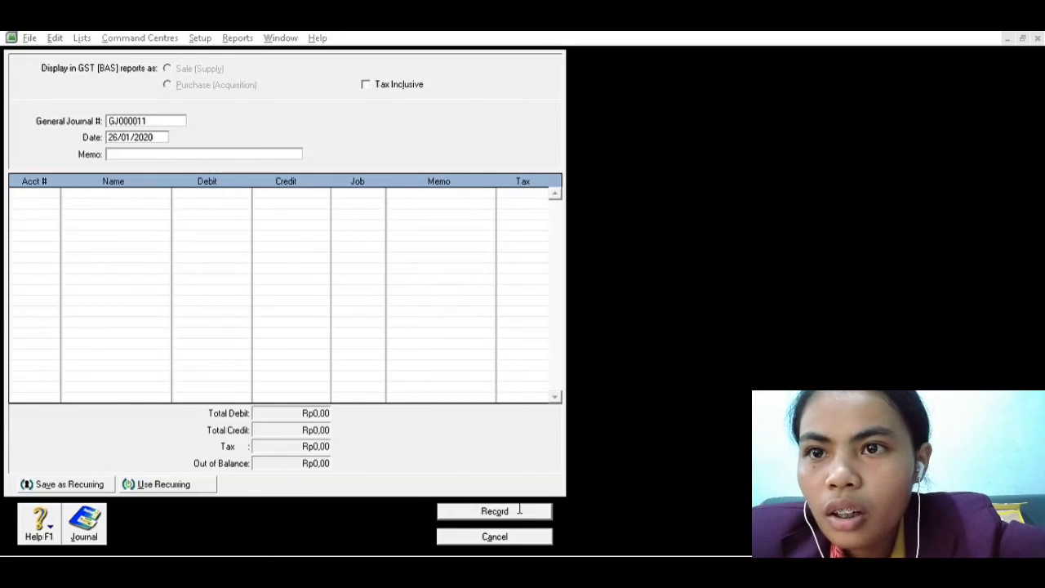
key(alt+Tab)
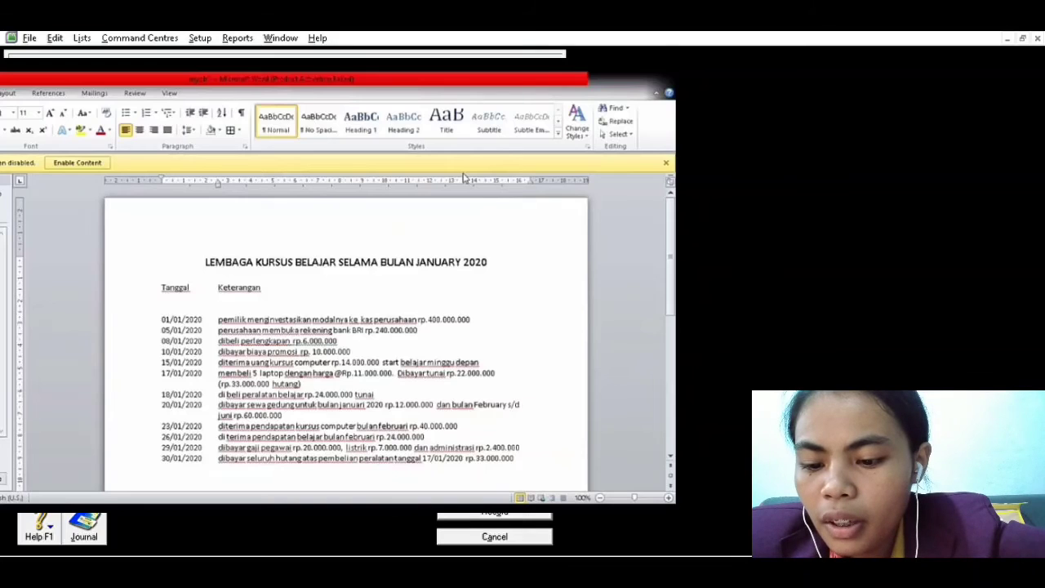
key(alt+Tab)
click(121, 135)
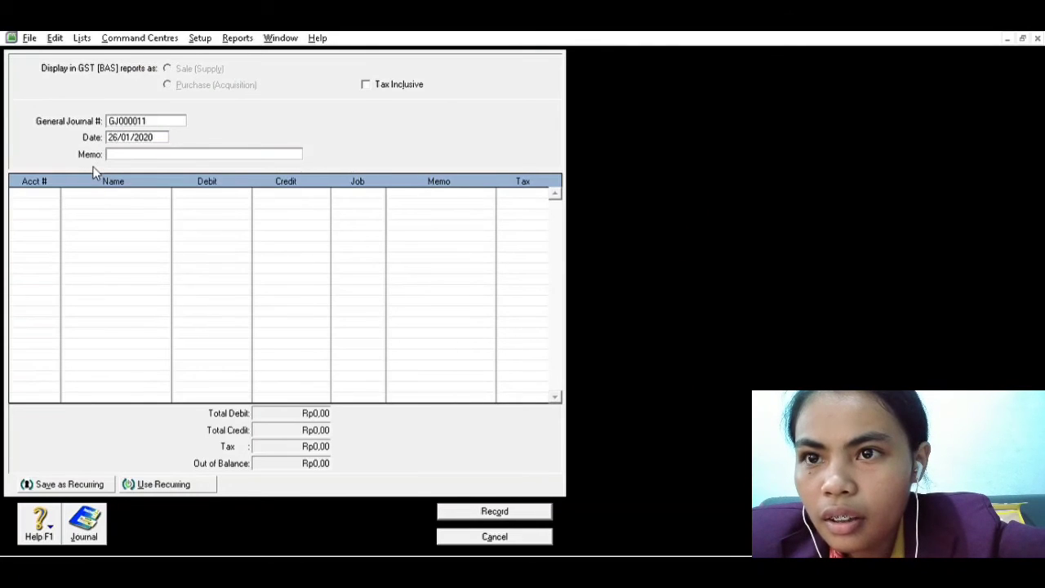
key(BackSpace)
text(9)
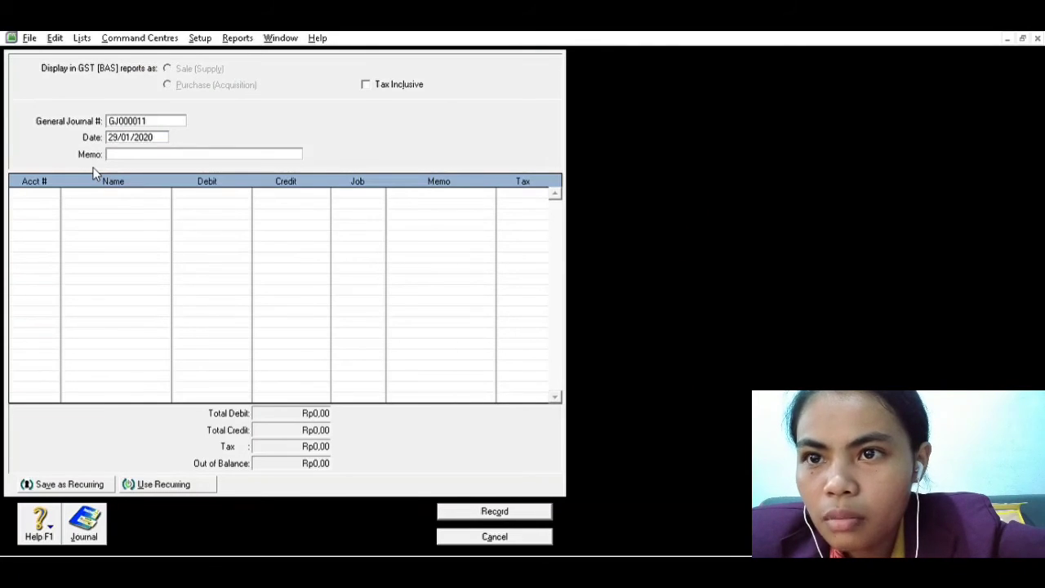
Enter PEMBAYARAN BEBAN GAJI, LISTRIK DAN ADM as the memo of the 29/01/2020 journal entry
key(Tab)
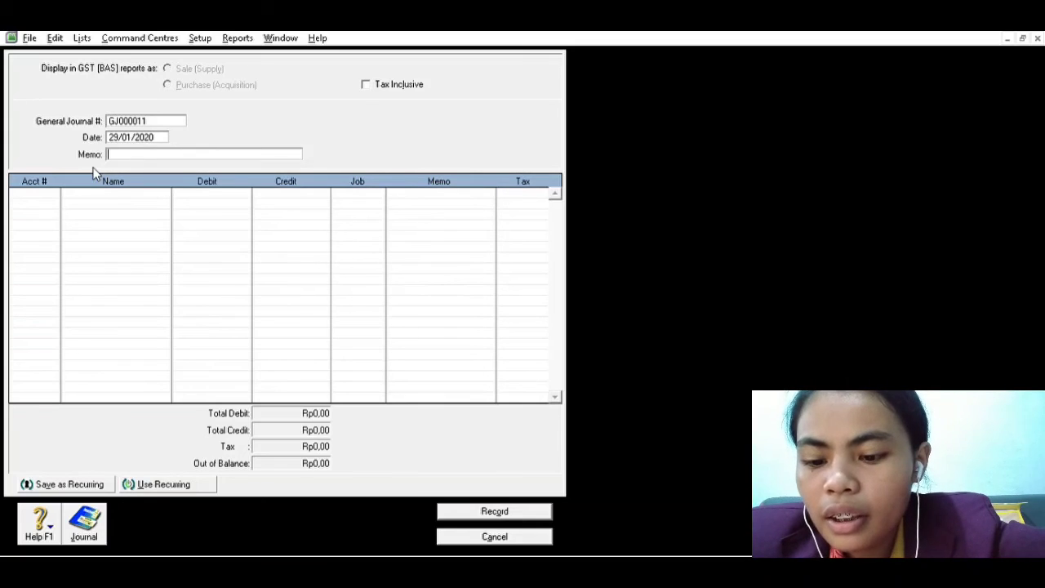
text(PEMBAY)
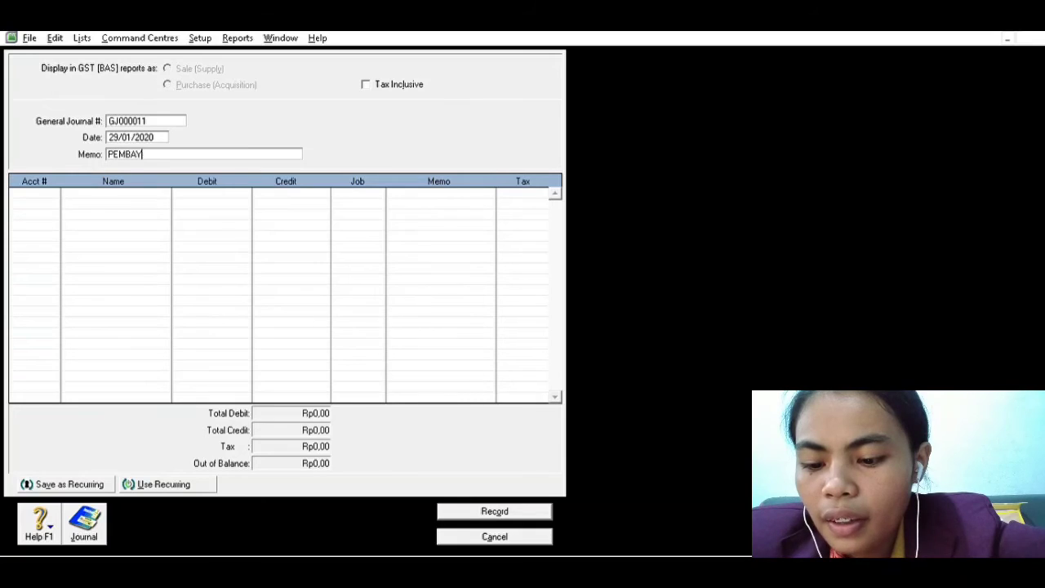
text(ARAN BEBAN )
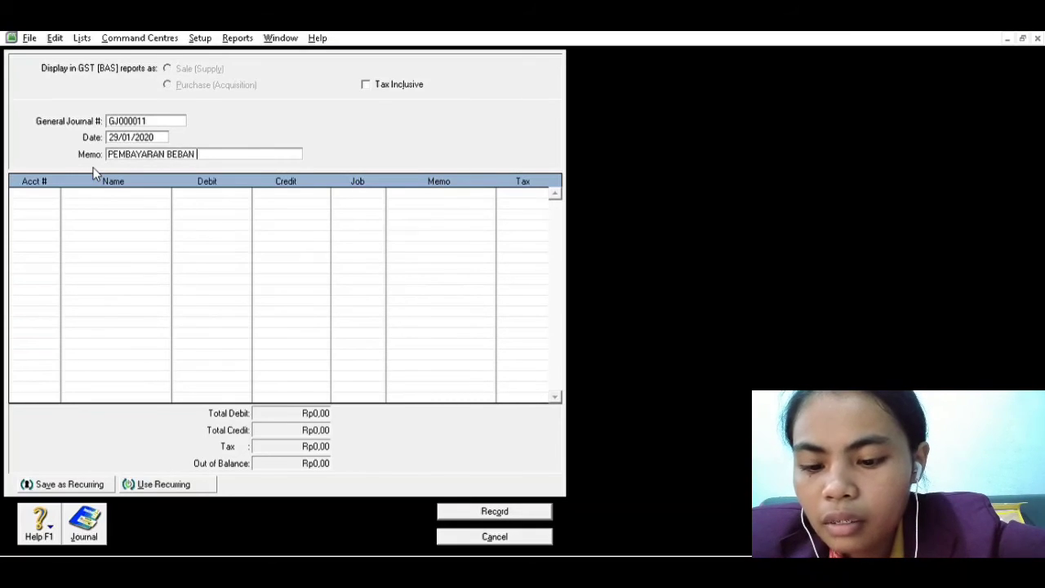
text(GAJI,)
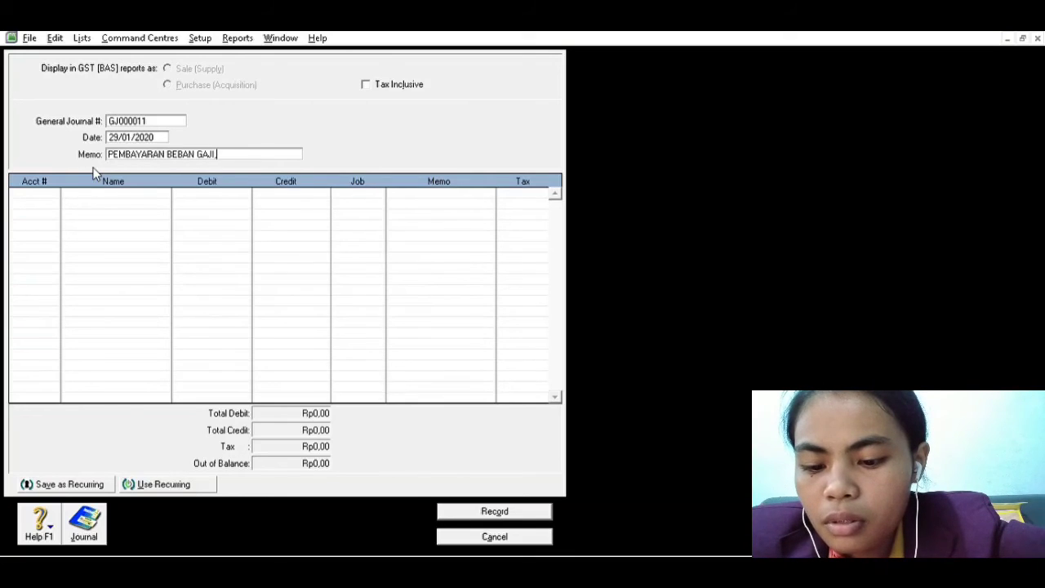
text(LISTRI)
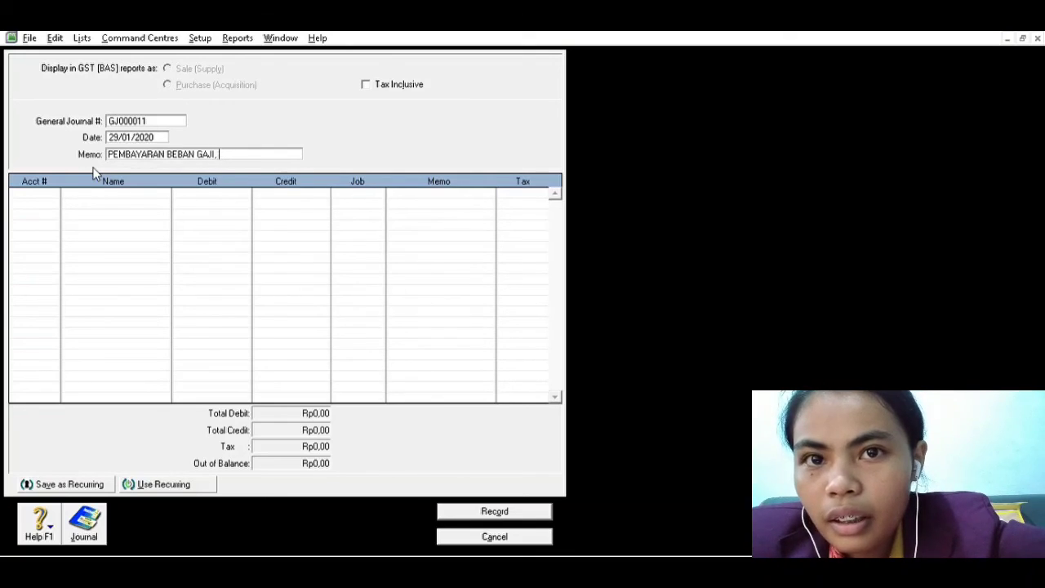
text(K)
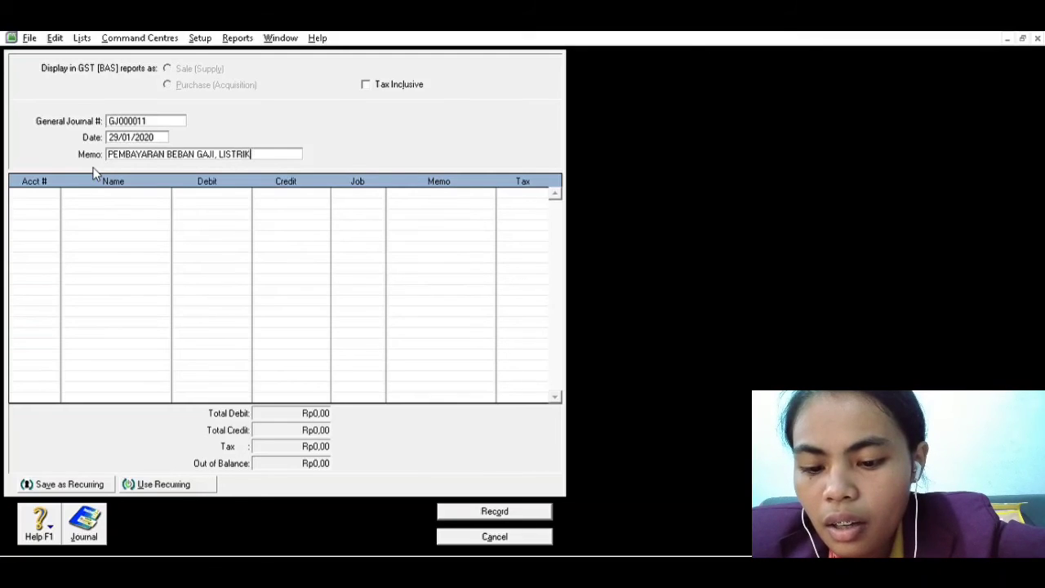
text( DAN ADM)
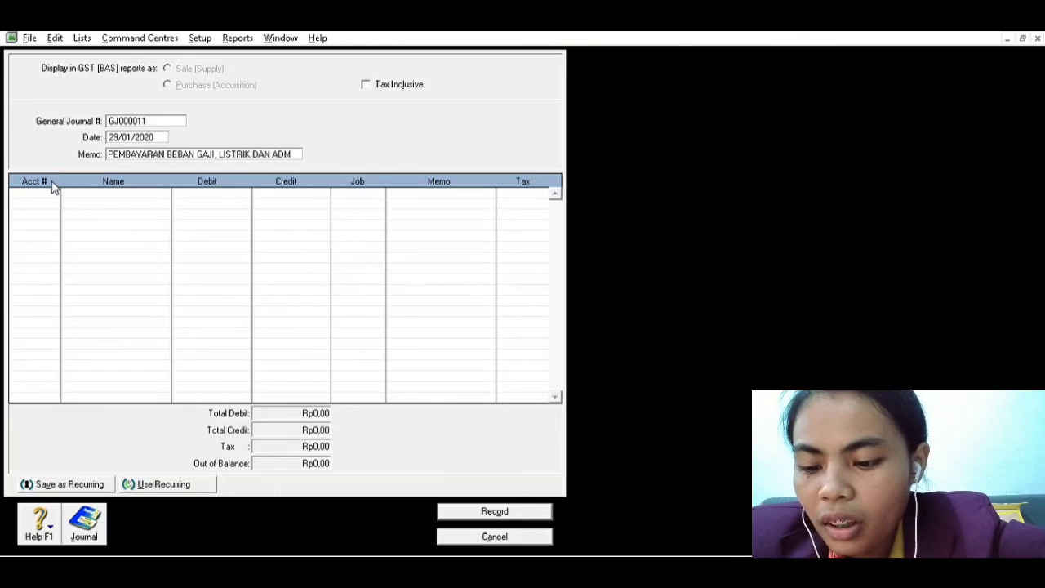
Debit account 6-6013 (BEBAN GAJI) with 20.000.000,00 on the first line of the expense payment entry
key(Tab)
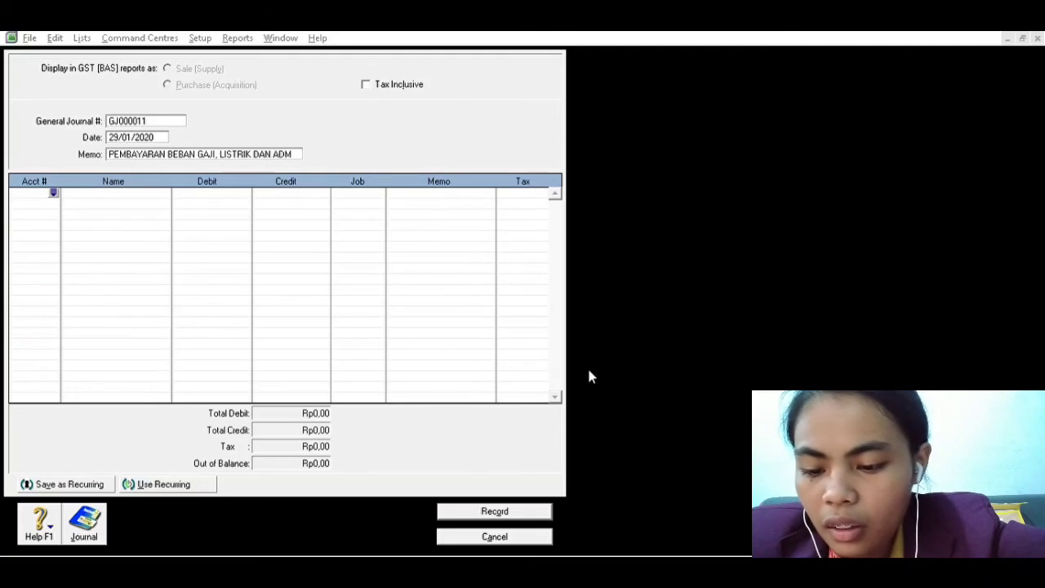
click(603, 385)
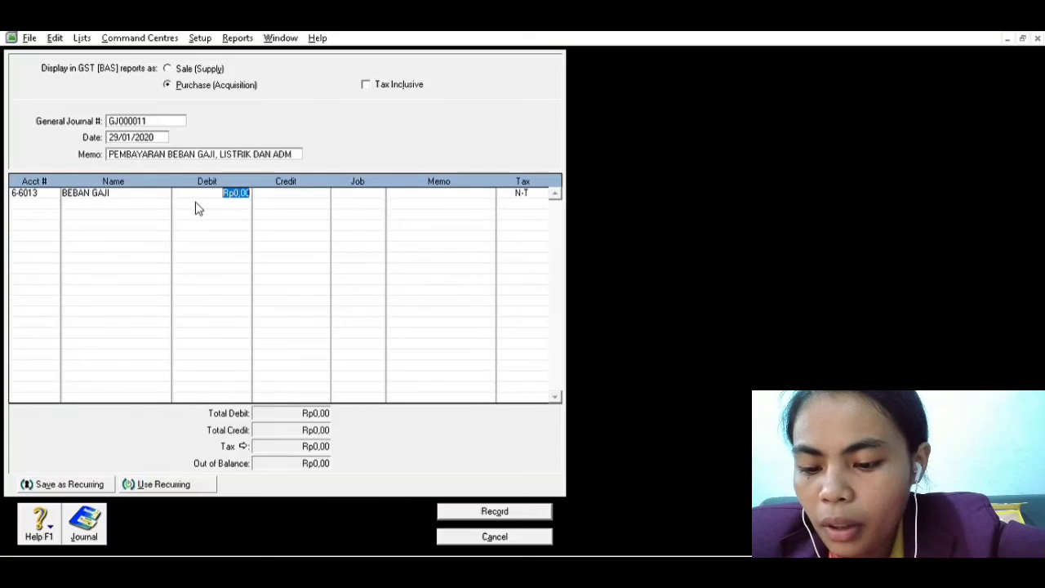
text(20.0)
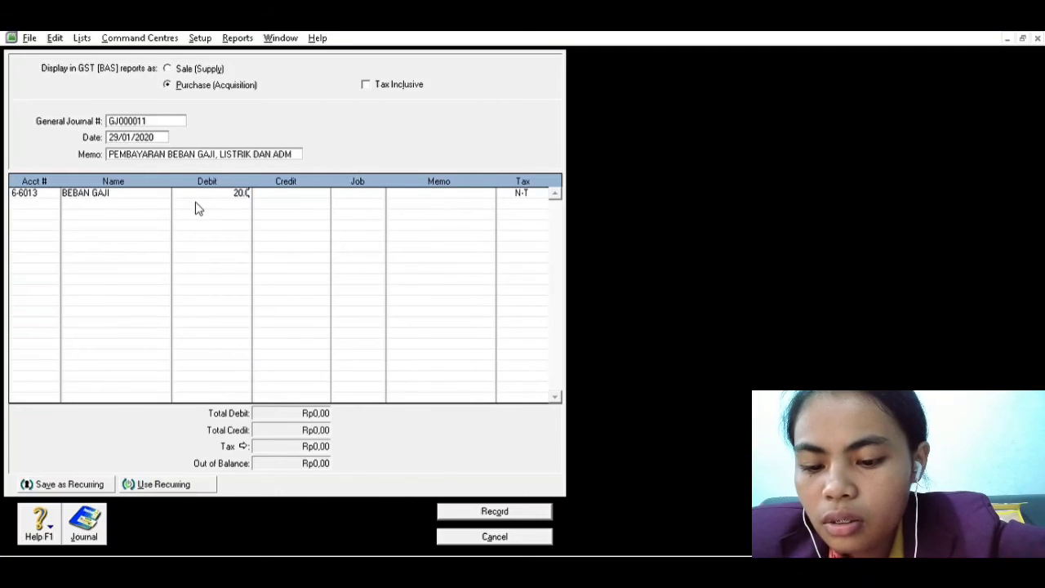
text(00.000,0)
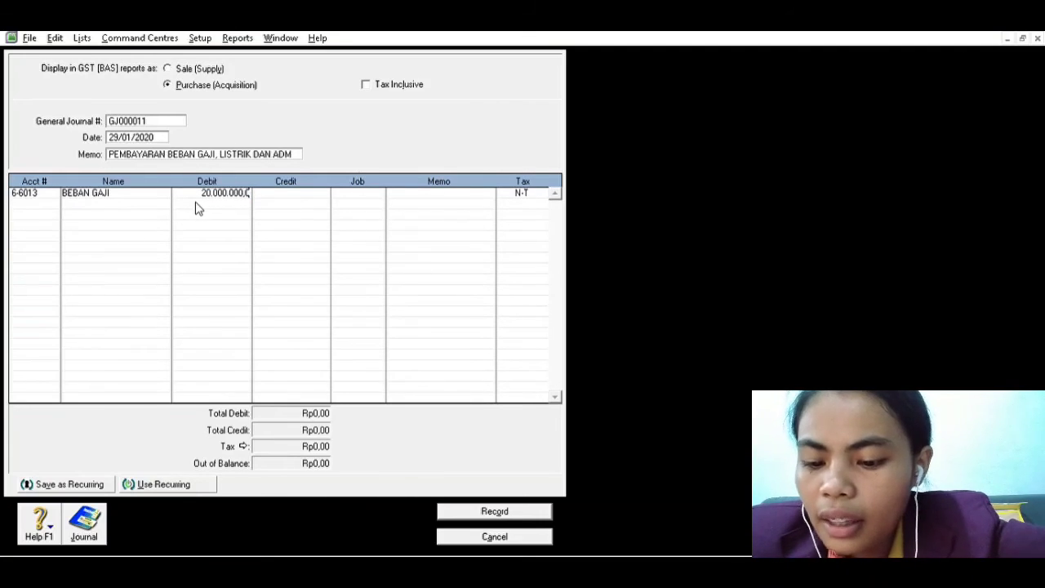
key(Tab)
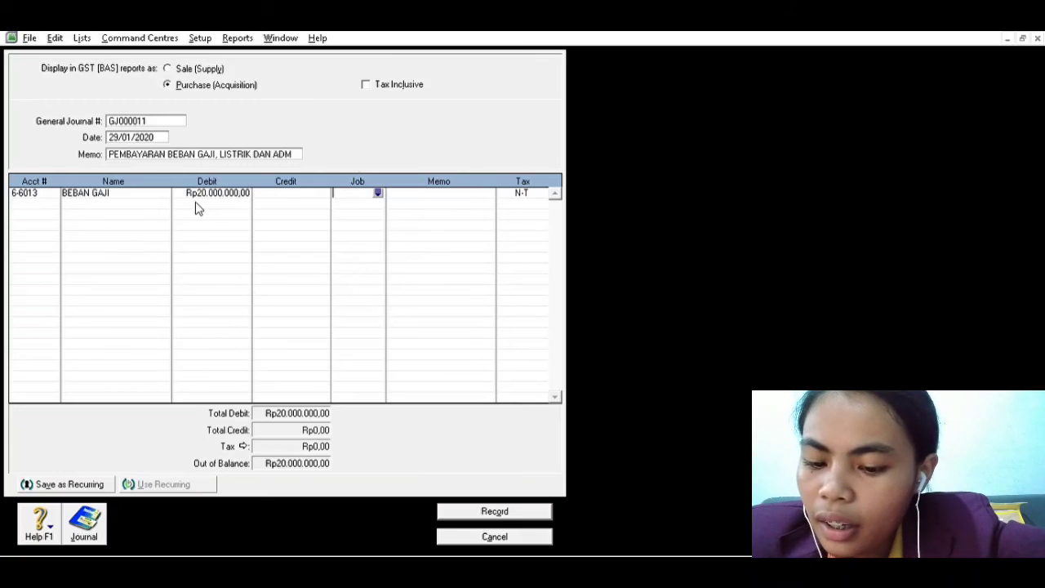
Debit account 6-6014 (BEBAN LISTRIK) with 7.000.000,00 on the second line of the expense payment entry
click(50, 202)
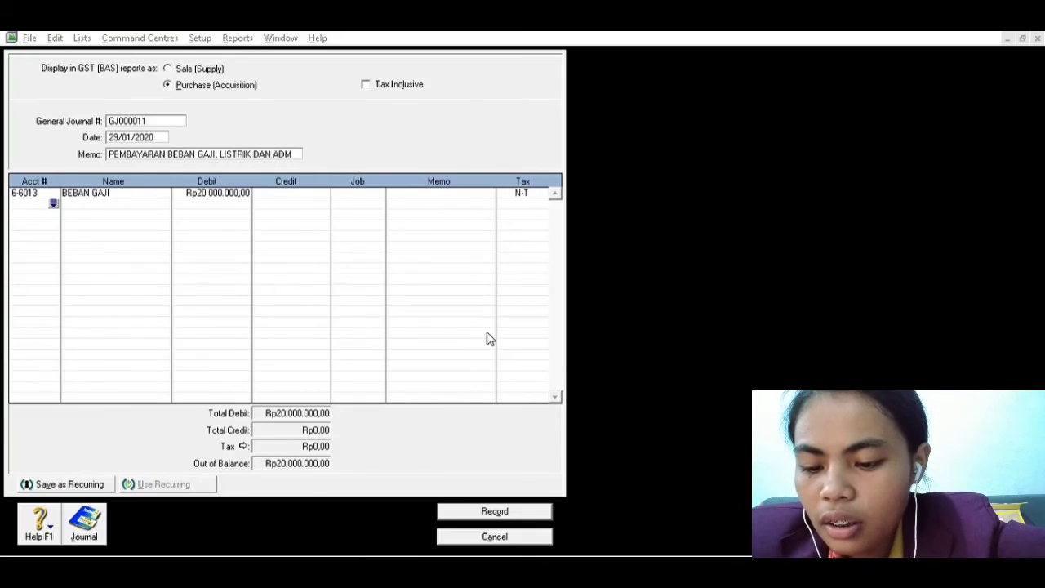
click(595, 380)
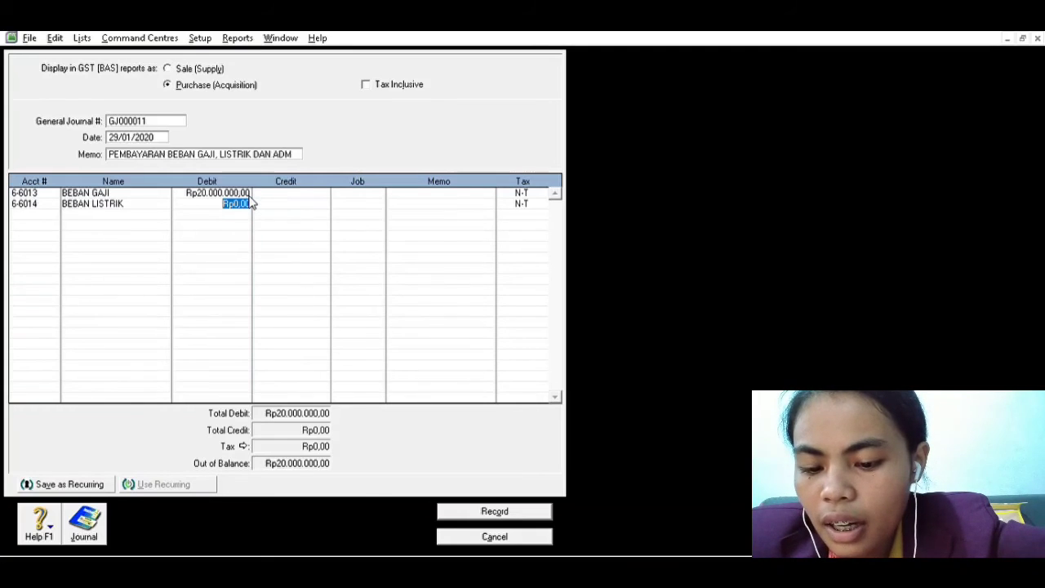
text(7.000.000,0)
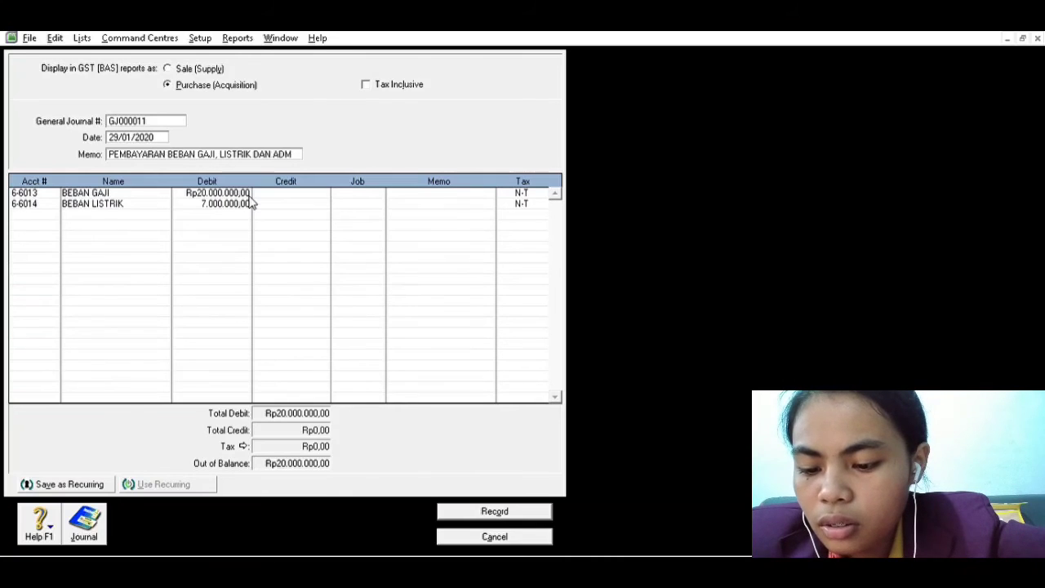
key(Tab)
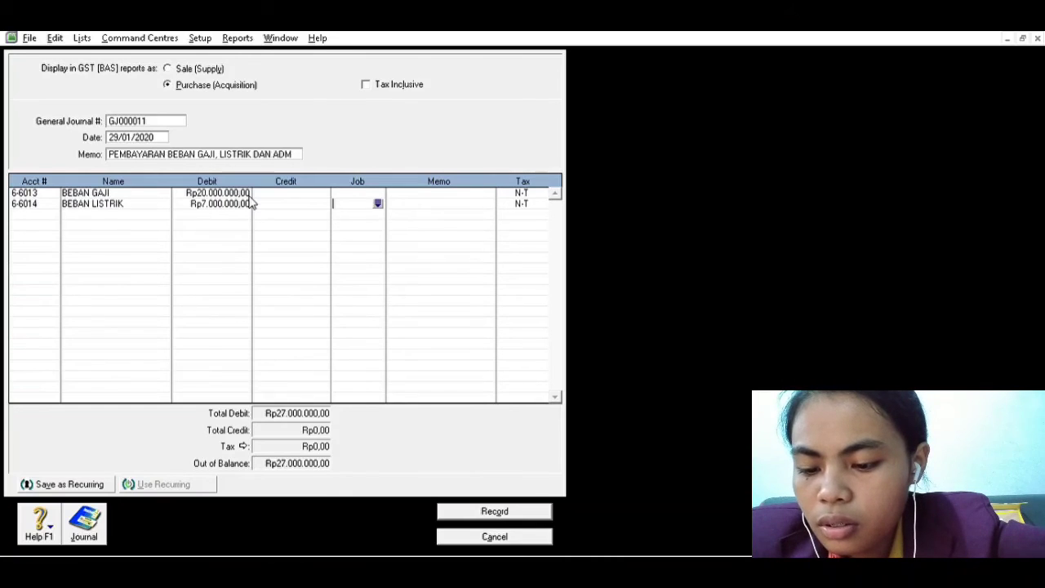
Debit account 6-6015 (BEBAN ADM) with 2.400.000,00 on the third line of the expense payment entry
click(35, 212)
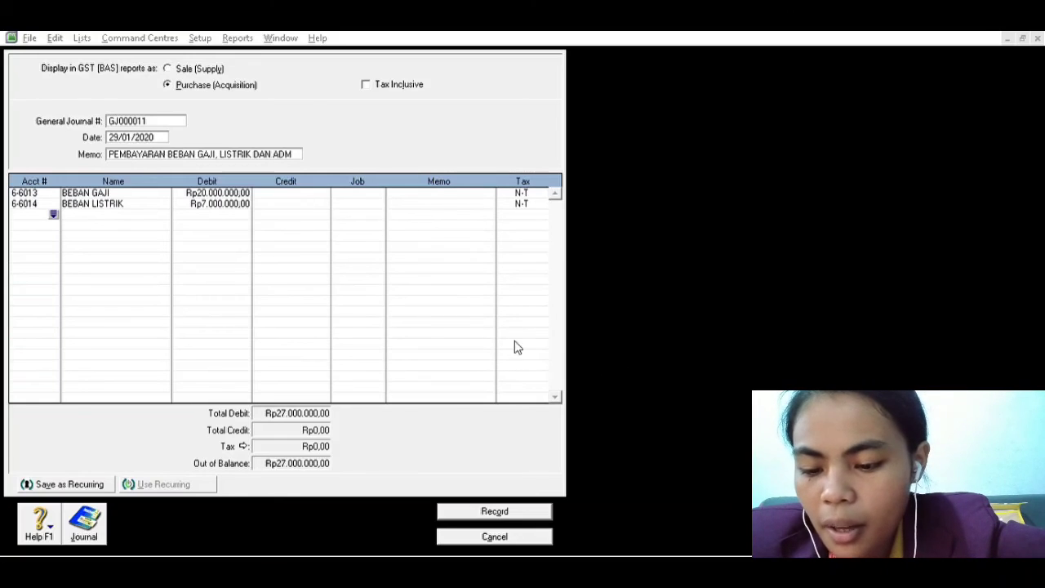
click(584, 374)
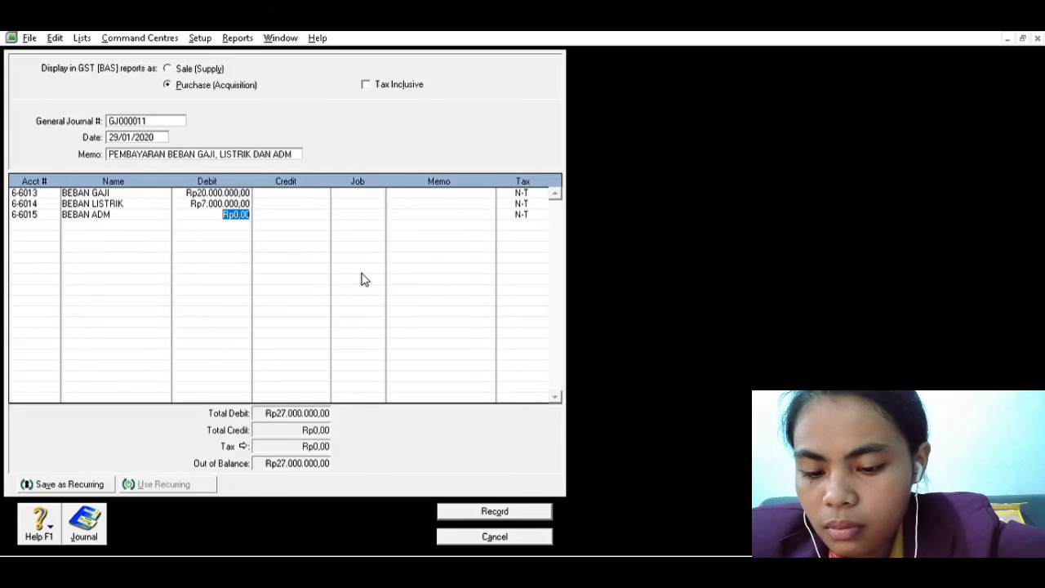
text(2.)
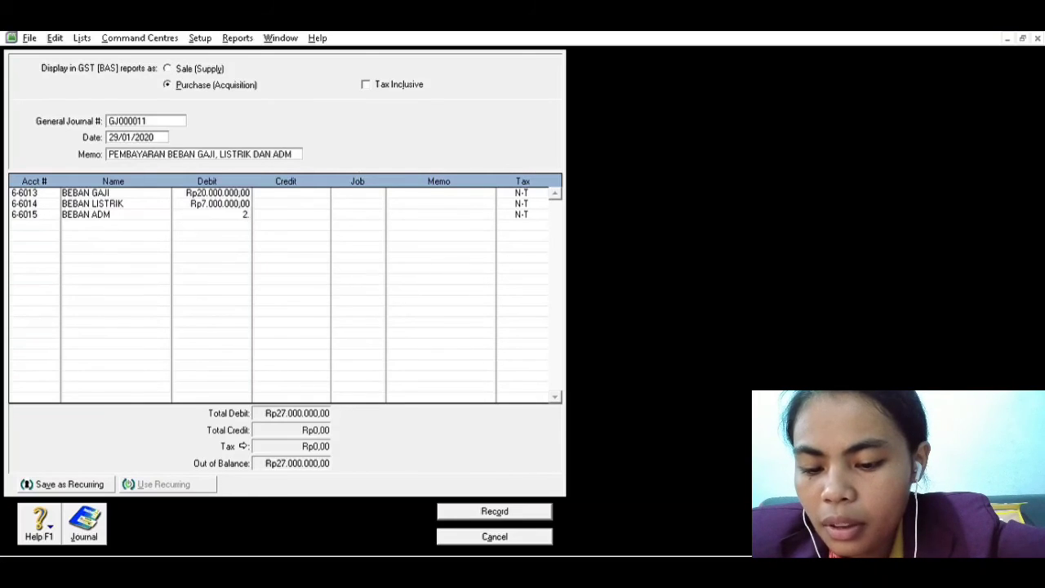
text(400.)
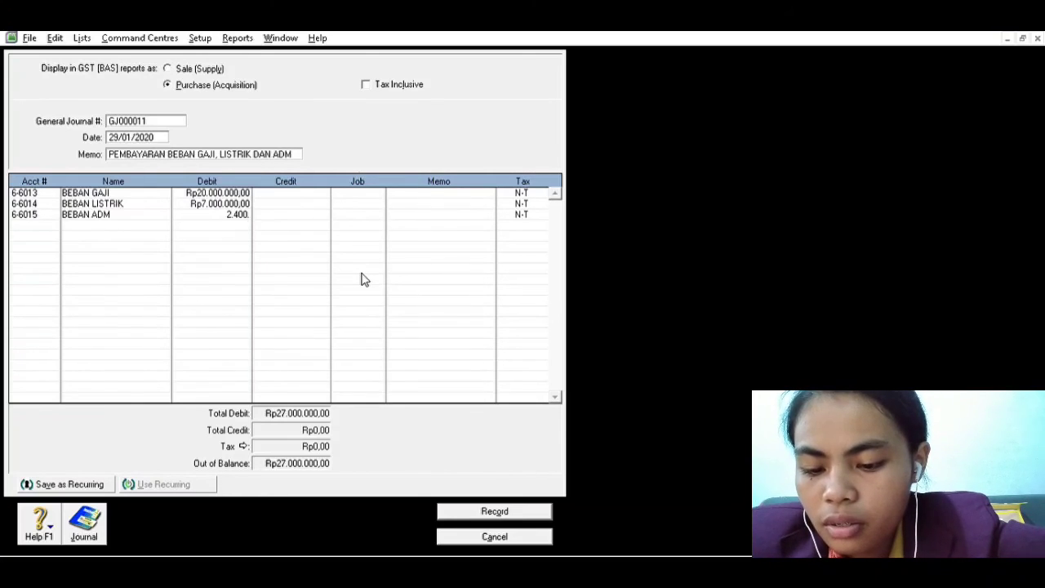
text(000)
text(,00)
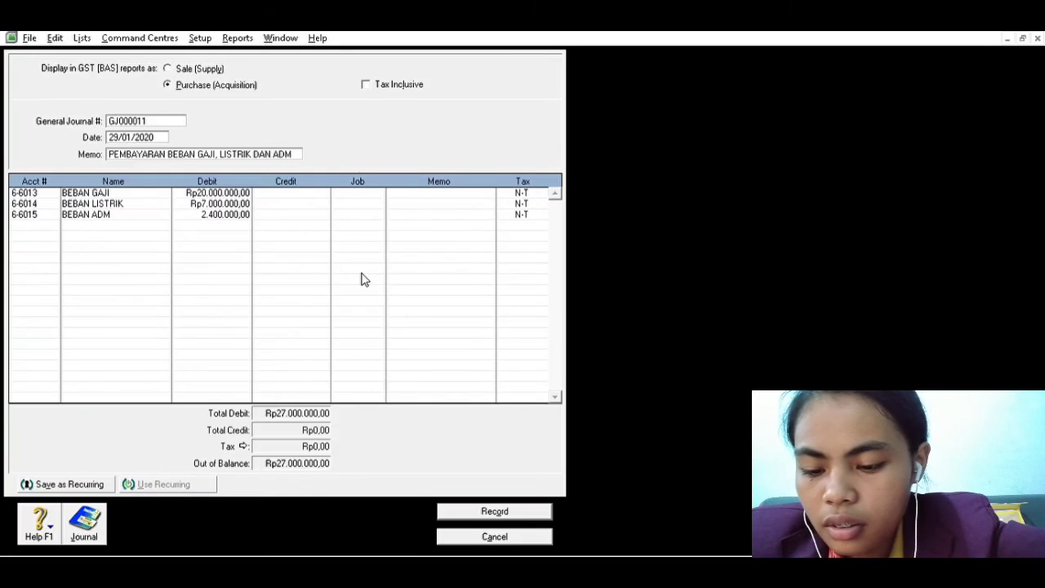
key(Tab)
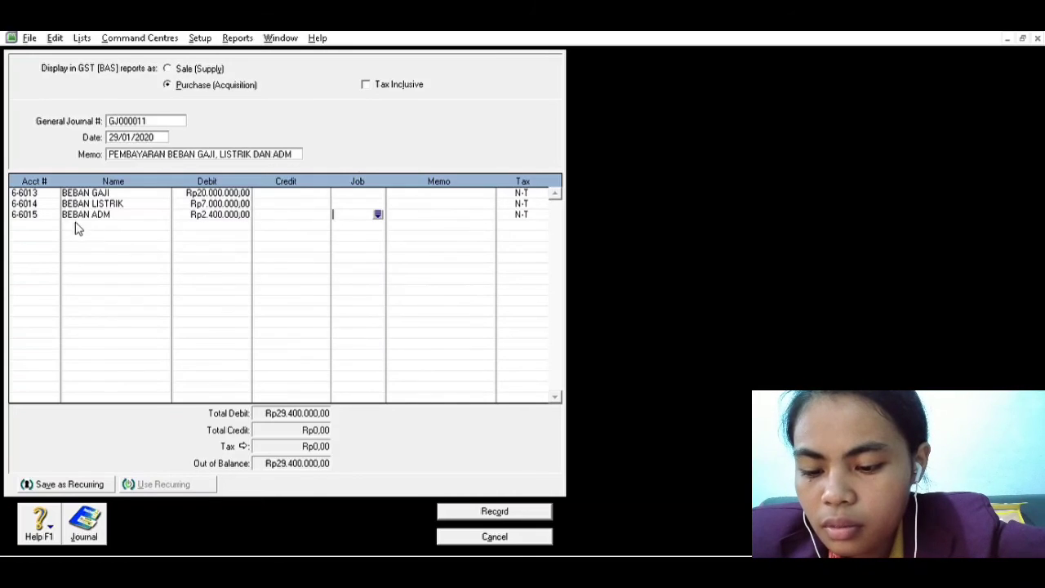
Credit account 1-1011 (KAS) with 29.400.000,00 on the fourth line and record the expense payment entry
click(45, 225)
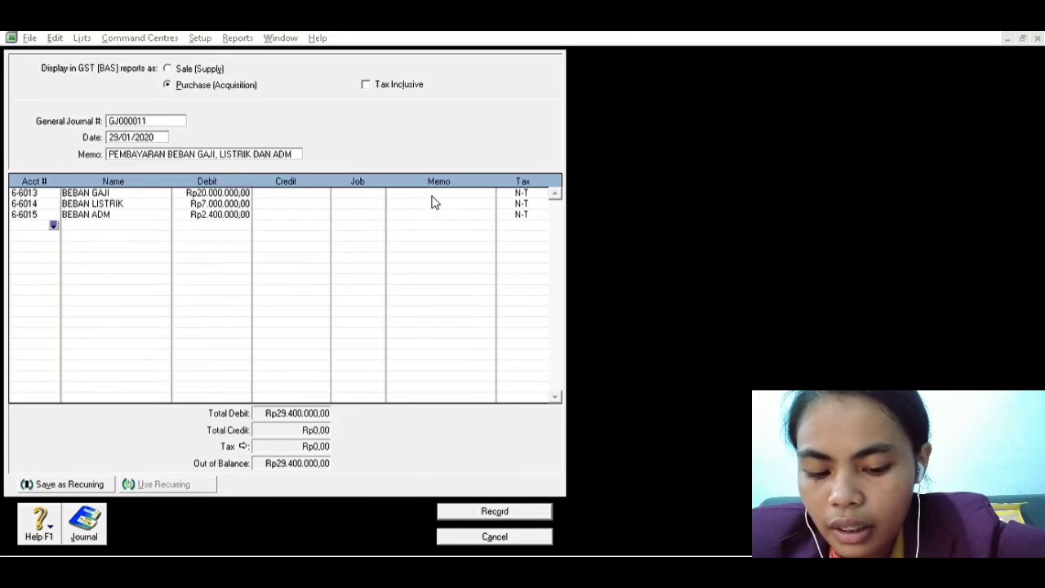
text(1-1011)
key(Tab)
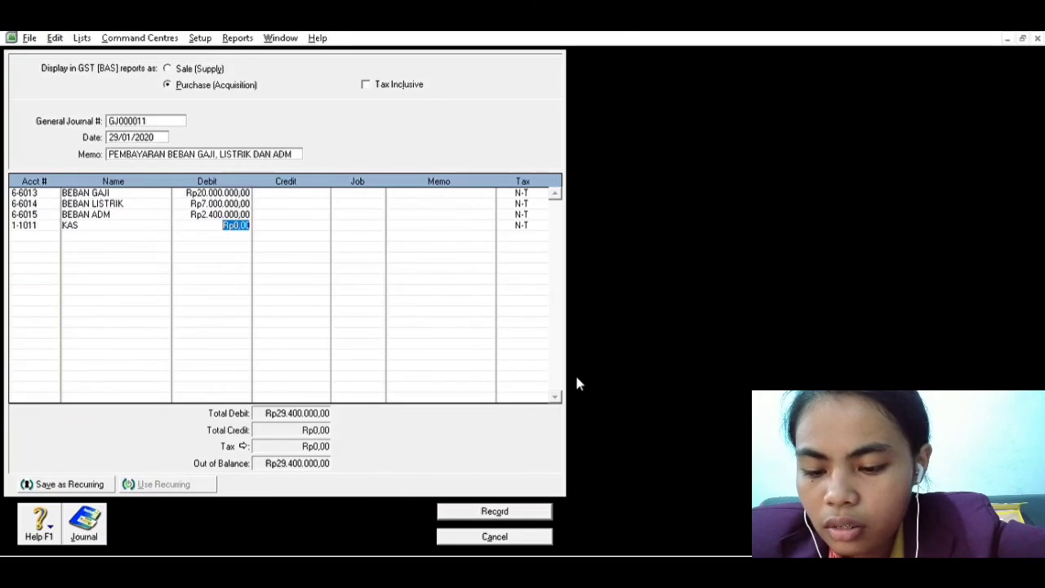
key(Tab)
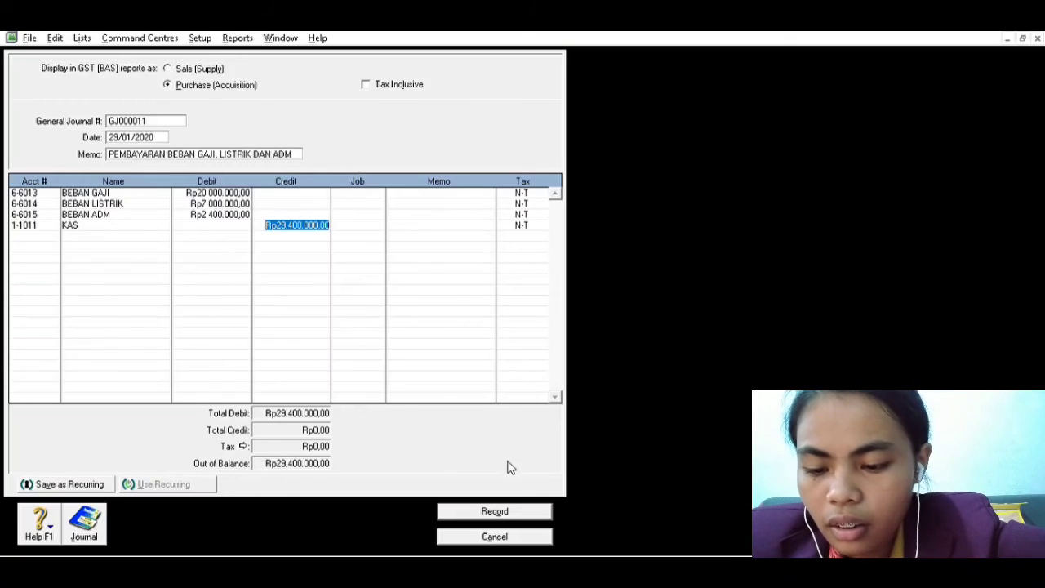
click(505, 506)
Check the next transaction in the Word list and set the new journal entry's date to 30/01/2020
key(alt+Tab)
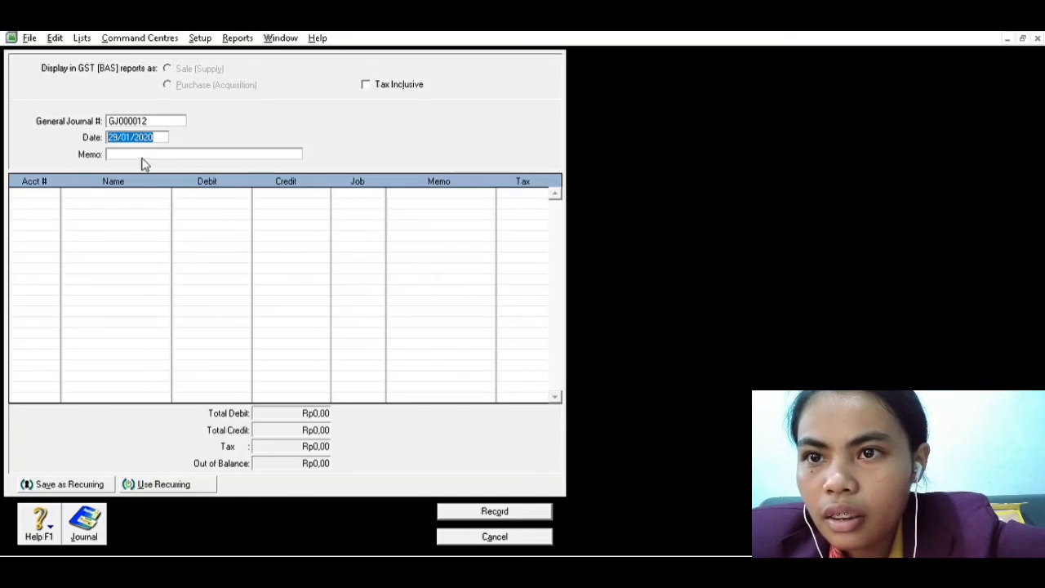
click(123, 137)
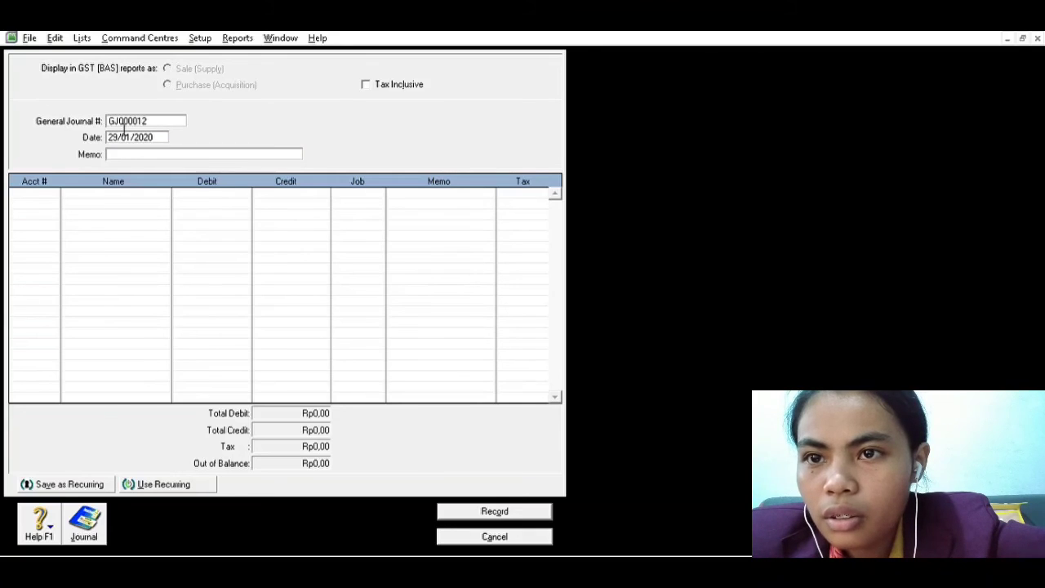
key(BackSpace)
key(BackSpace)
text(30)
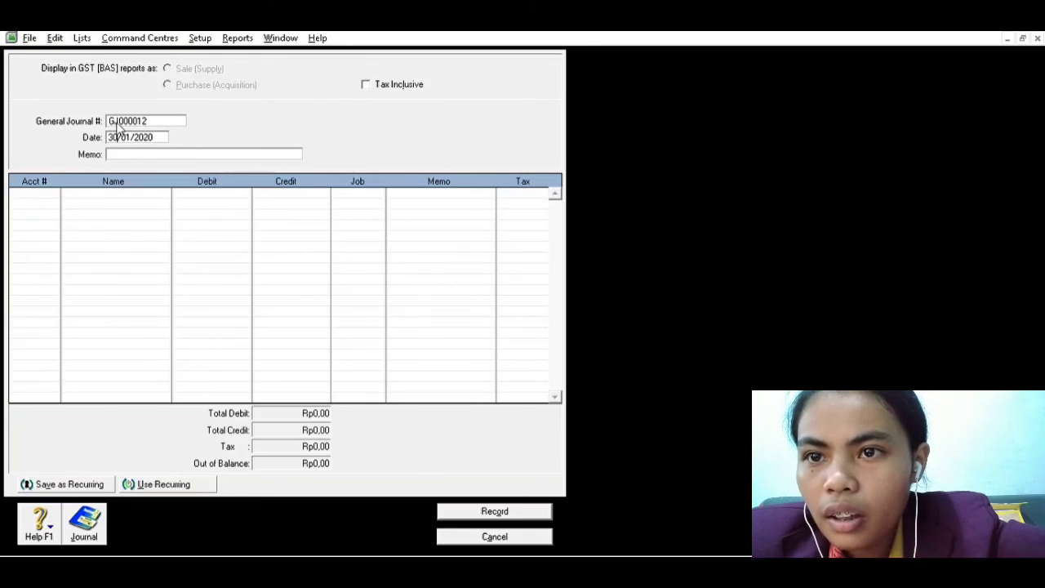
key(Tab)
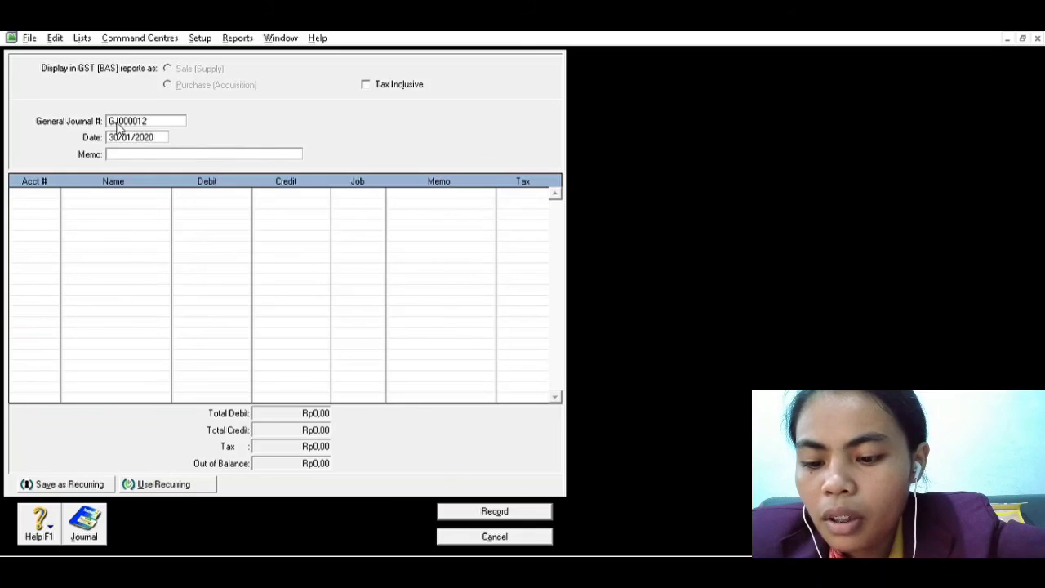
Enter PEMBAYARAN HUTANG as the memo of the 30/01/2020 journal entry
text(PE)
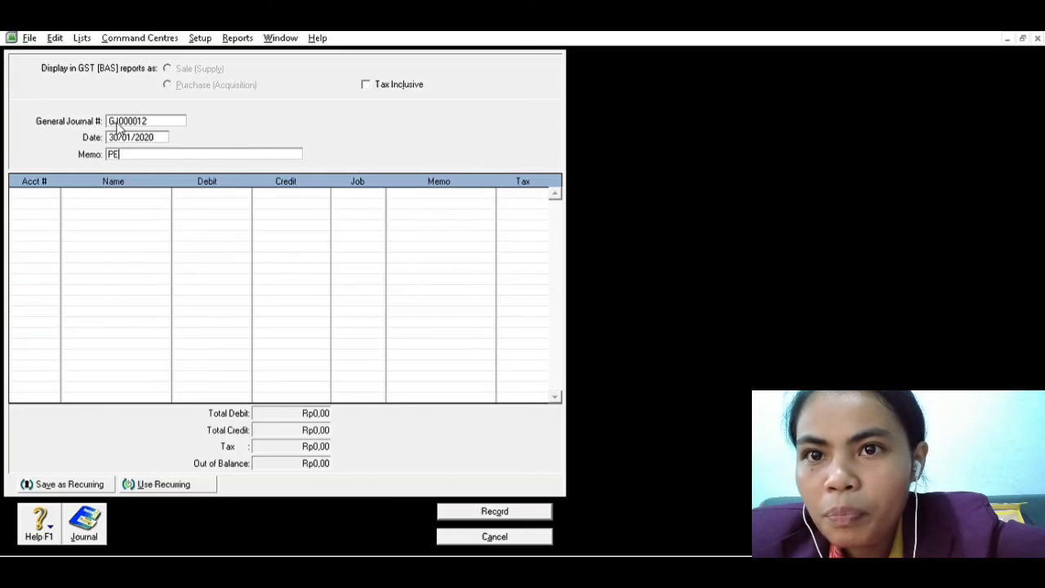
text(MBAYARAN)
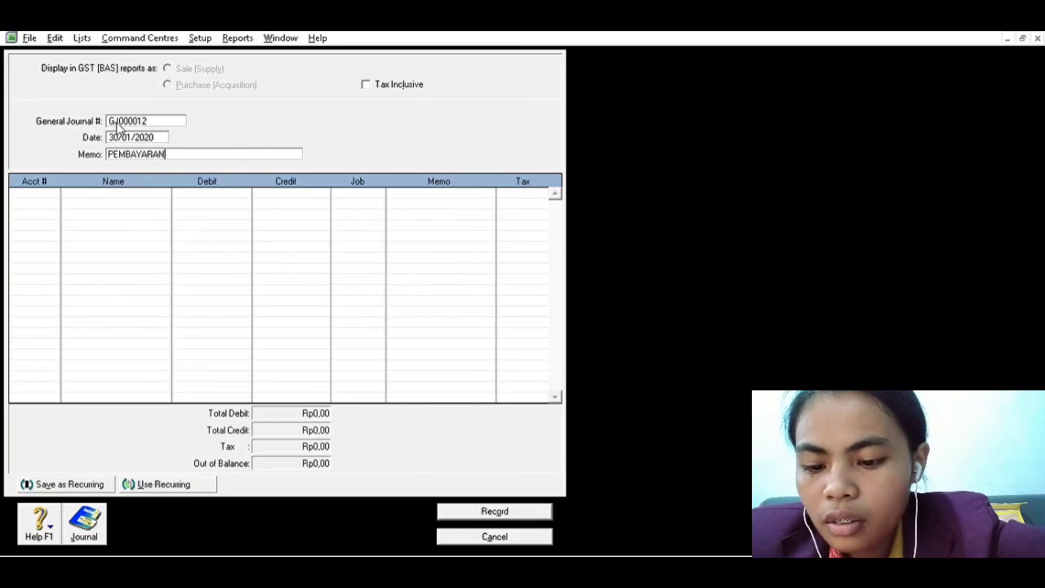
text( HU)
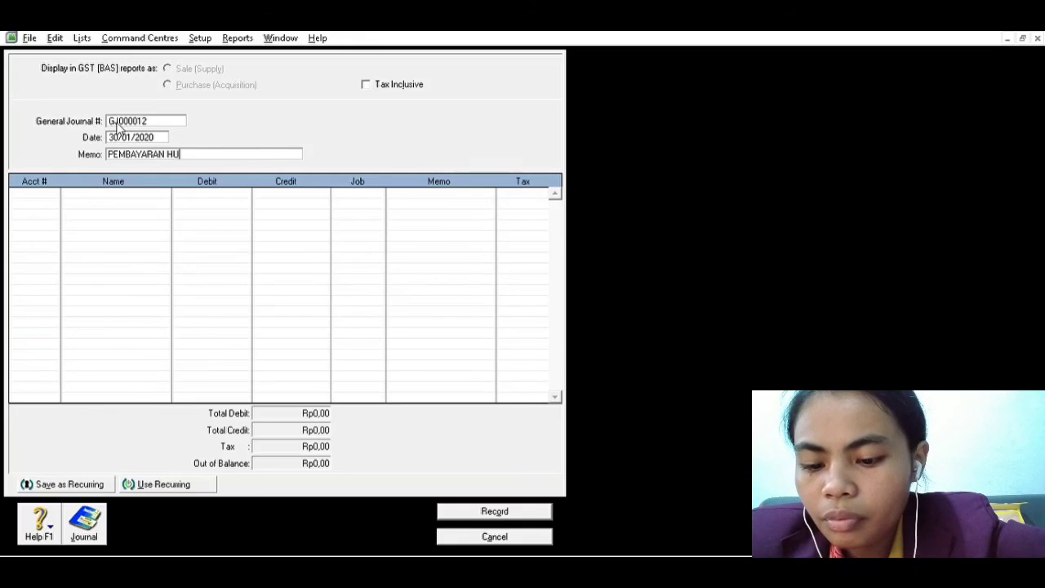
text(TANG)
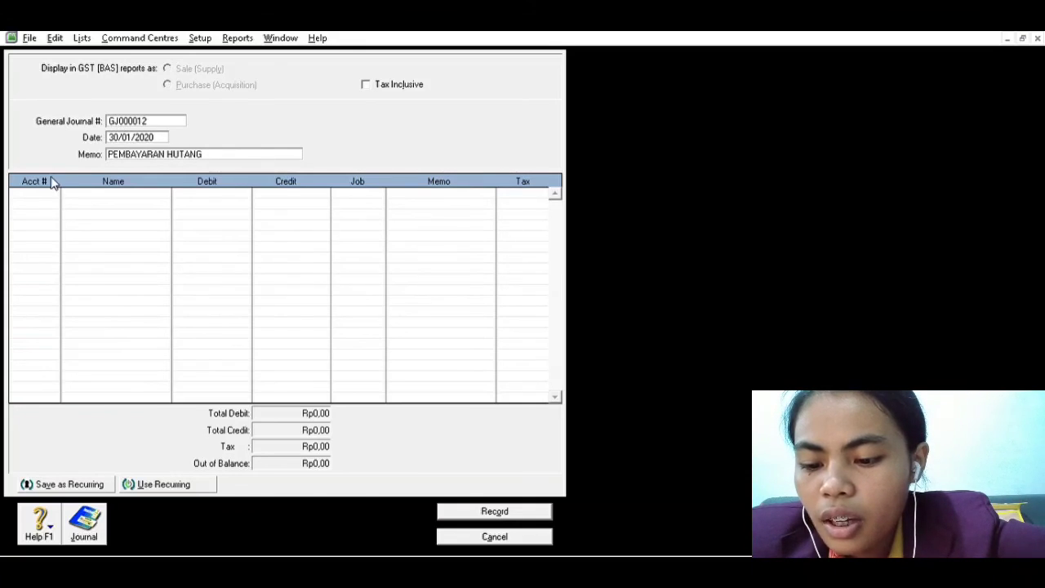
key(Tab)
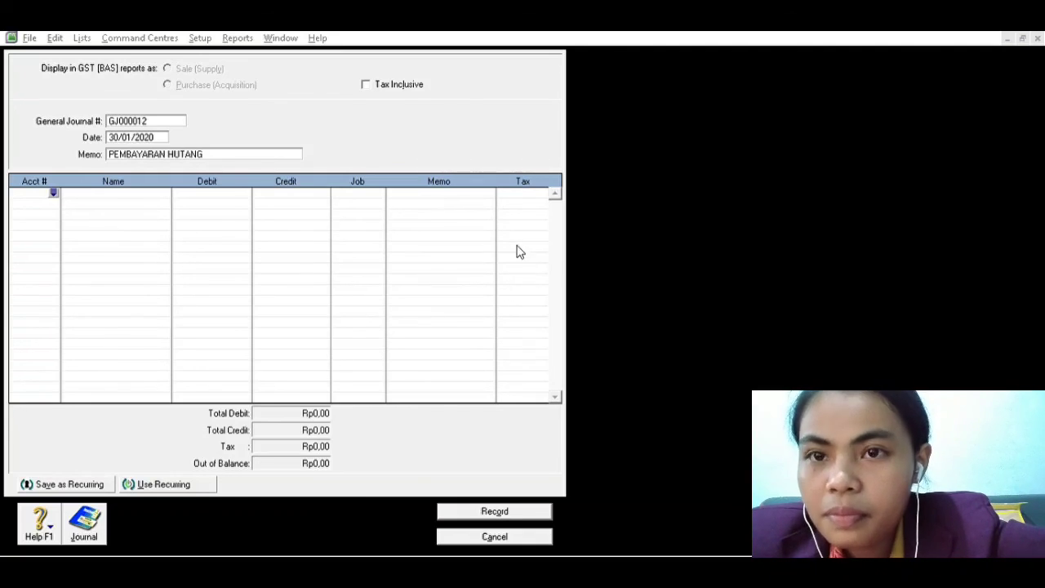
Debit account 2-2011 (HUTANG USAHA) with 33.000.000,00 on the first line of the debt payment entry
click(597, 379)
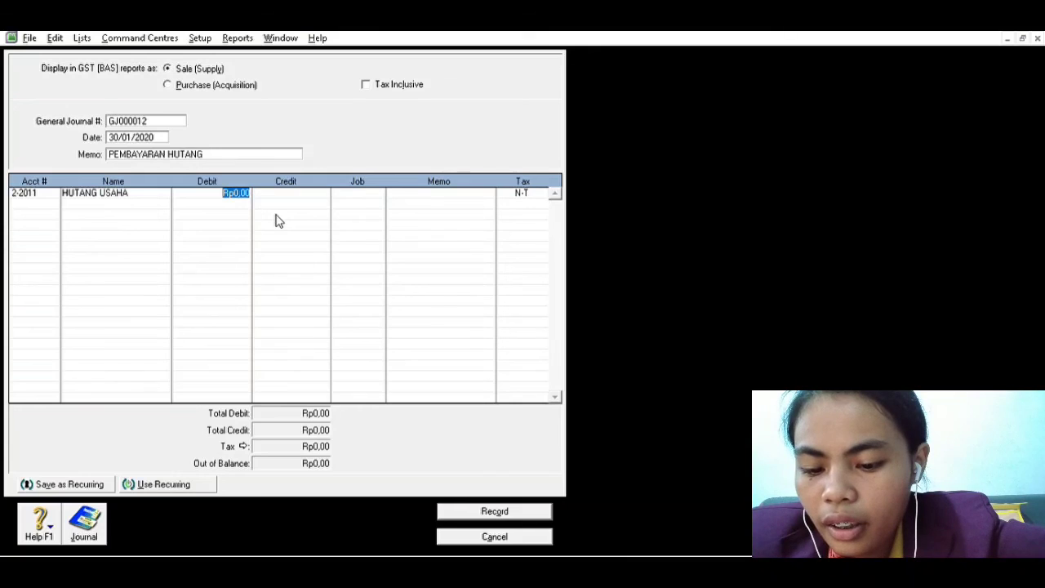
text(5)
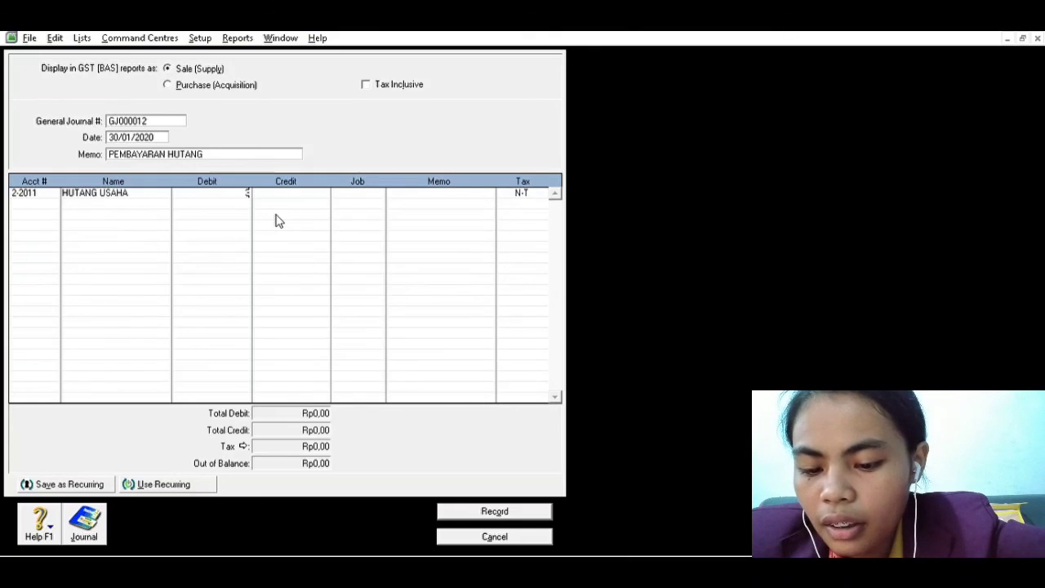
text(3)
text(.000)
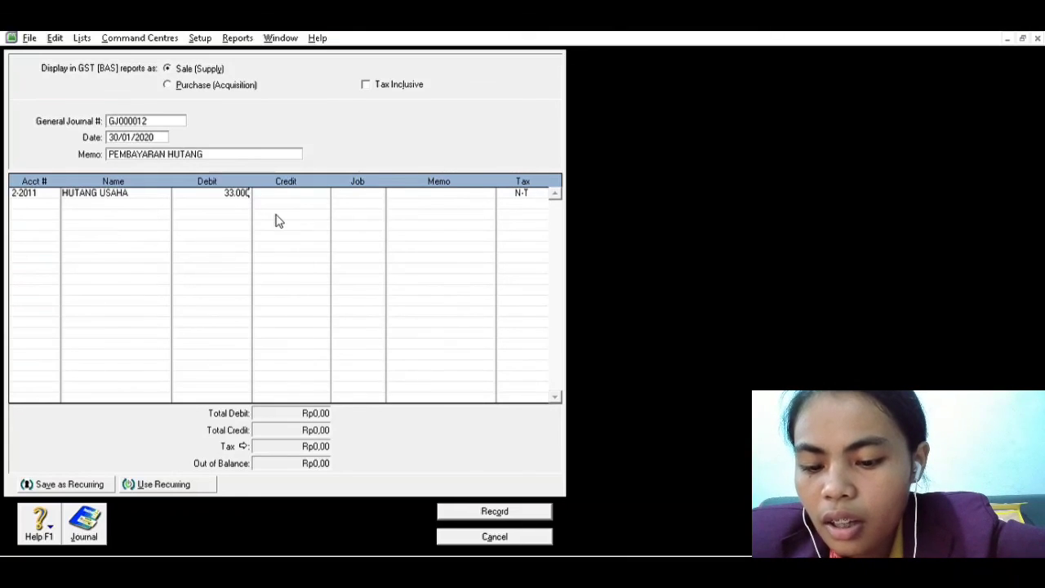
text(,0000,00)
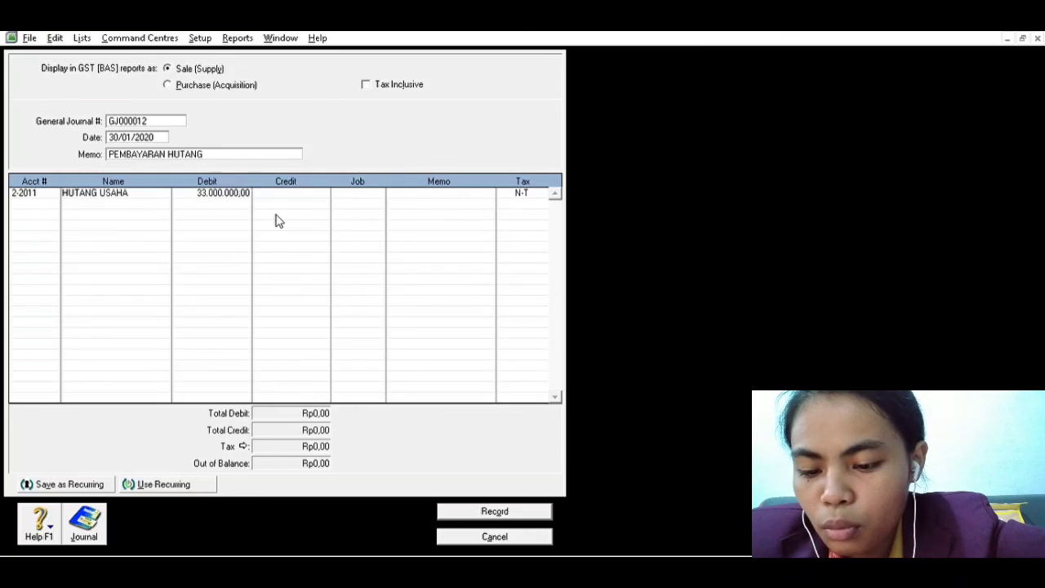
key(Tab)
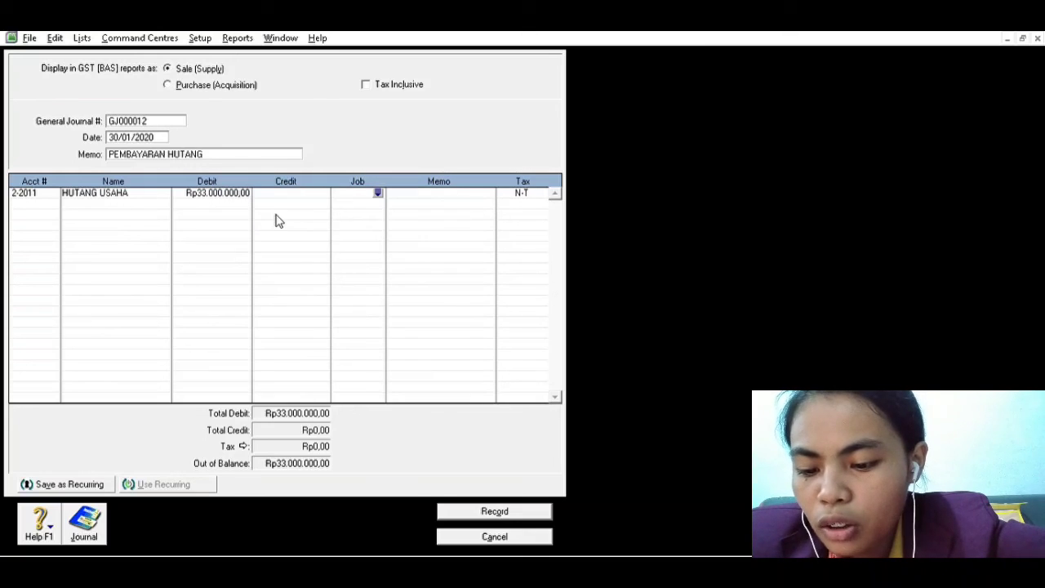
Credit account 1-1011 (KAS) with 33.000.000,00 on the second line and record the debt payment entry
click(49, 194)
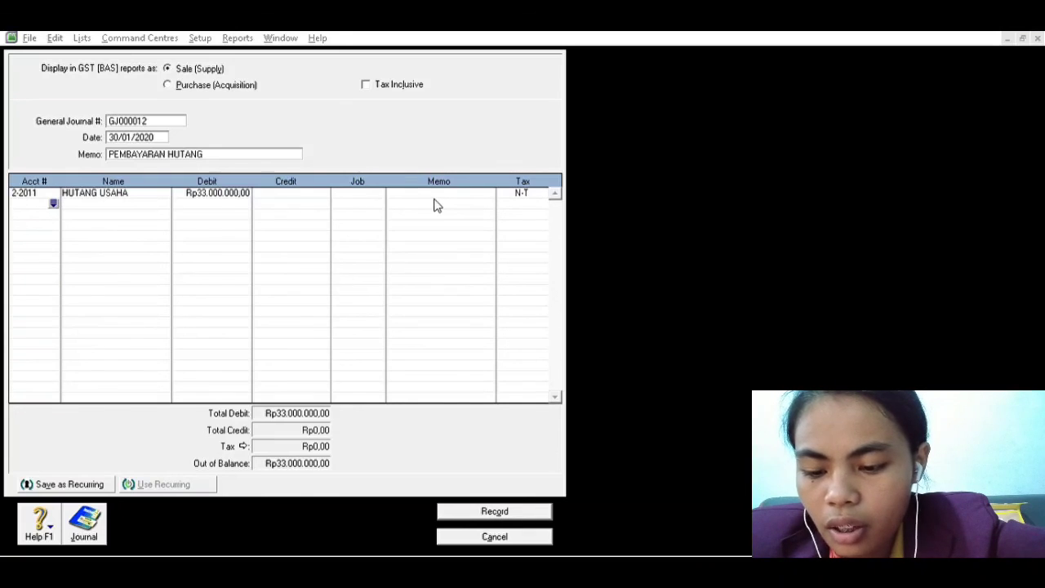
click(604, 385)
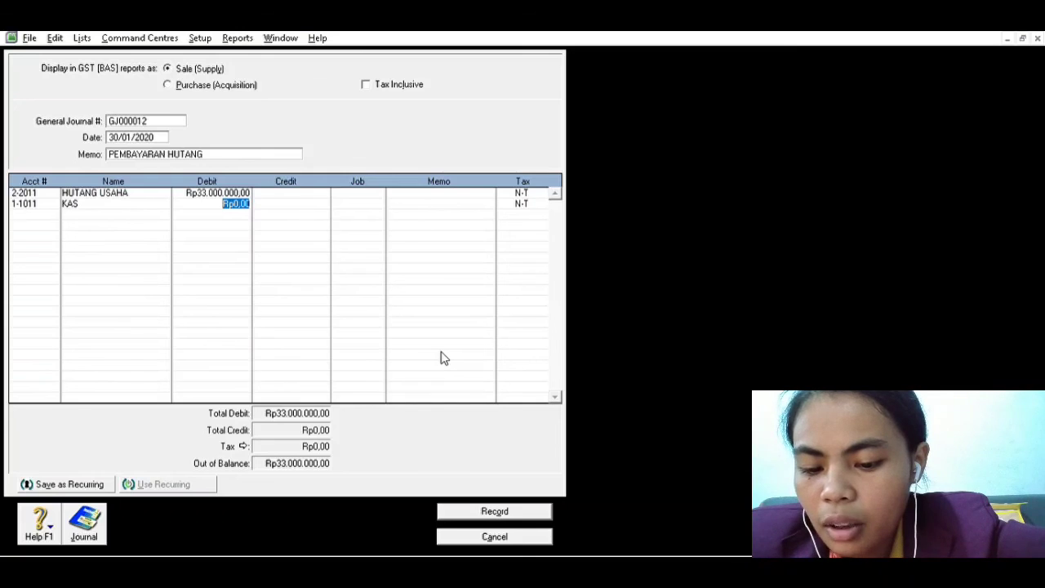
key(Tab)
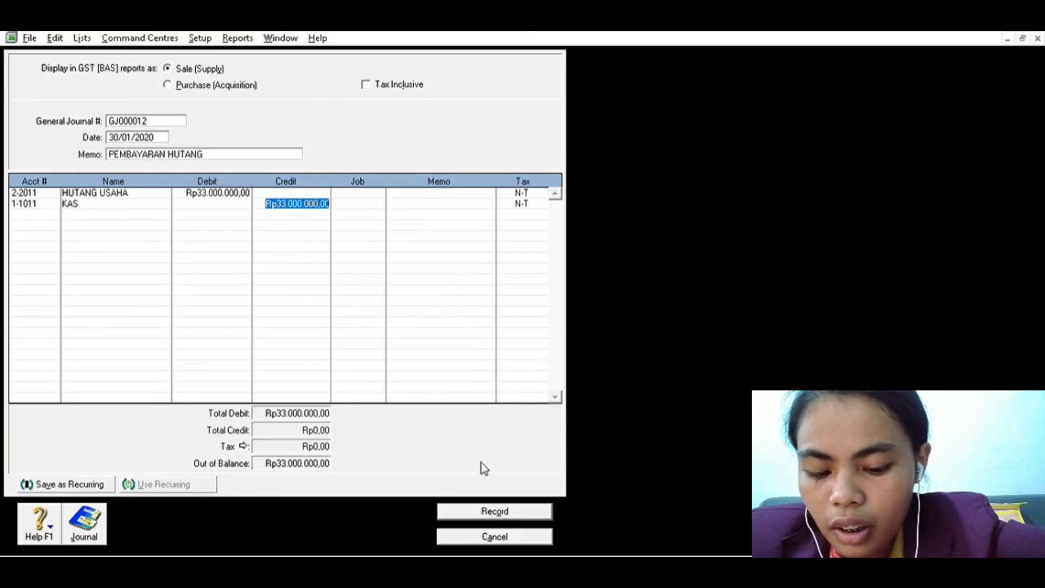
click(504, 500)
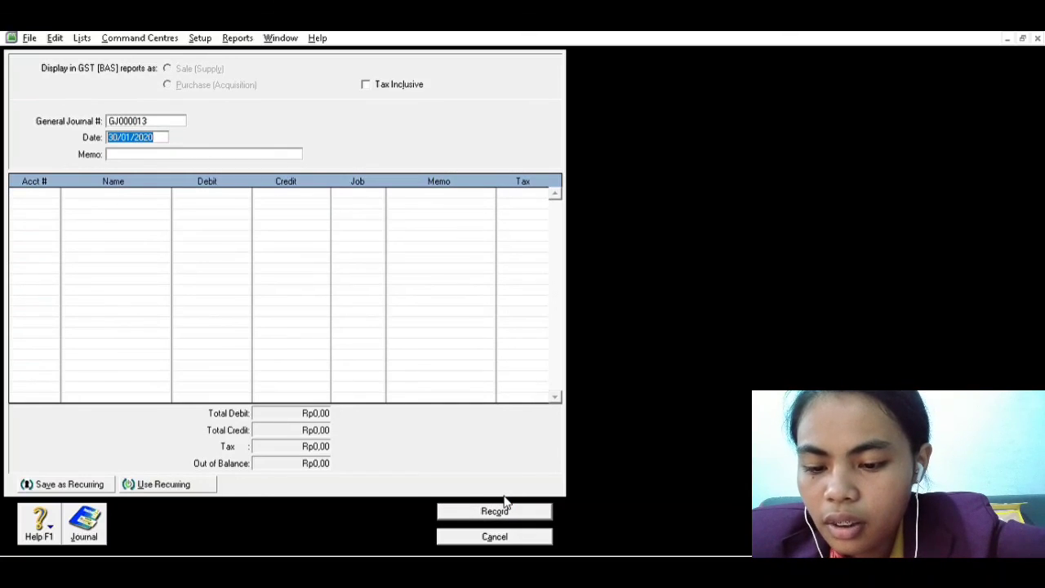
Leave the blank general journal entry and open the Transaction Journal from the Accounts command centre
key(alt+Tab)
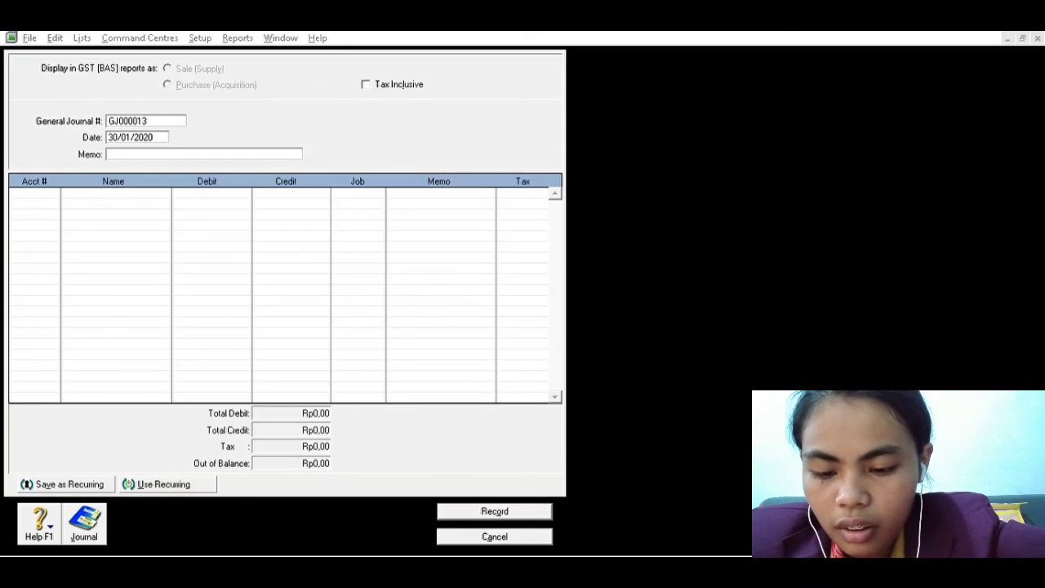
click(585, 535)
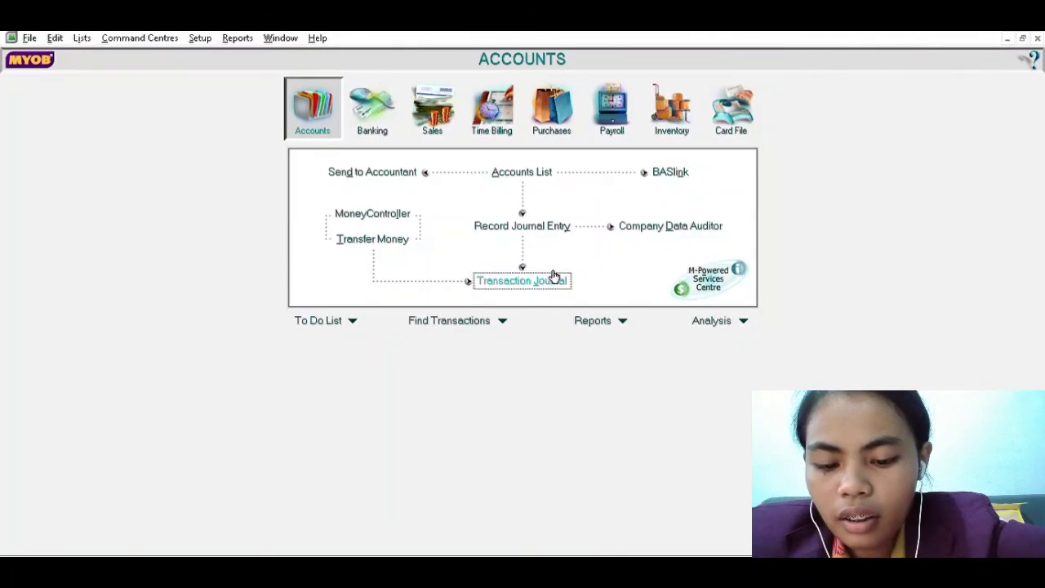
click(532, 281)
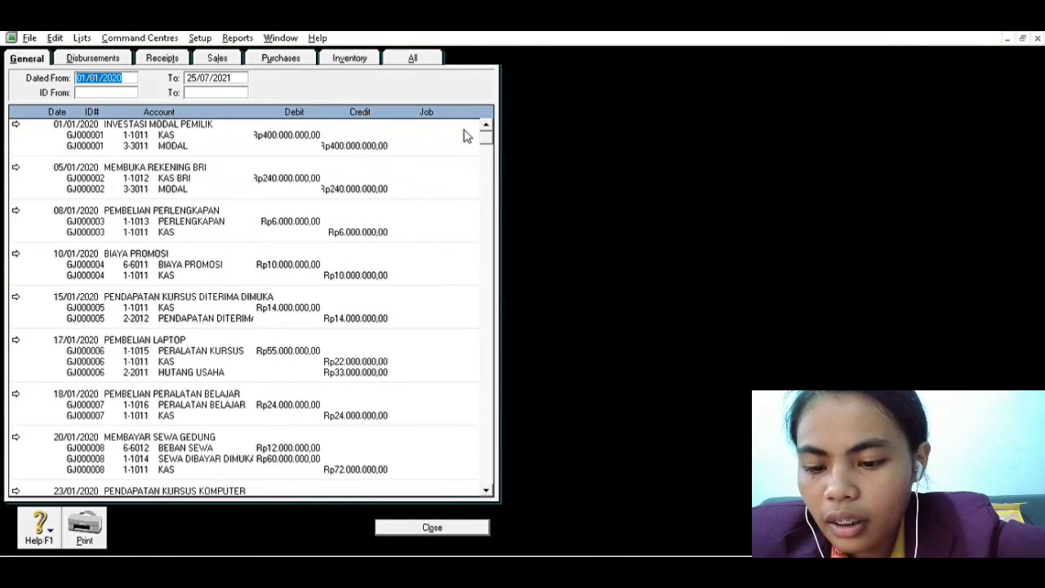
Set the end date of the general Transaction Journal's date range to 30/01/2020
click(137, 70)
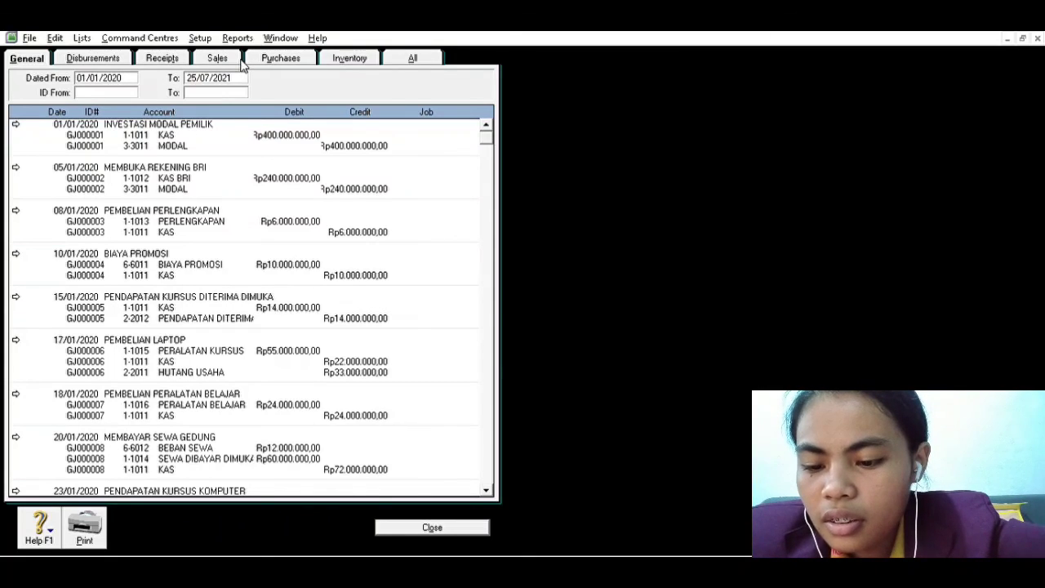
key(Tab)
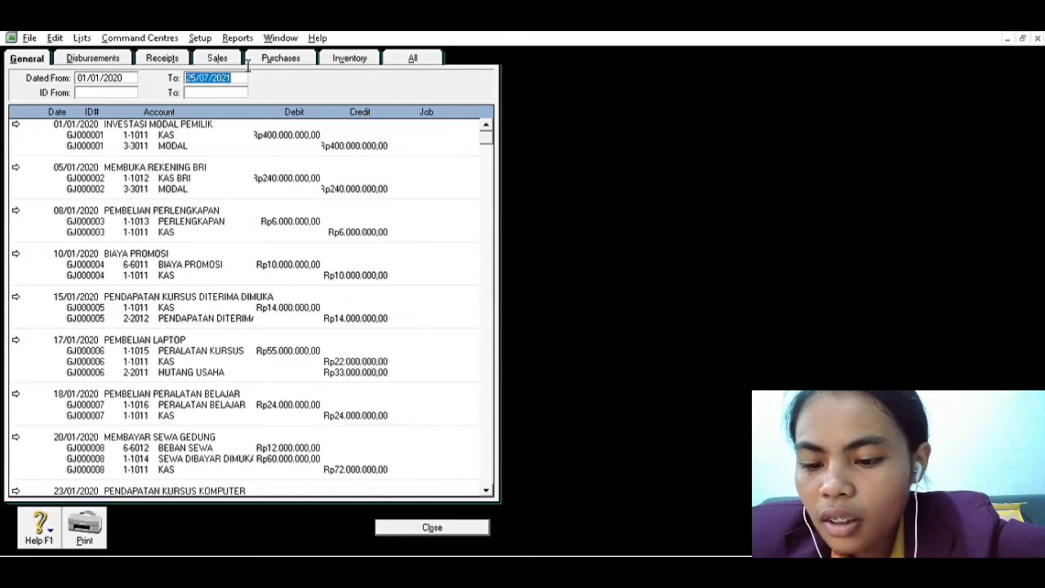
click(203, 73)
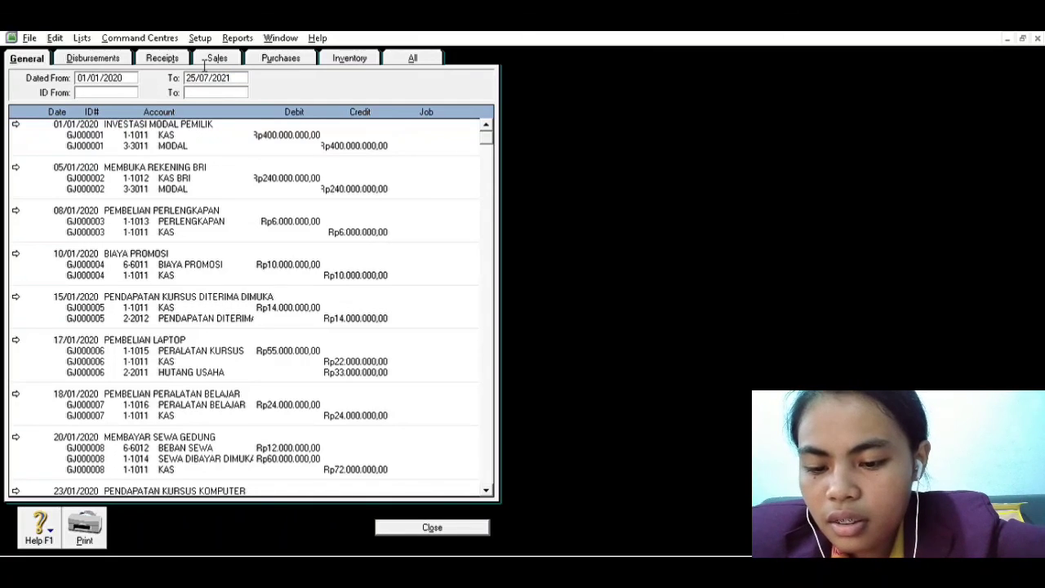
key(BackSpace)
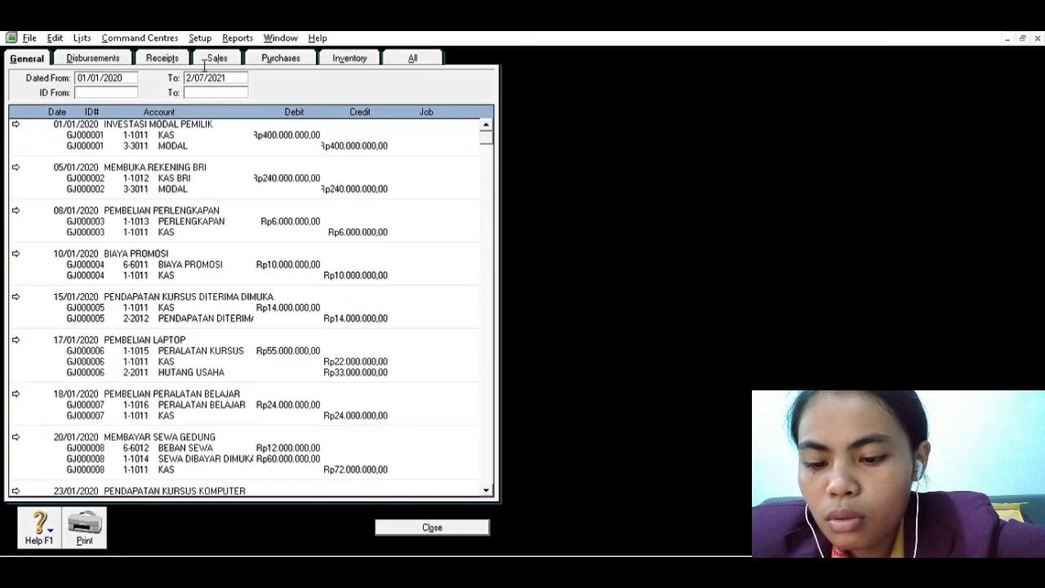
key(BackSpace)
text(30)
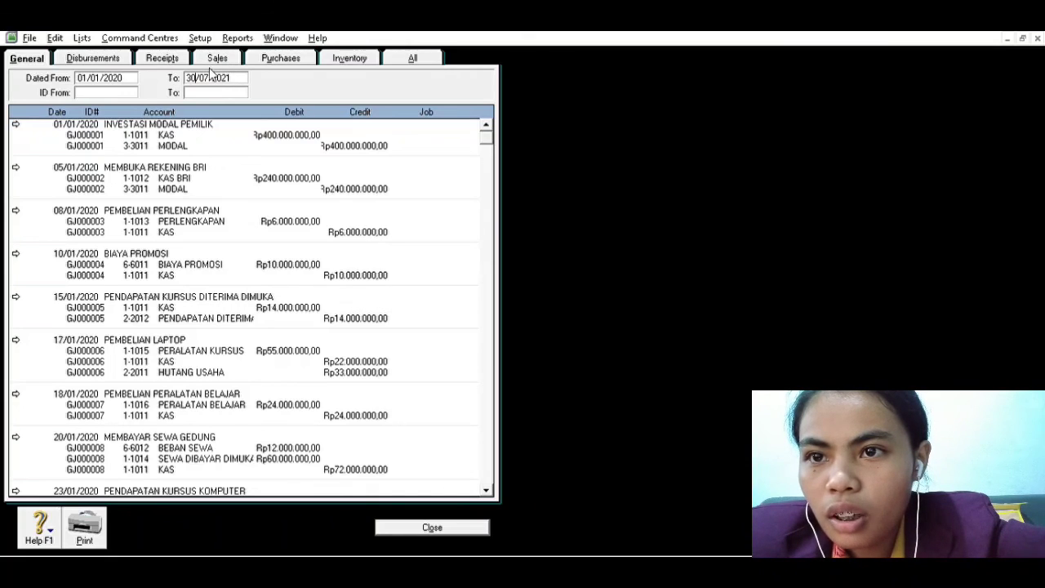
drag(219, 65, 276, 60)
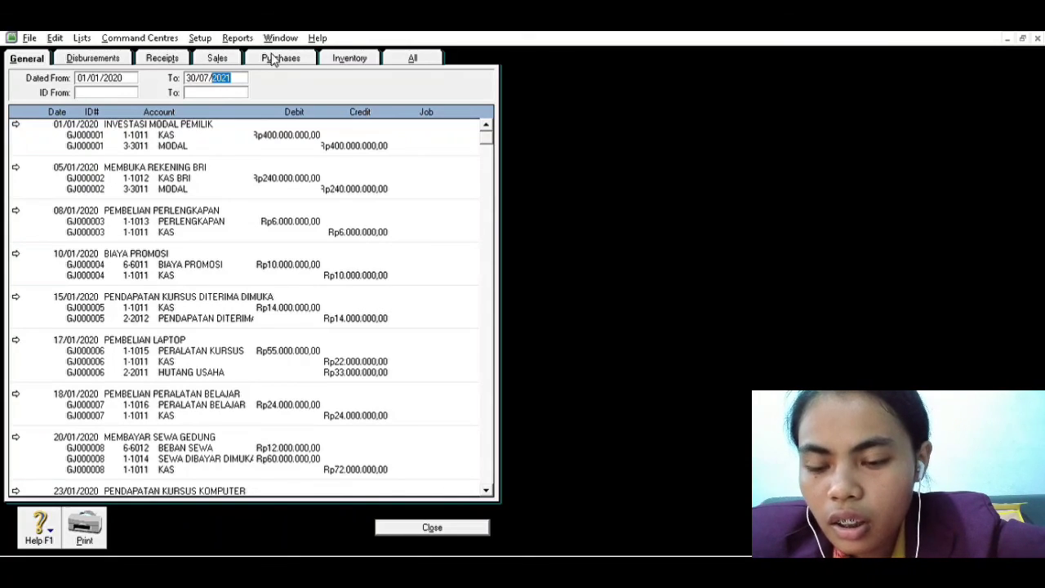
key(Left)
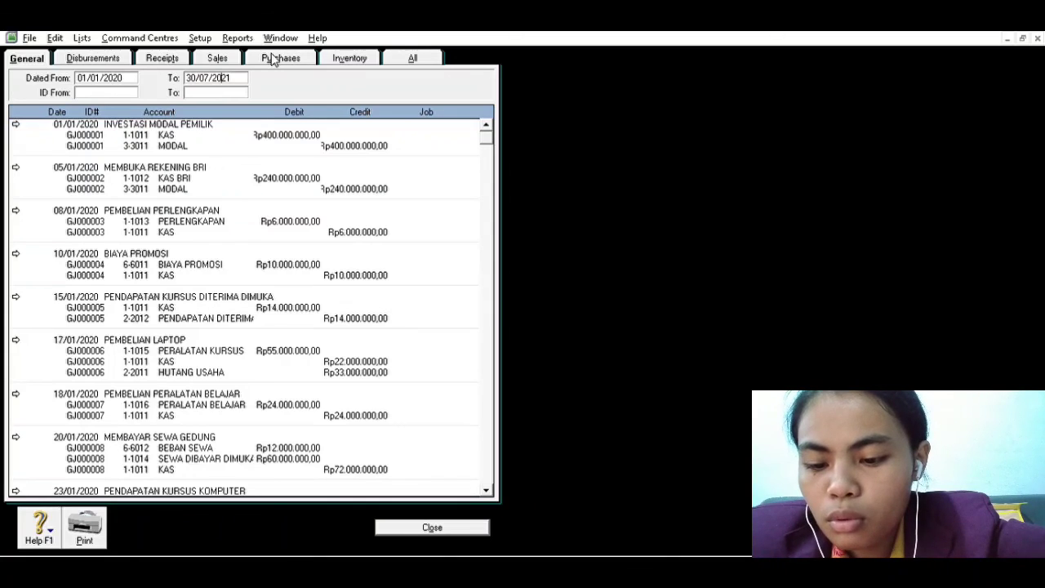
key(BackSpace)
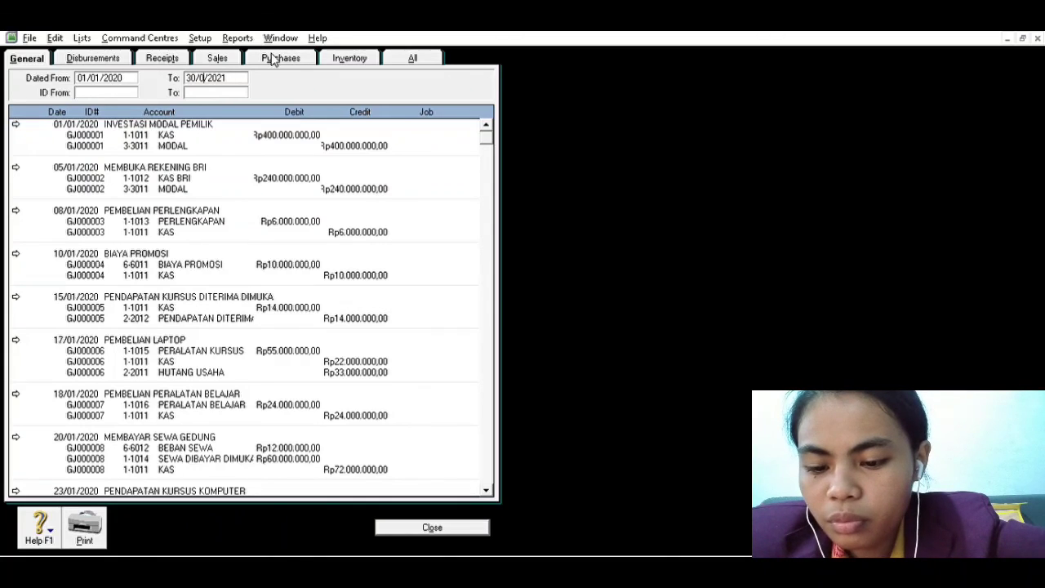
text(1)
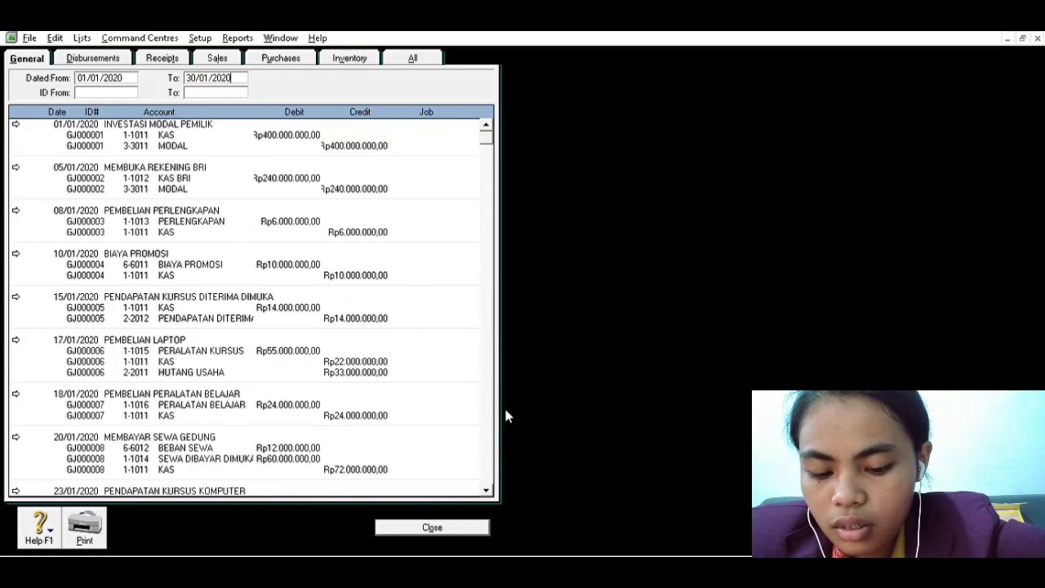
Review the recorded general journal entries through 30/01/2020 and close the Transaction Journal
click(488, 486)
click(487, 487)
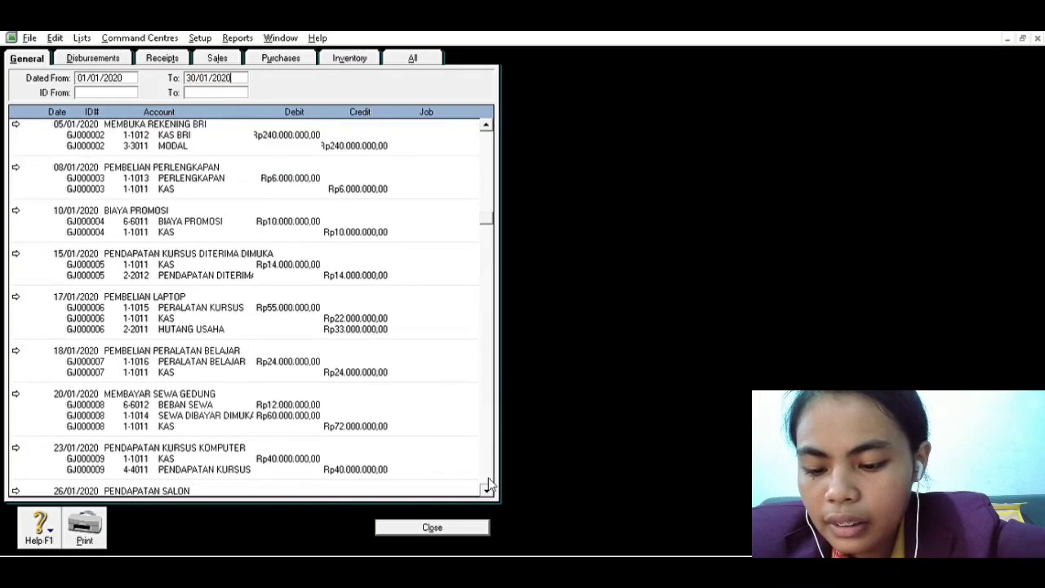
click(487, 487)
click(488, 487)
click(489, 482)
click(489, 481)
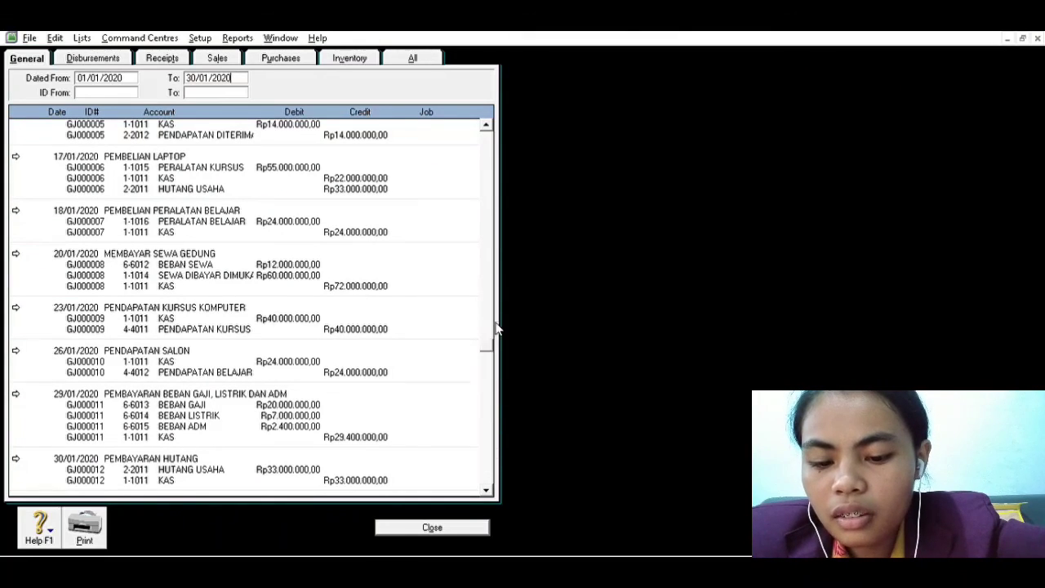
scroll(482, 195, up, 4)
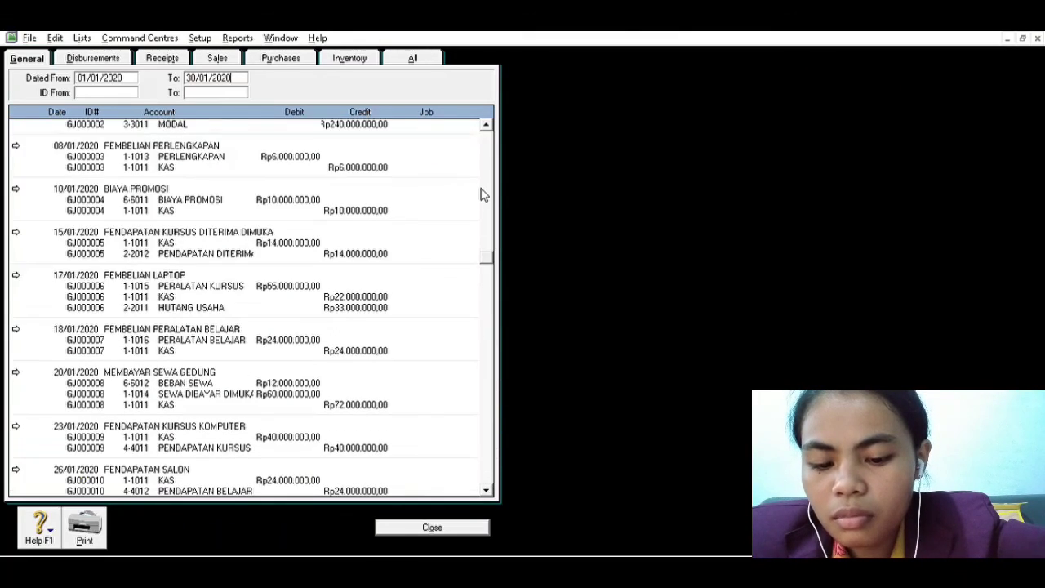
click(431, 522)
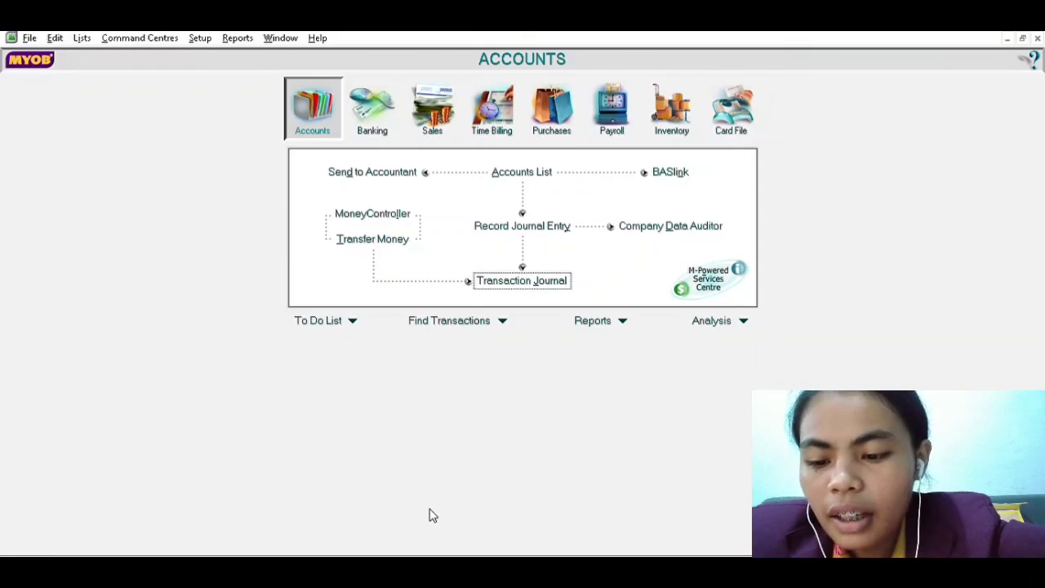